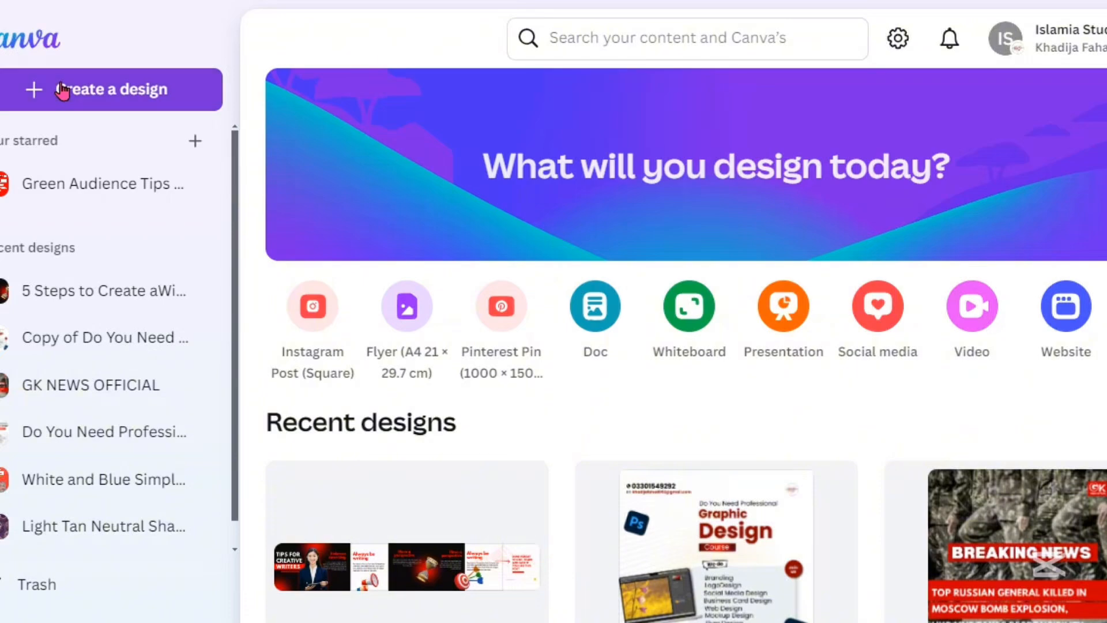
- Create a new blank design with a custom size of 7560 × 1350 px
left_click(62, 90)
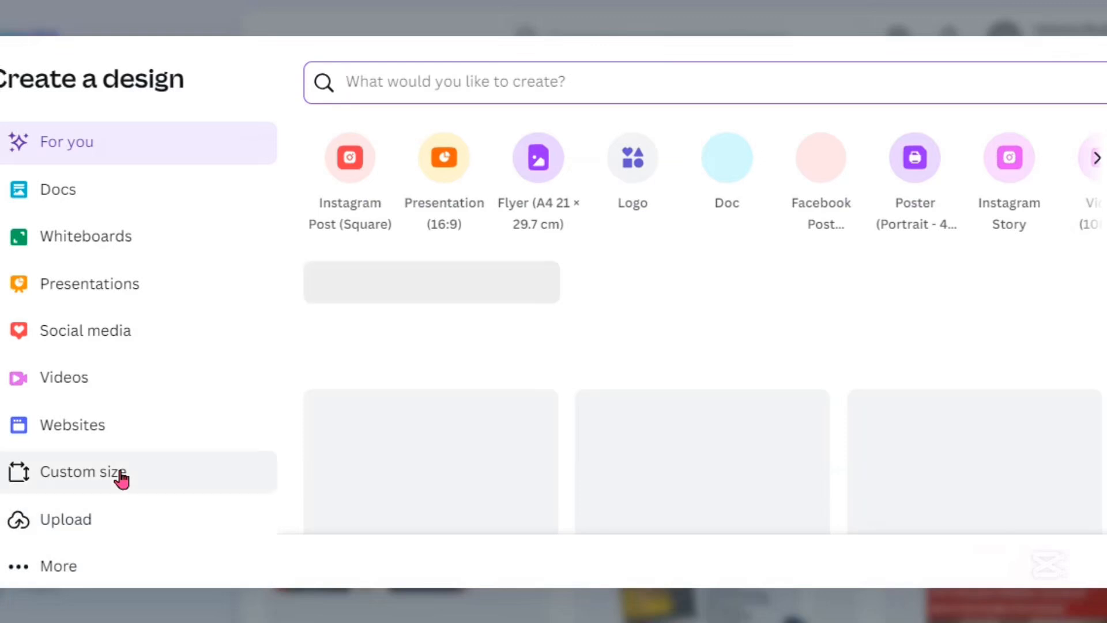
left_click(121, 475)
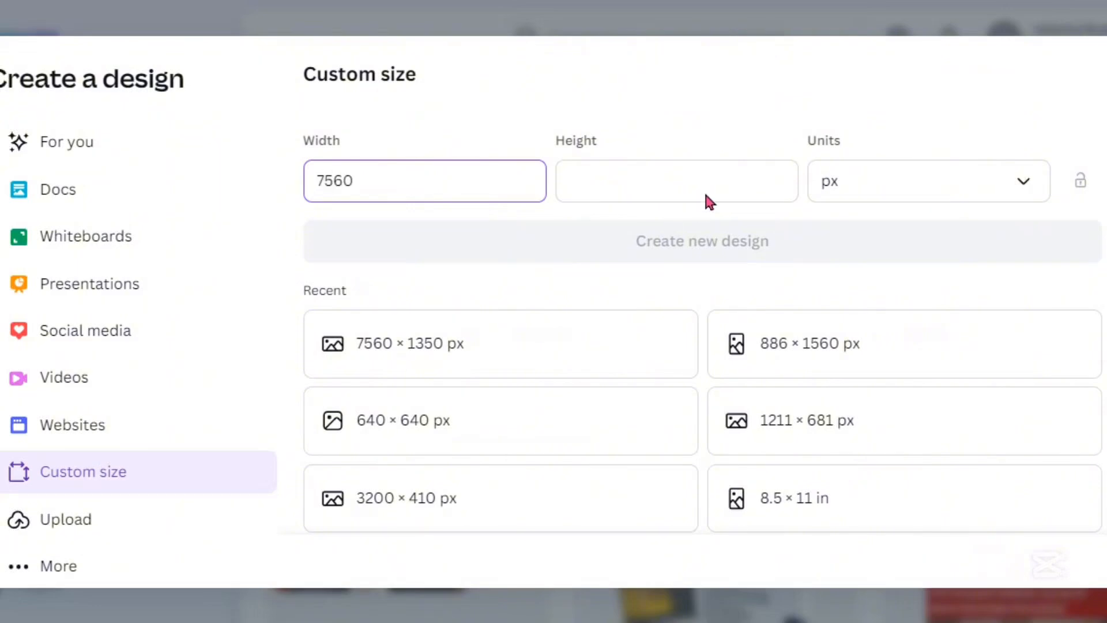
left_click(654, 179)
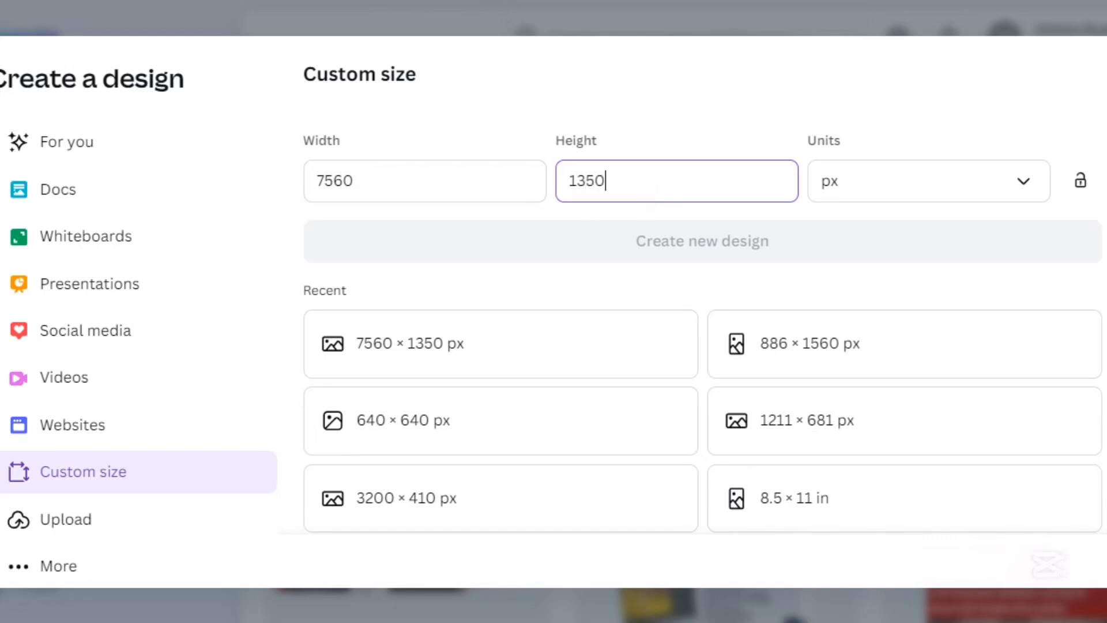
left_click(938, 248)
- Turn on the rulers and guides for the design
left_click(100, 34)
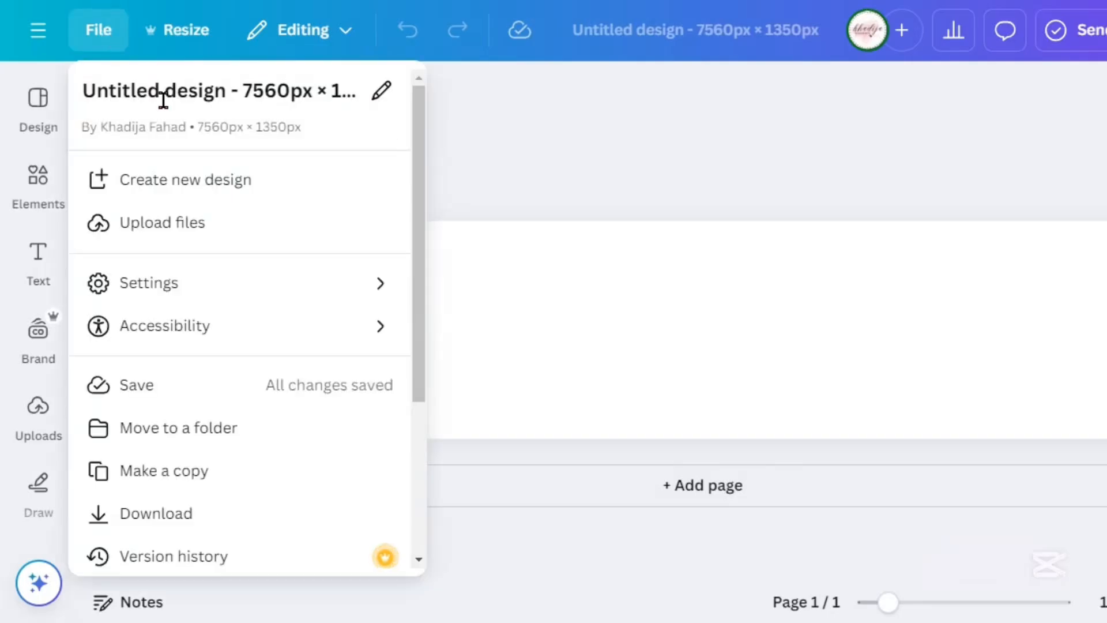
mouse_move(270, 286)
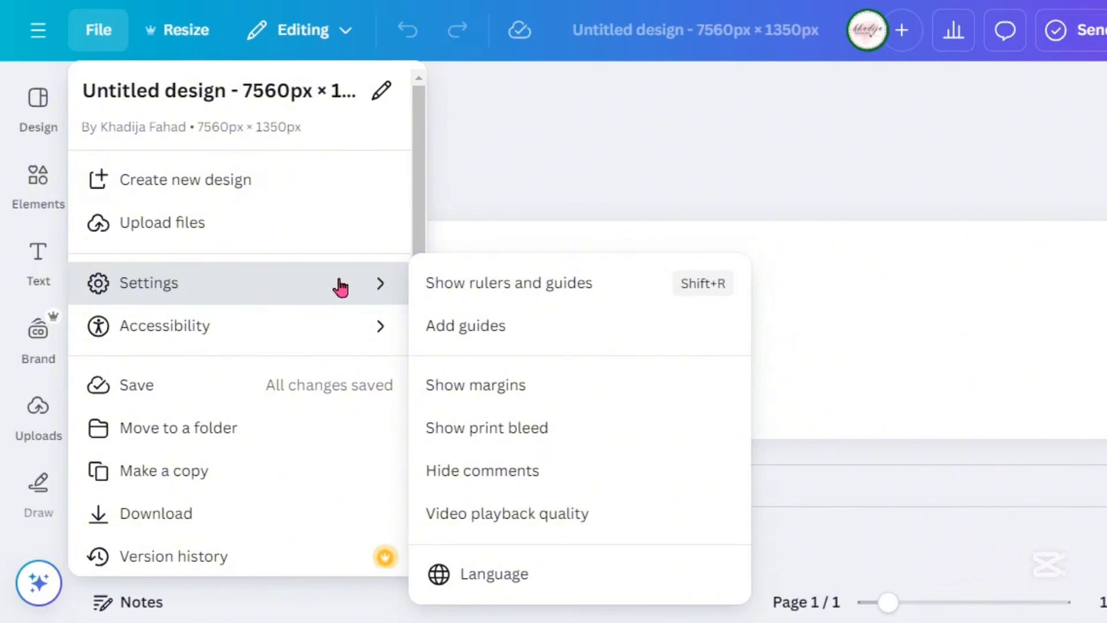
left_click(466, 297)
left_click(68, 332)
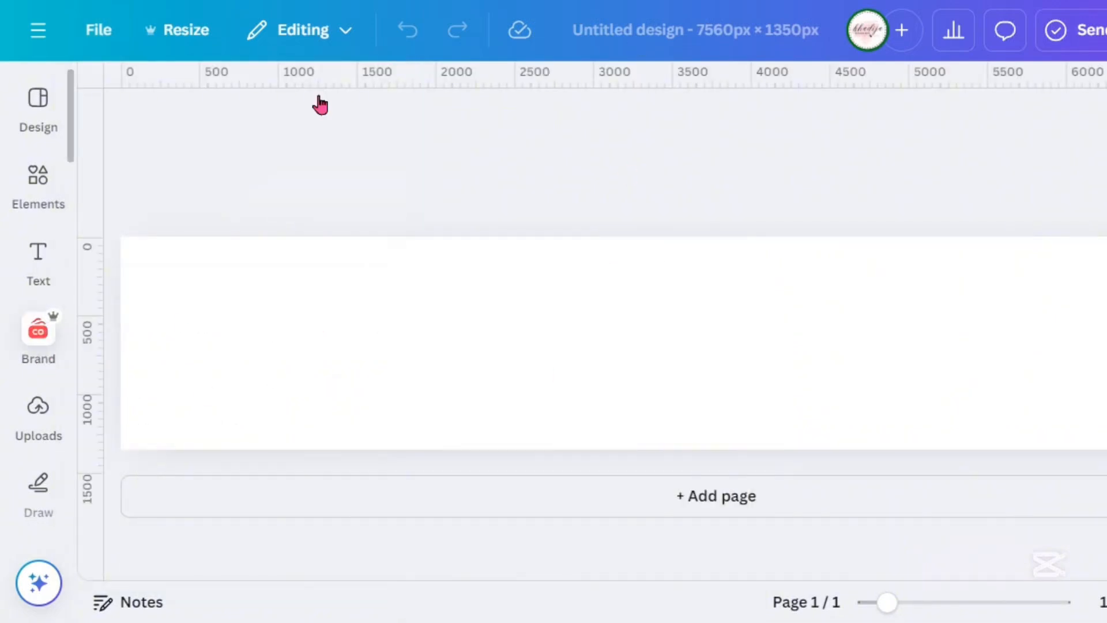
left_click(59, 362)
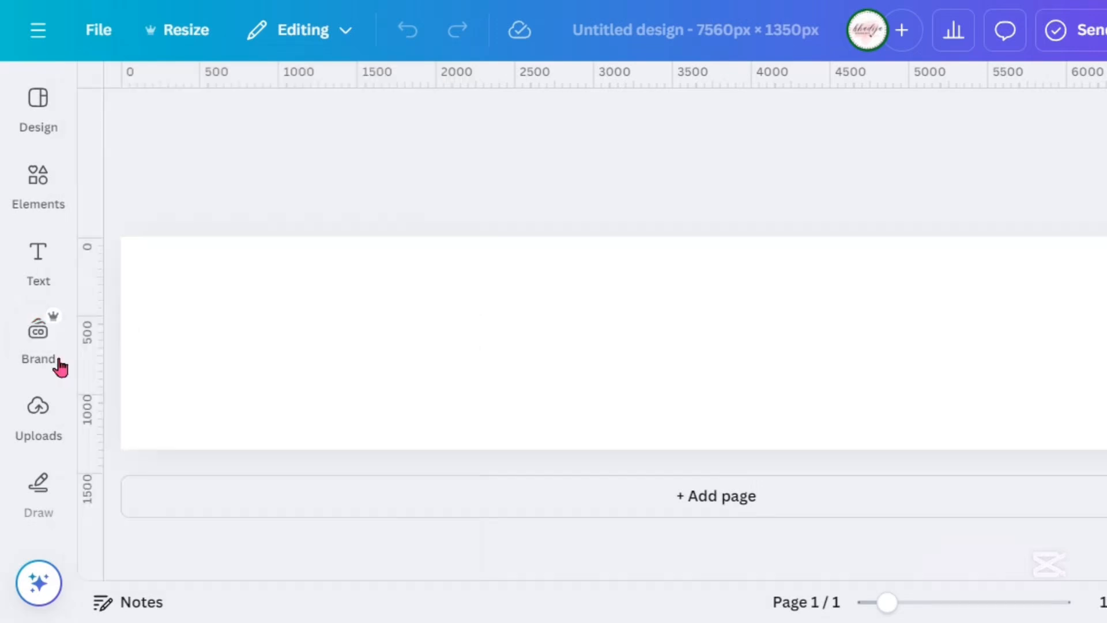
- Place vertical guides across the page at the panel boundaries, dividing it into equal carousel panels
left_click_drag(101, 277, 292, 289)
left_click_drag(96, 289, 634, 305)
left_click_drag(95, 311, 812, 321)
left_click_drag(91, 445, 983, 402)
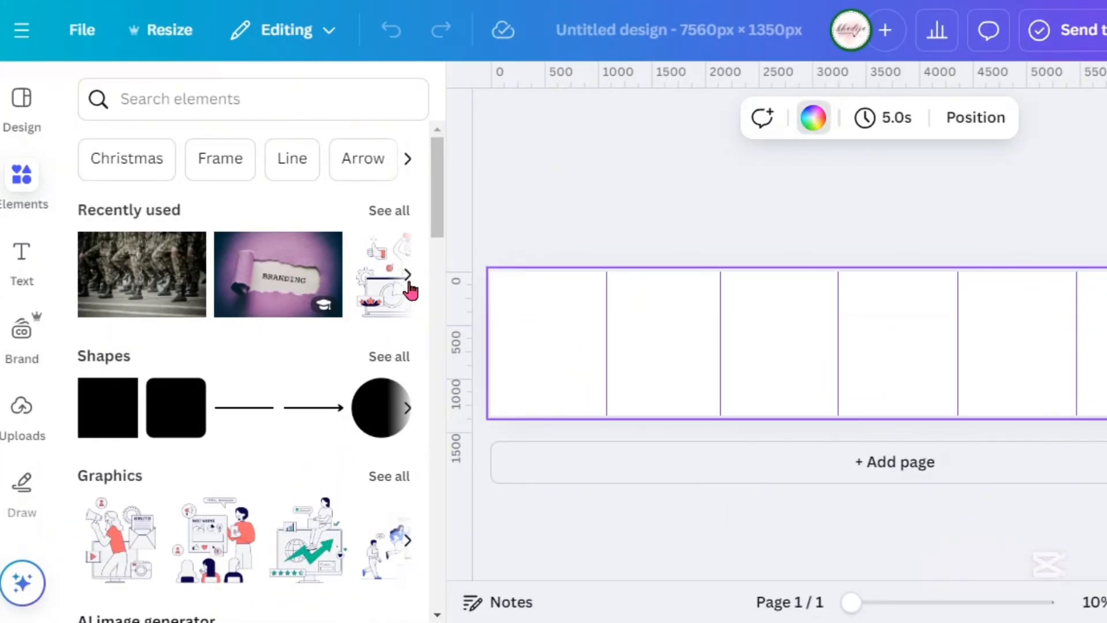
- Set the page background to the light pink solid colour #FFE7E7
left_click(102, 260)
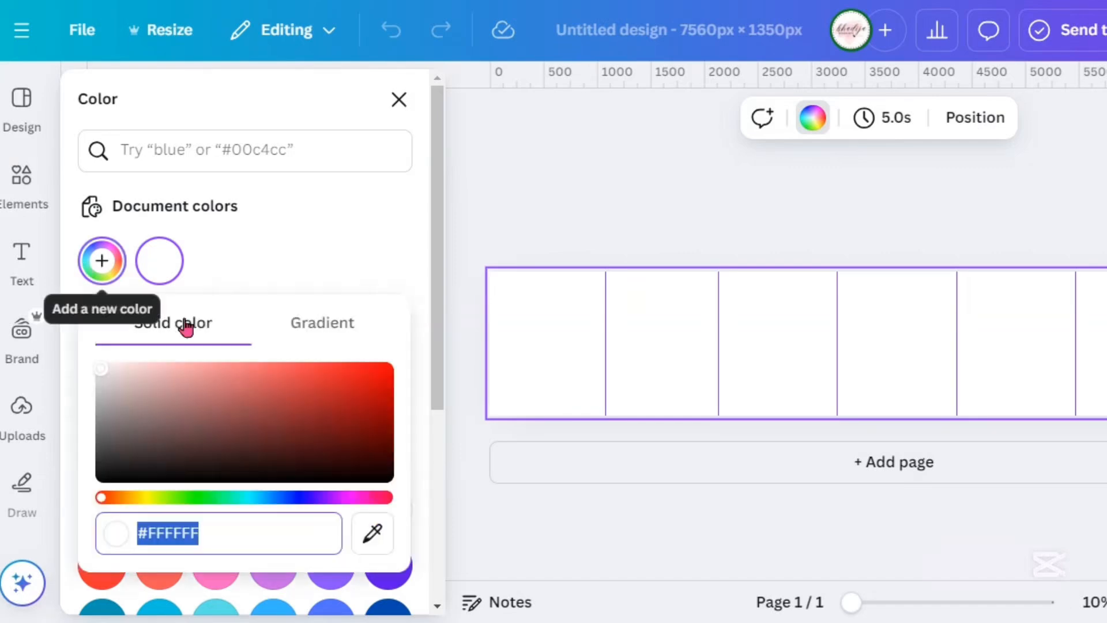
left_click(112, 368)
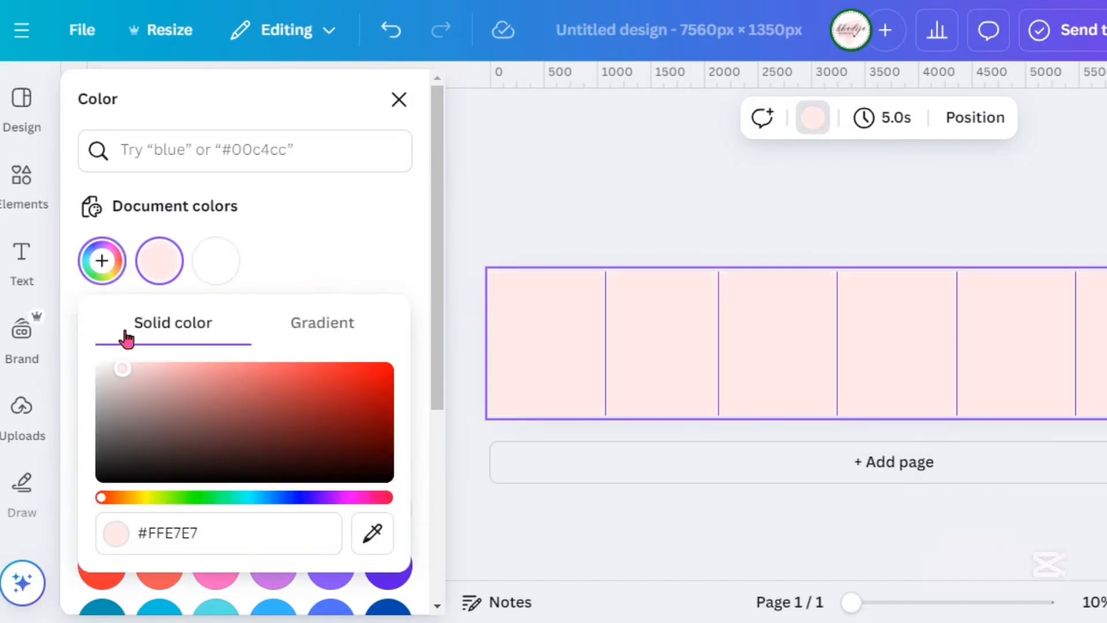
left_click(541, 205)
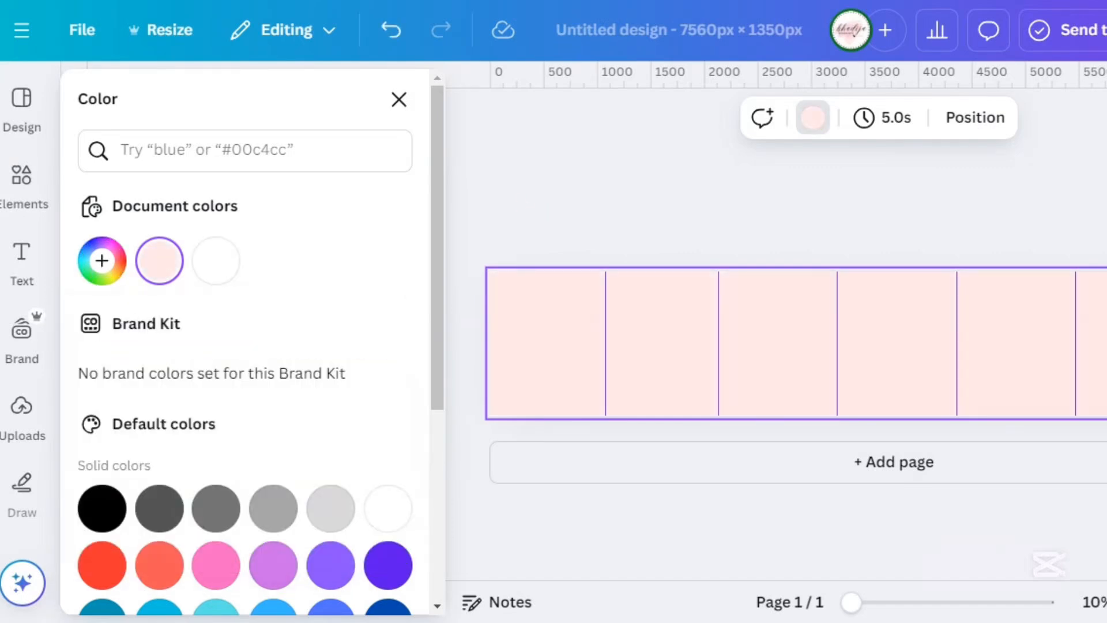
key("Escape")
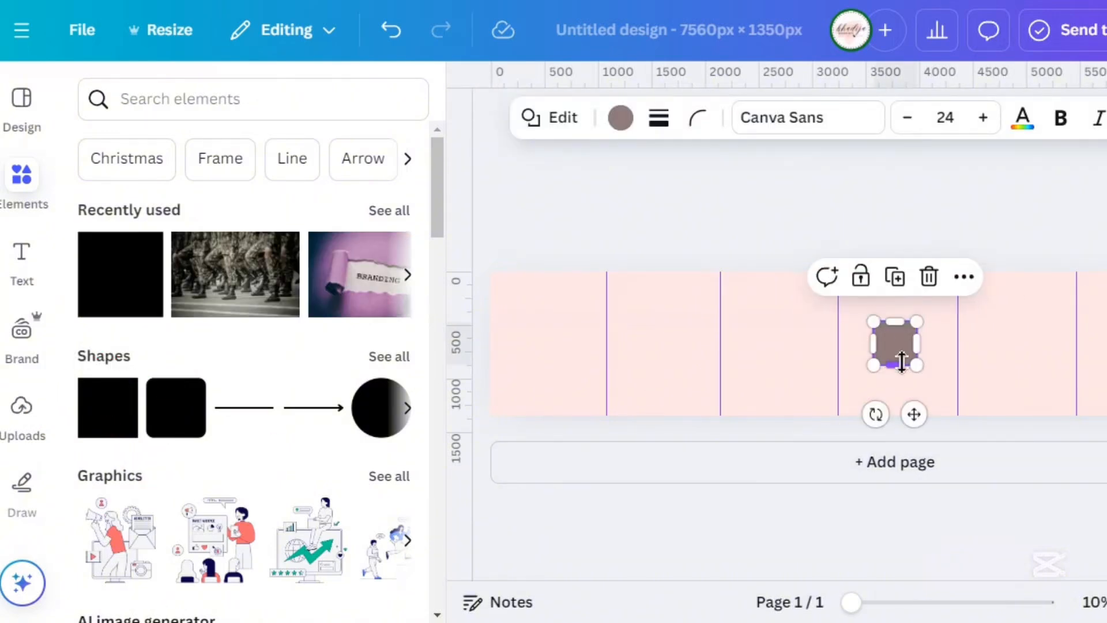
- Fit the square shape exactly over the third panel and recolour it dark purple
left_click_drag(903, 356, 840, 416)
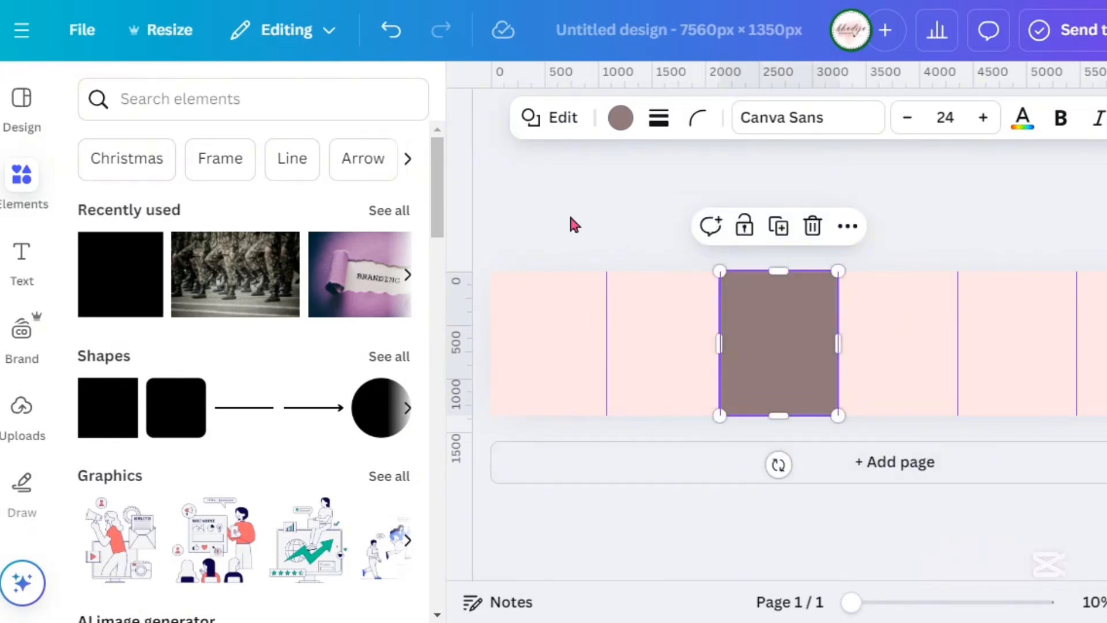
left_click(621, 119)
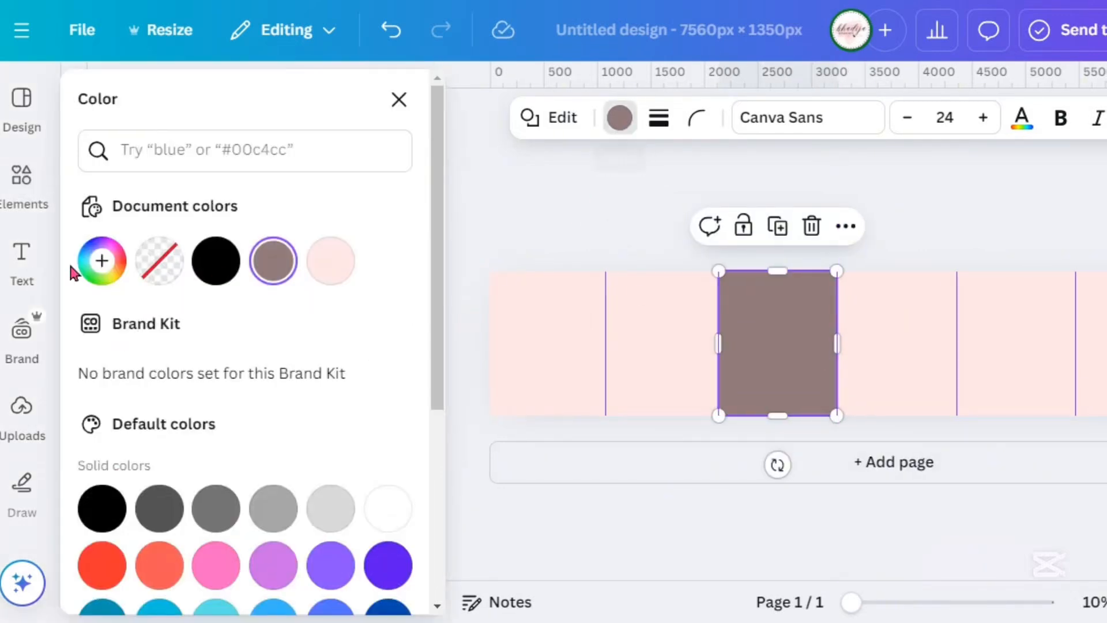
left_click(101, 260)
left_click(327, 497)
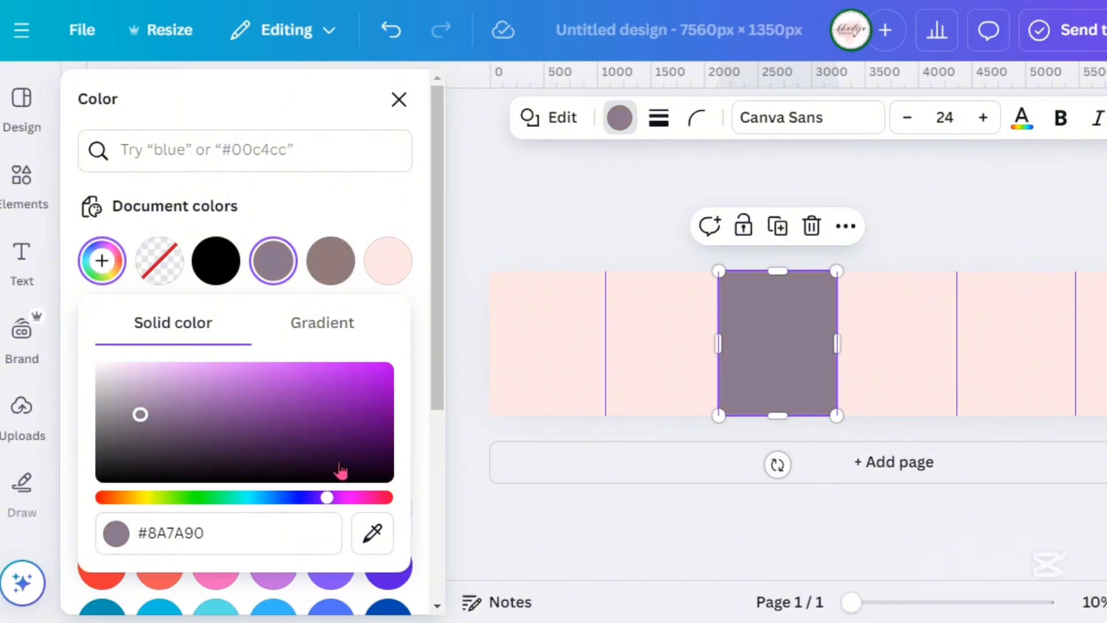
left_click_drag(342, 456, 409, 450)
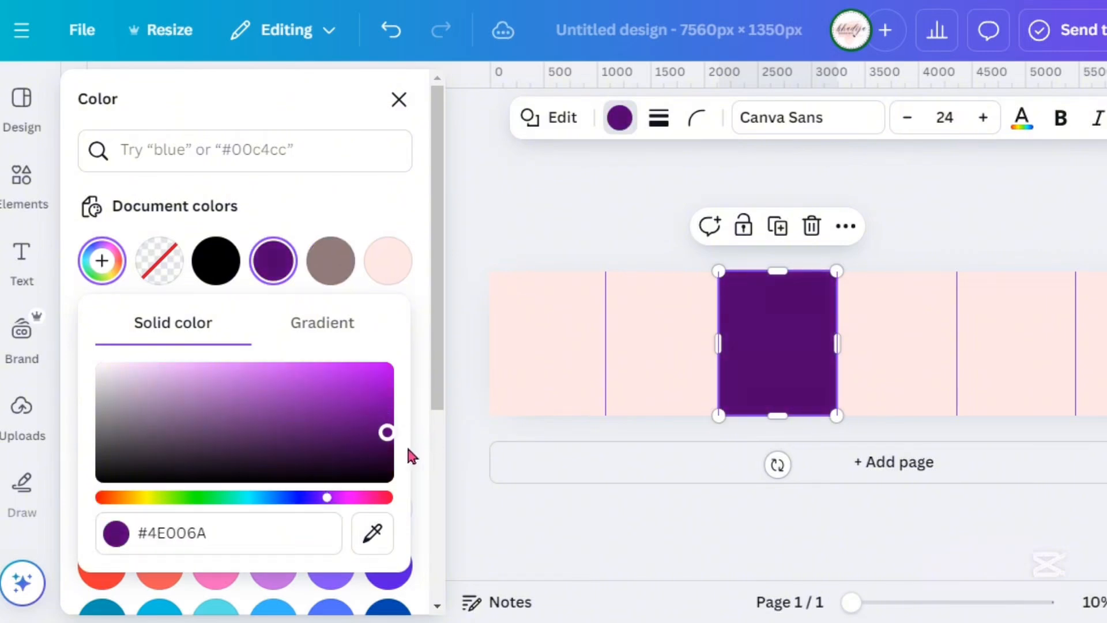
left_click_drag(343, 497, 336, 498)
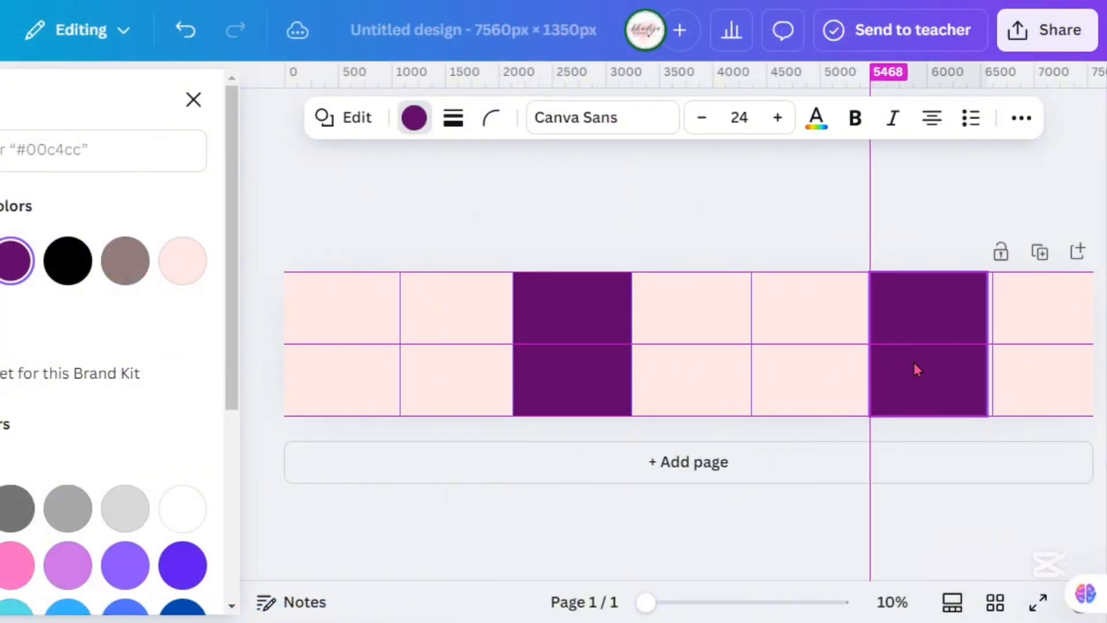
- Cover the sixth and seventh panels with copies of the purple square
left_click_drag(990, 344, 1001, 339)
left_click_drag(946, 364, 1067, 354)
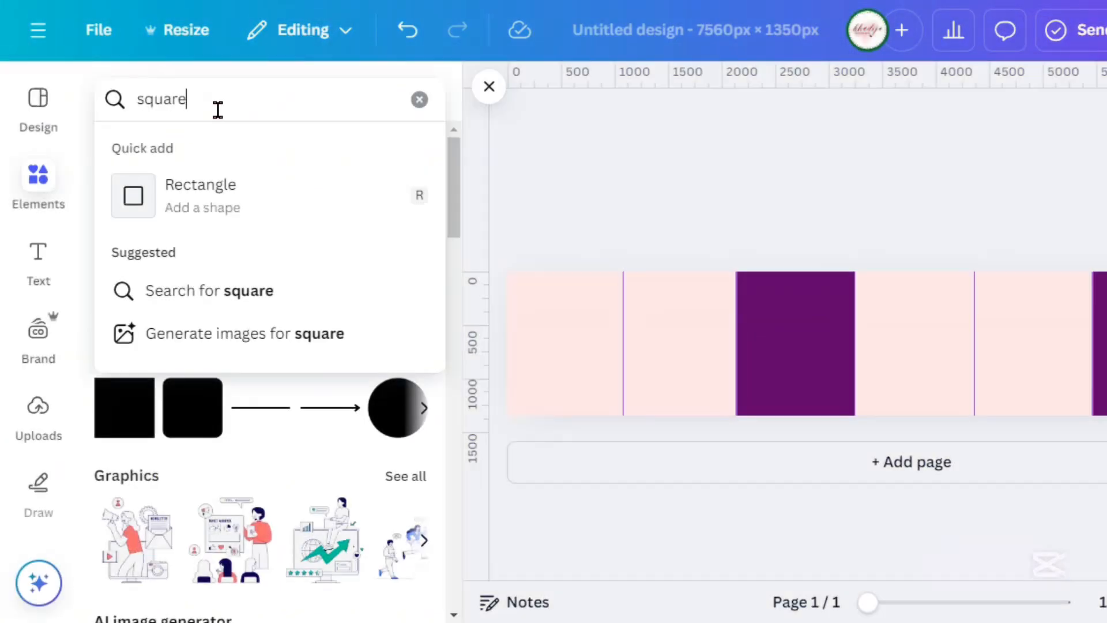
- Search the element library's graphics for "square line" and browse to the square grid graphic
type("line")
key("Return")
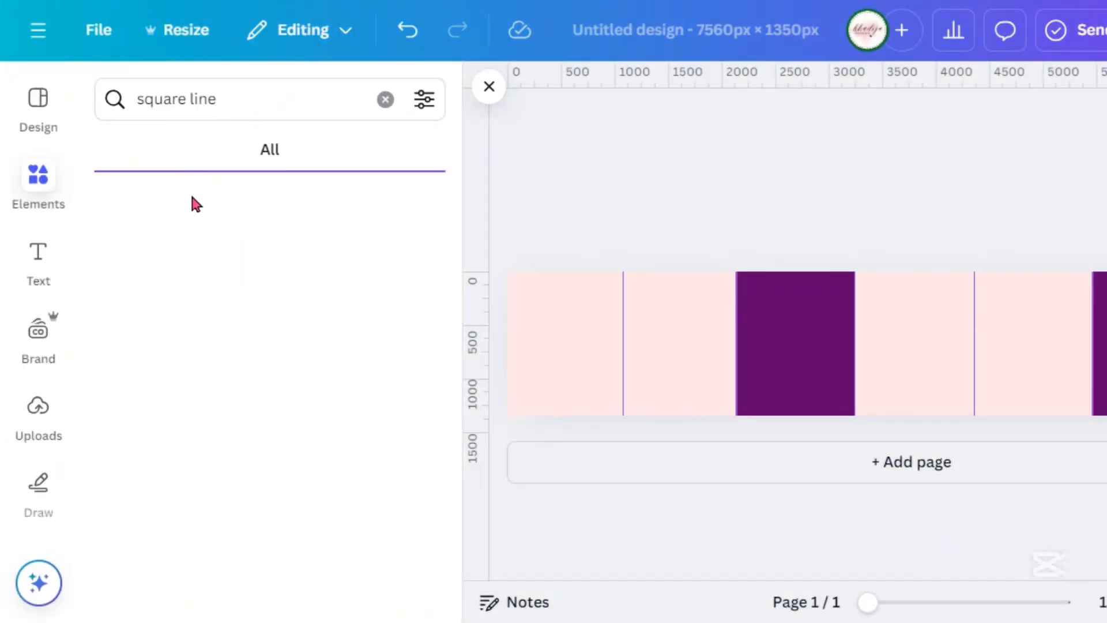
left_click(163, 149)
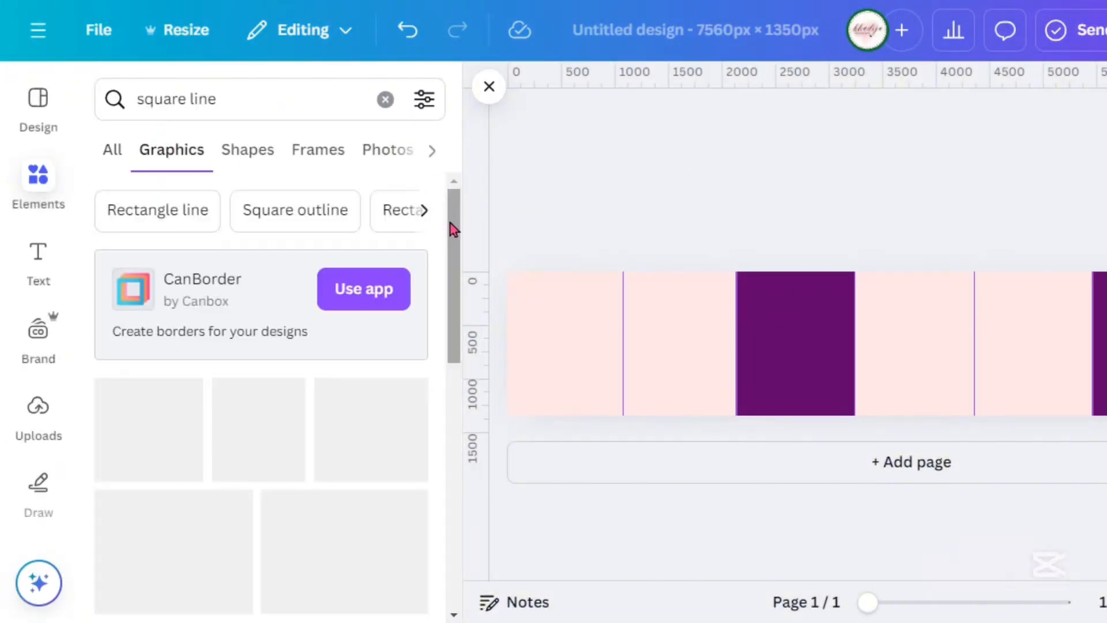
left_click_drag(452, 227, 452, 427)
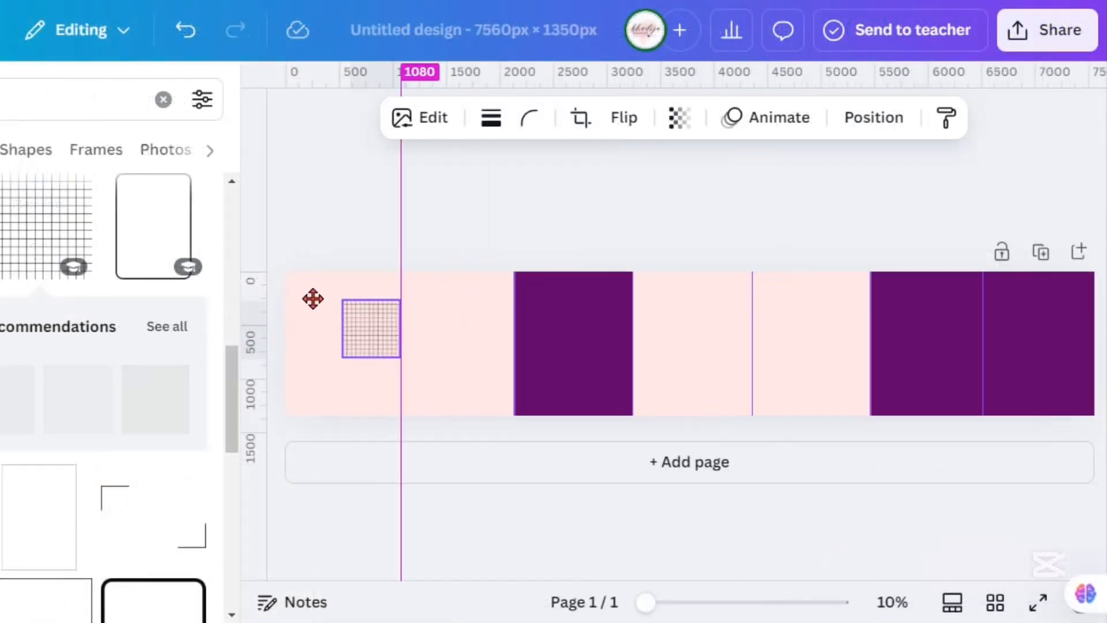
- Fit the square grid graphic to the full page height at the start of the page and duplicate it side by side across all panels
left_click_drag(311, 296, 304, 294)
left_click_drag(341, 328, 482, 337)
left_click(356, 231)
left_click(501, 228)
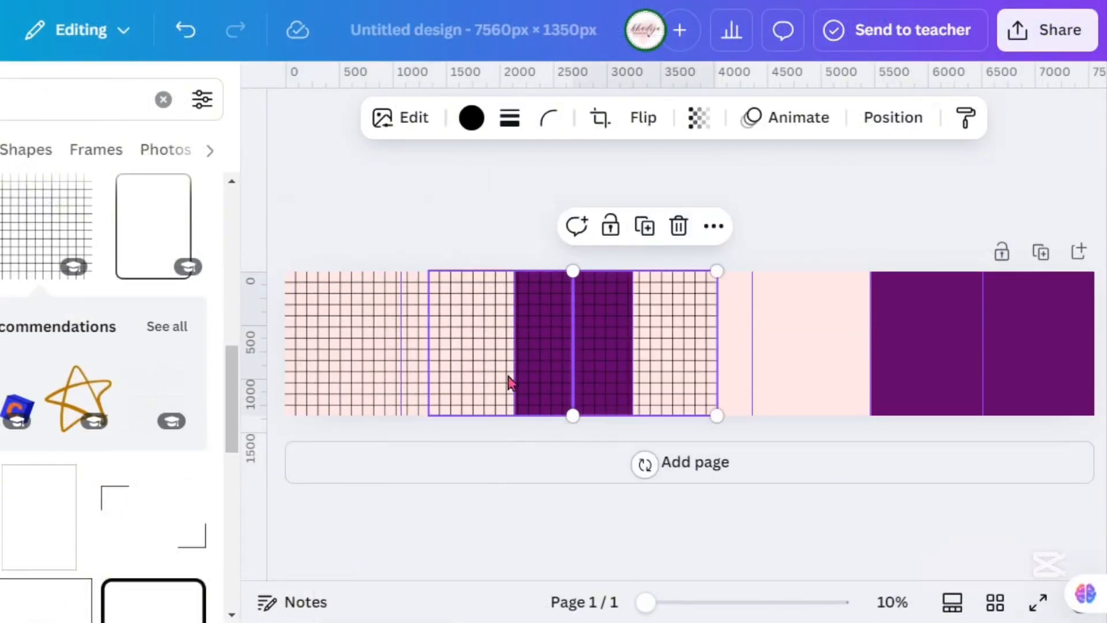
left_click(645, 230)
left_click(789, 226)
left_click(933, 226)
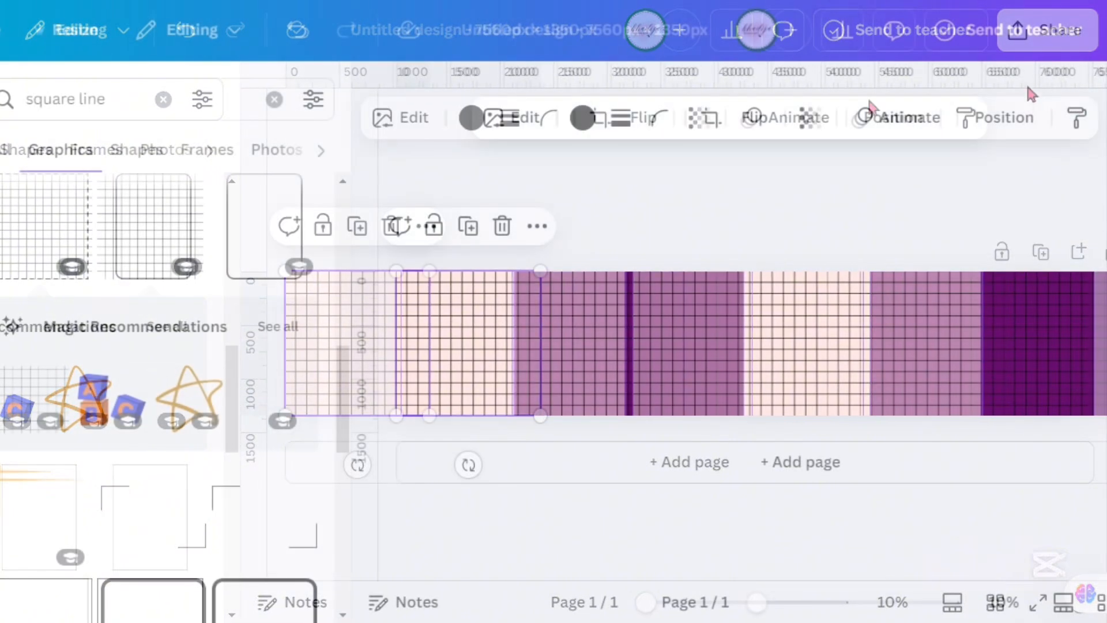
- Select all the grid copies in the layer order and move them beneath the purple squares
left_click(1006, 118)
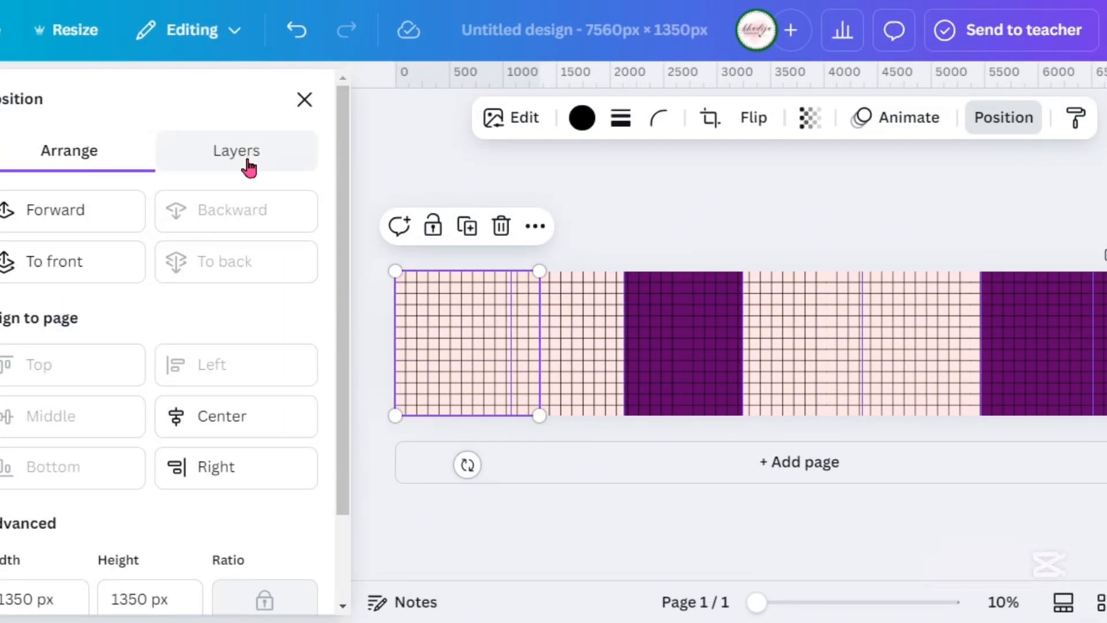
left_click_drag(338, 197, 339, 275)
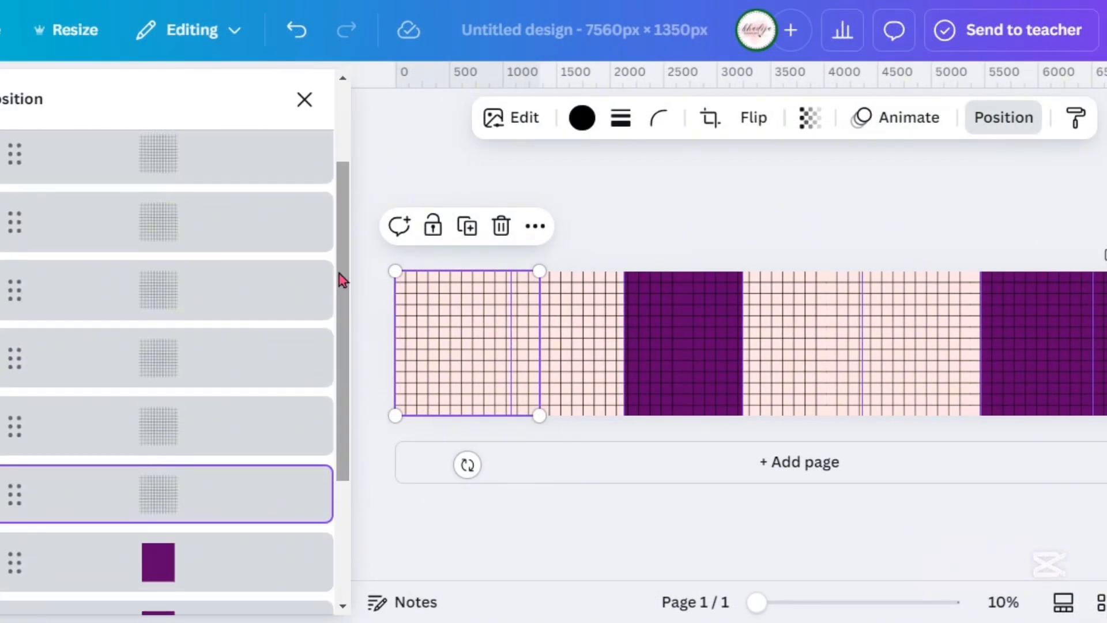
left_click(225, 183, "shift")
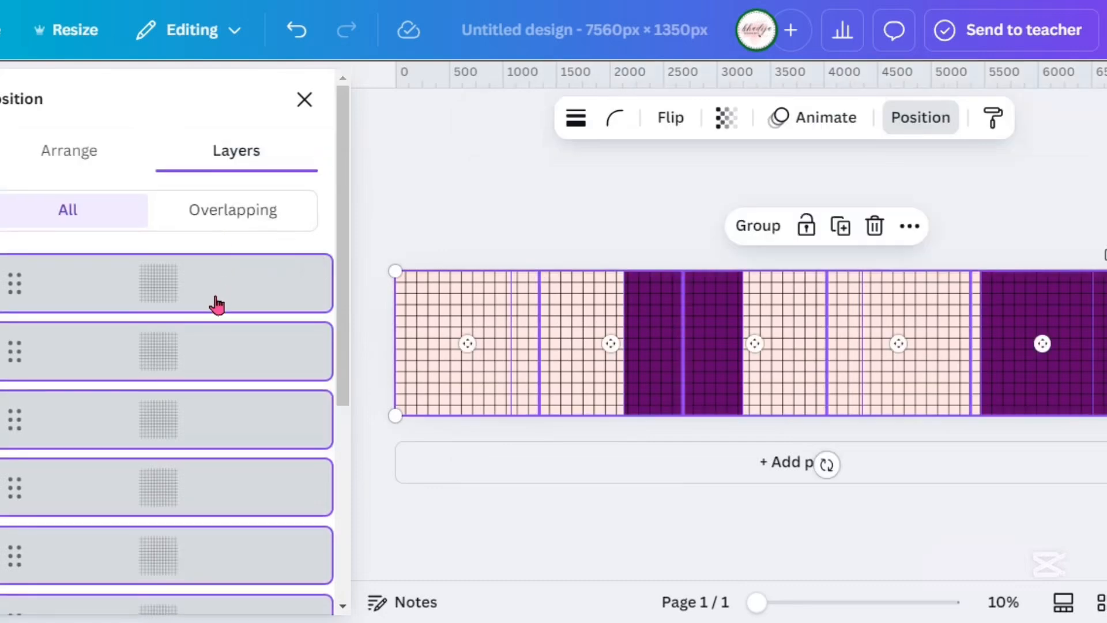
left_click_drag(214, 519, 205, 547)
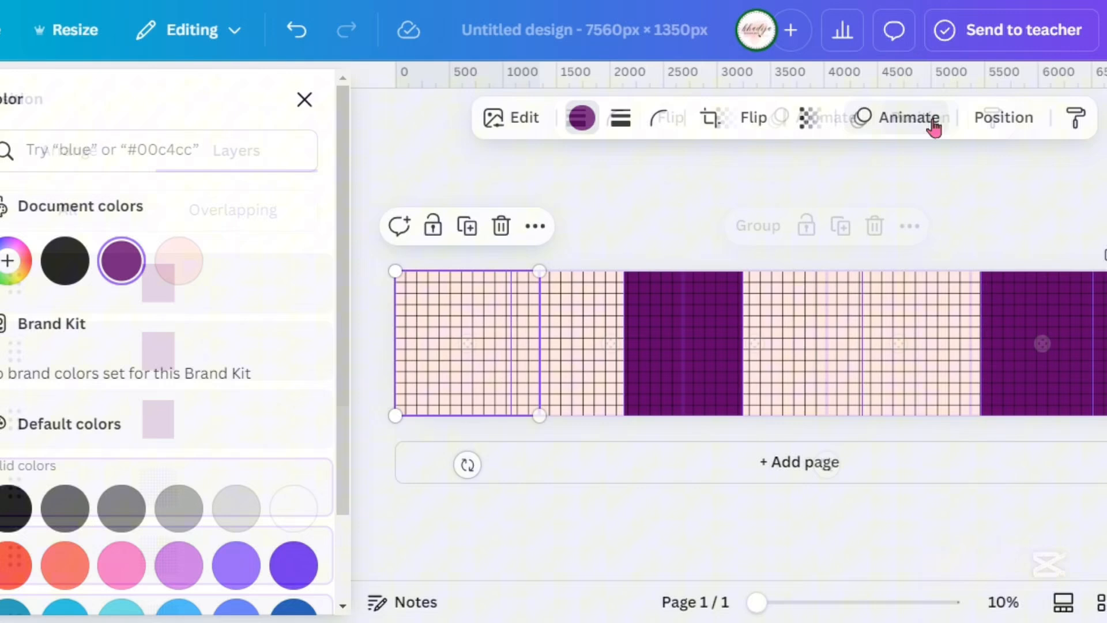
- Set the transparency of the grid over the first light pink panel to 6
left_click(810, 117)
left_click(754, 206)
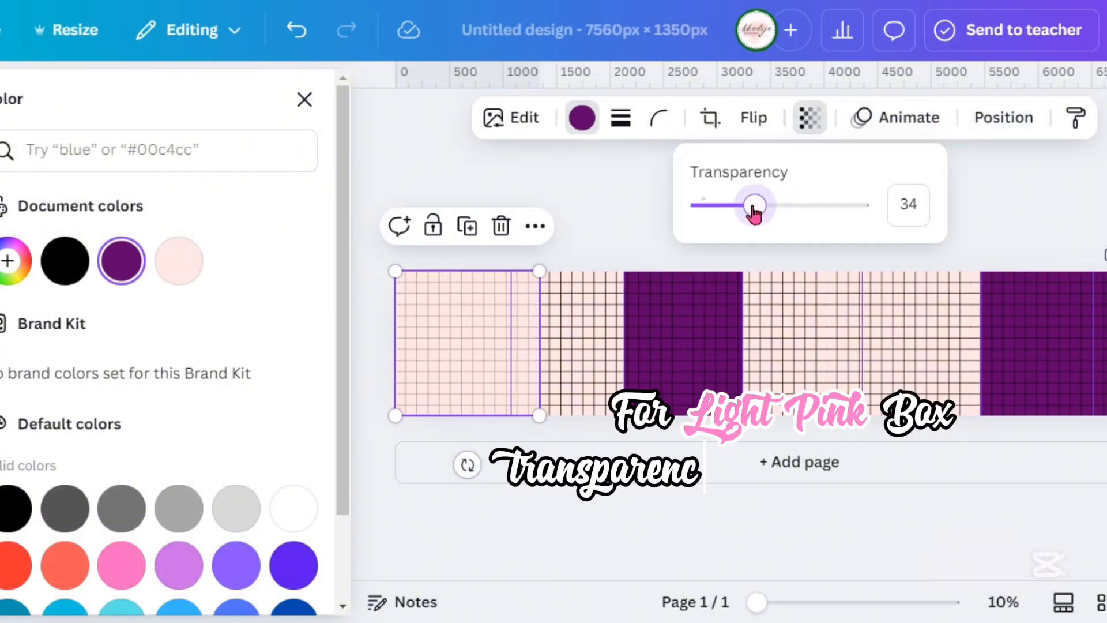
left_click_drag(753, 210, 714, 218)
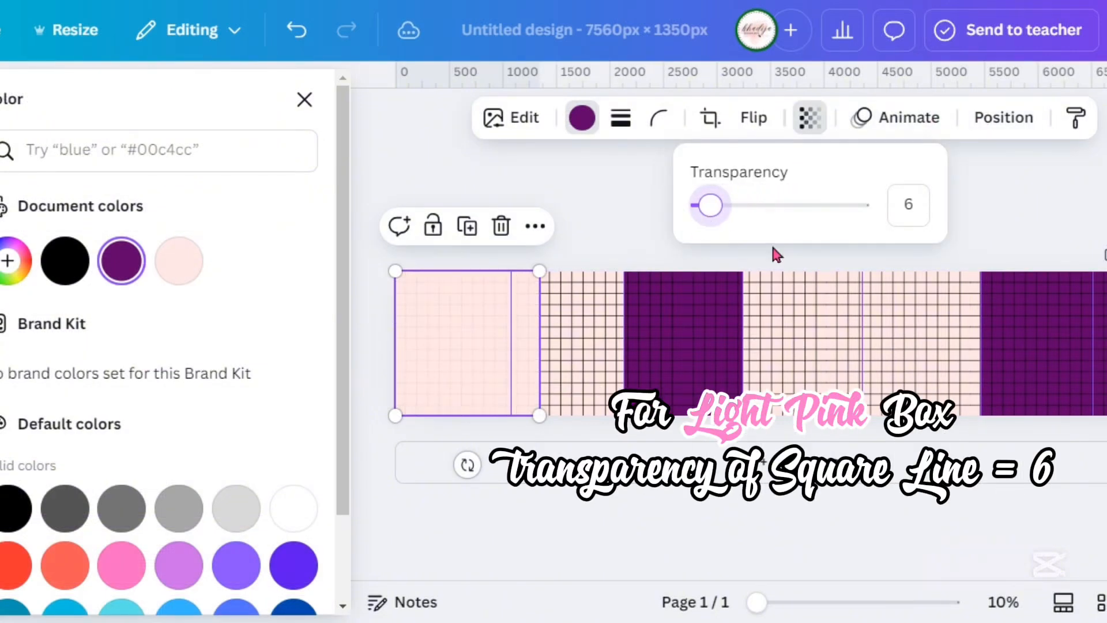
- Lower the transparency of the grid over the second light pink panel to match the first grid
left_click(599, 403)
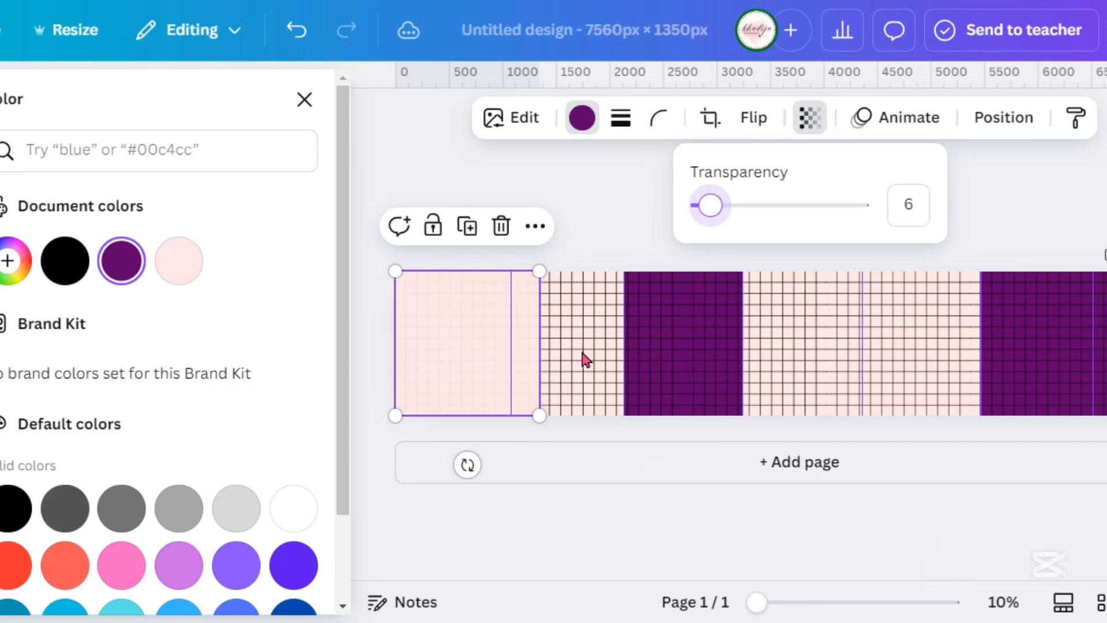
left_click(586, 358)
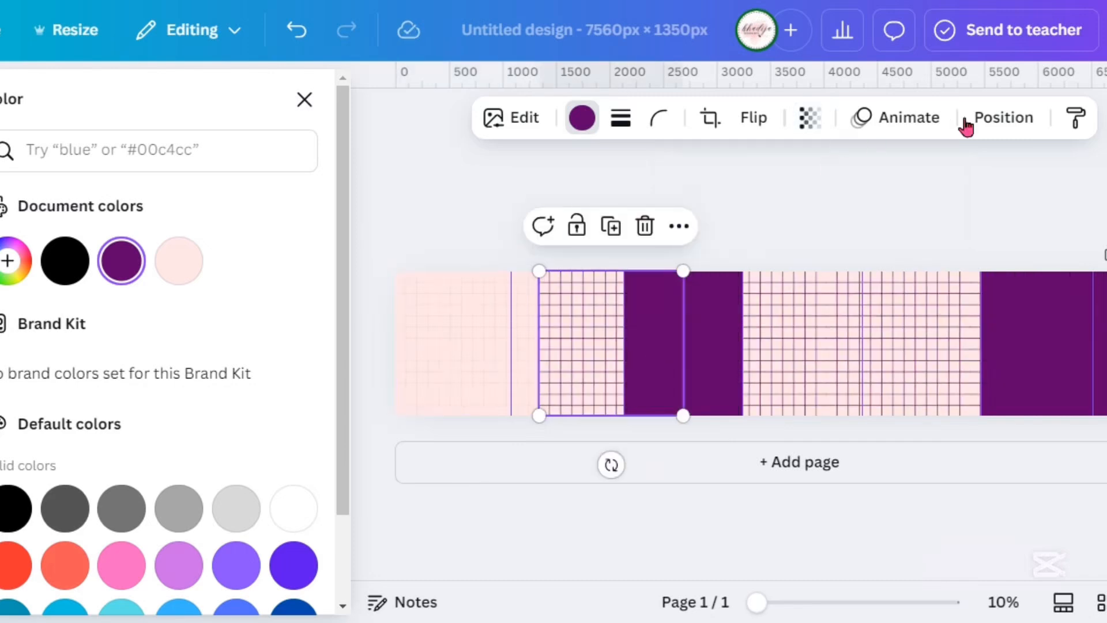
left_click(810, 118)
left_click(908, 205)
type("0")
- Set the light pink grid over the purple third panel to a transparency of 19
left_click(803, 366)
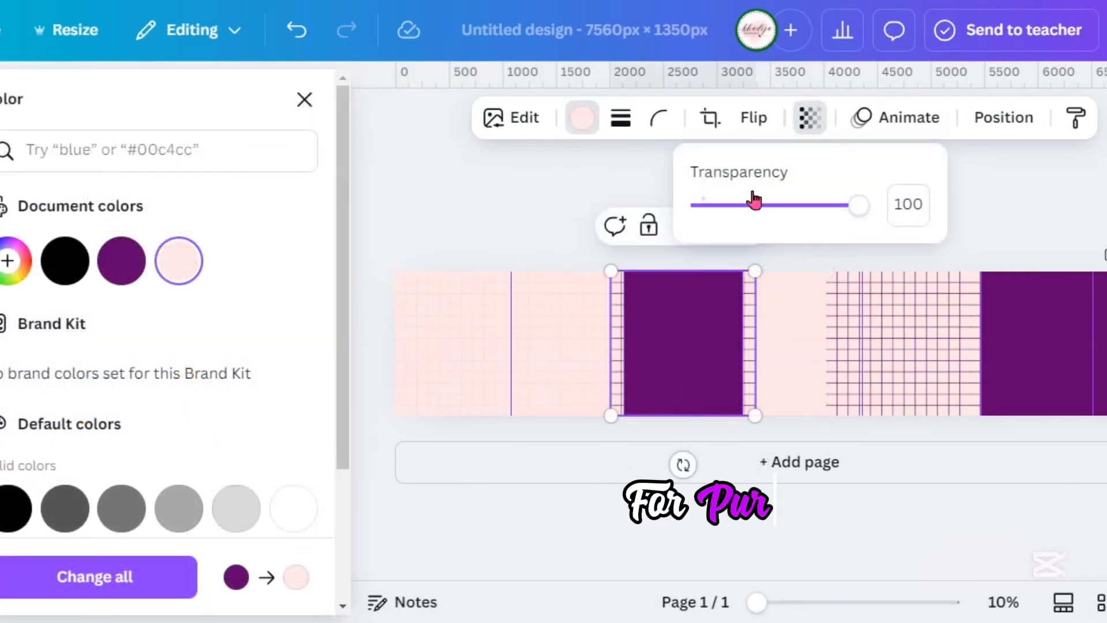
left_click_drag(756, 199, 731, 218)
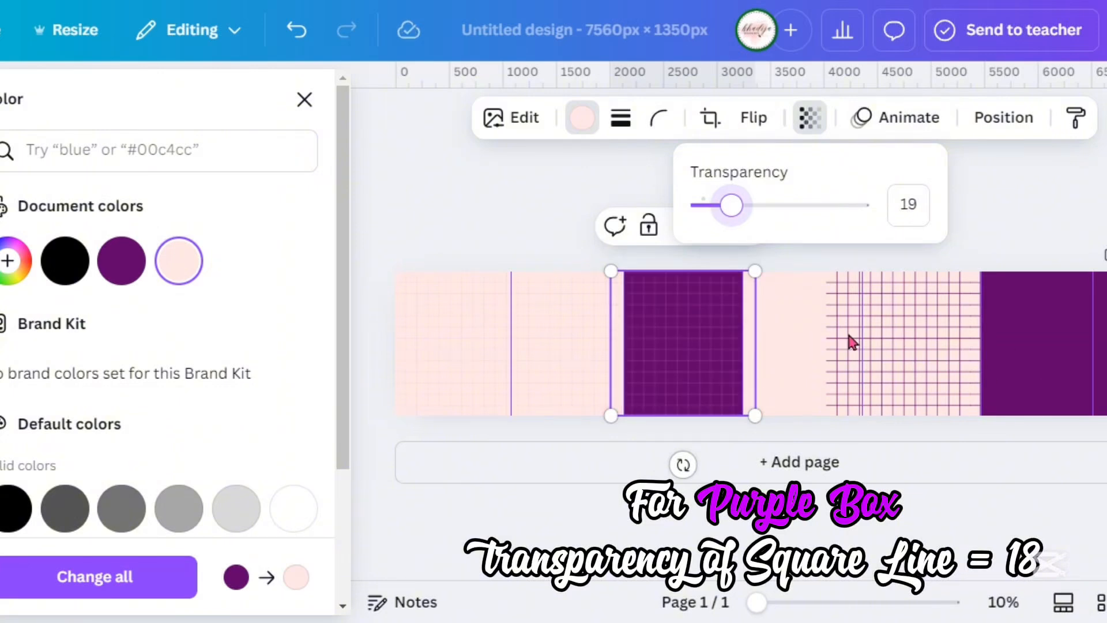
- Move the grid over the fourth and fifth panels back so it starts beside the purple third panel
left_click(1035, 366)
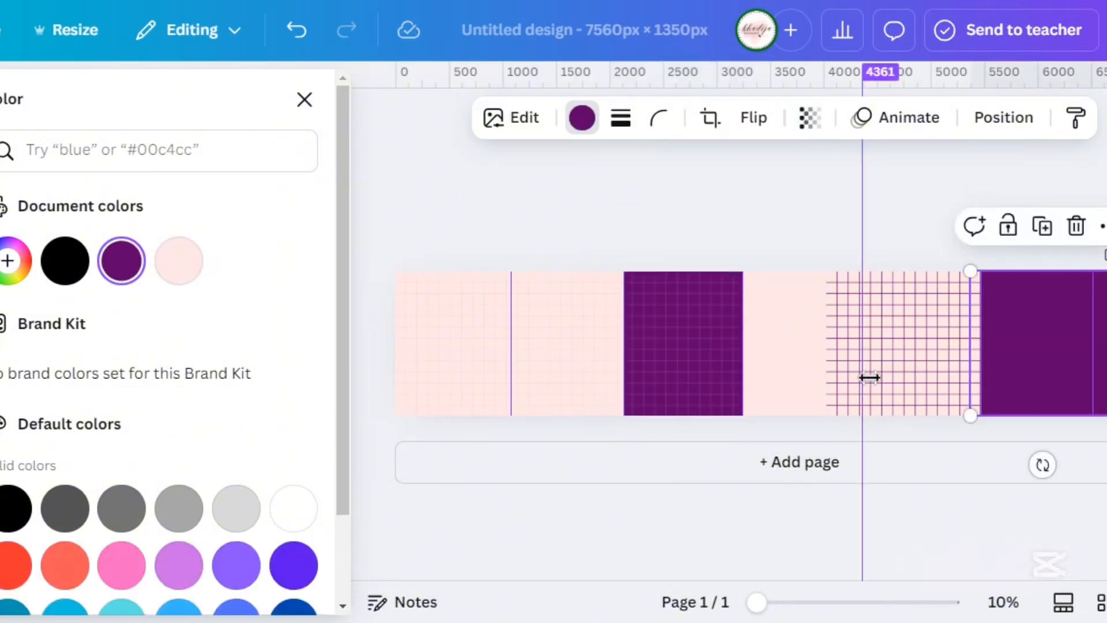
left_click_drag(843, 381, 761, 380)
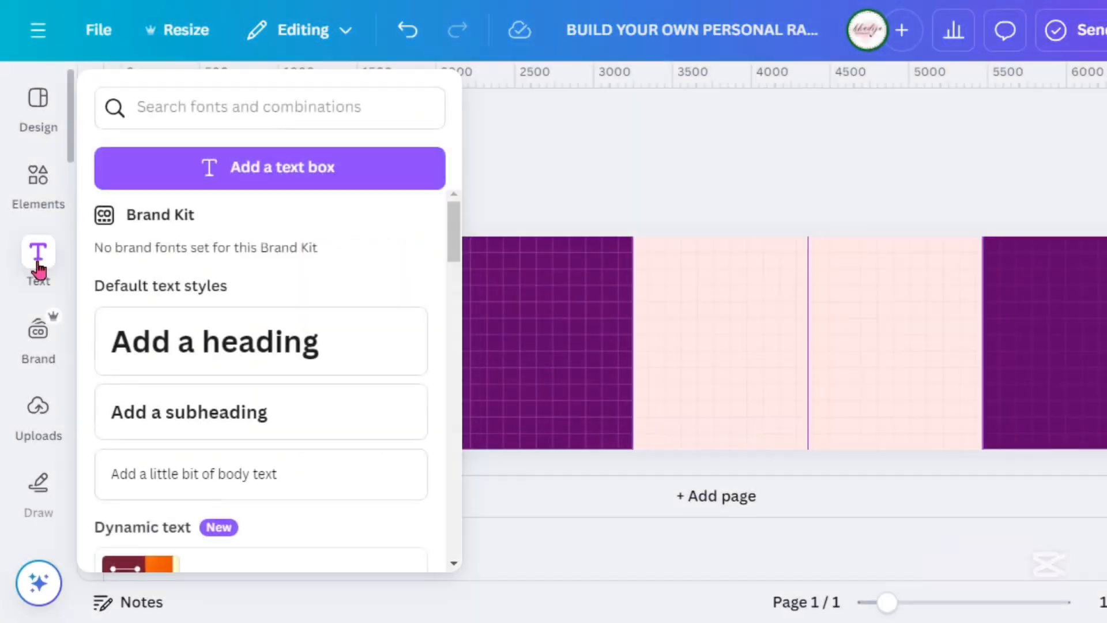
- Add a heading that reads "CREATE YOUR OWN PERSONAL BRAND" to the carousel
left_click(213, 369)
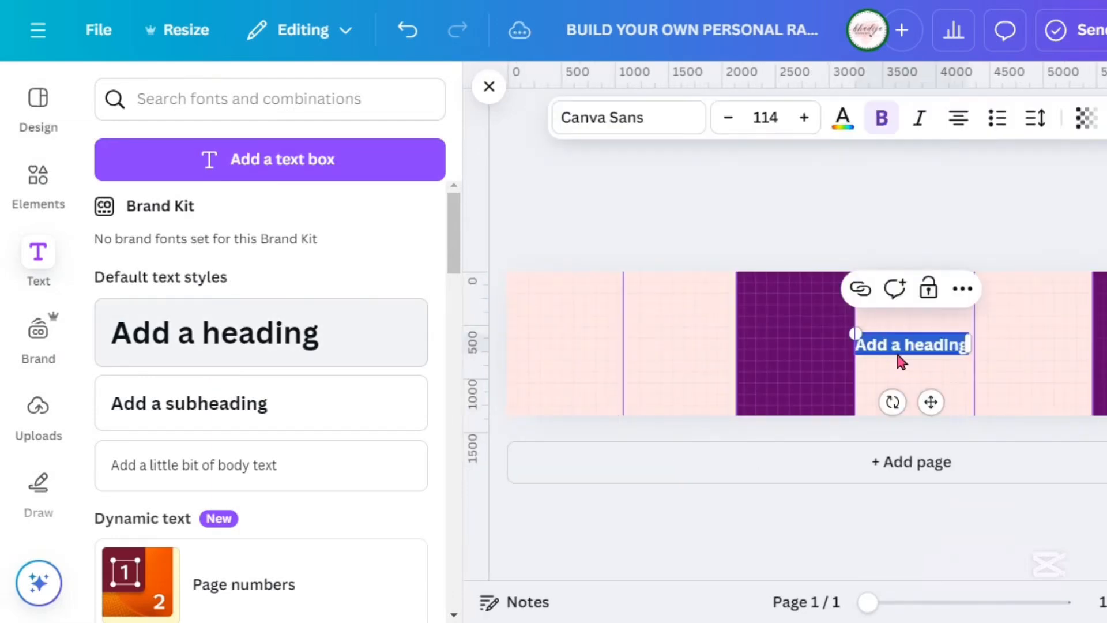
type("CREATE YOUR OWN PERSONAL BRAAND")
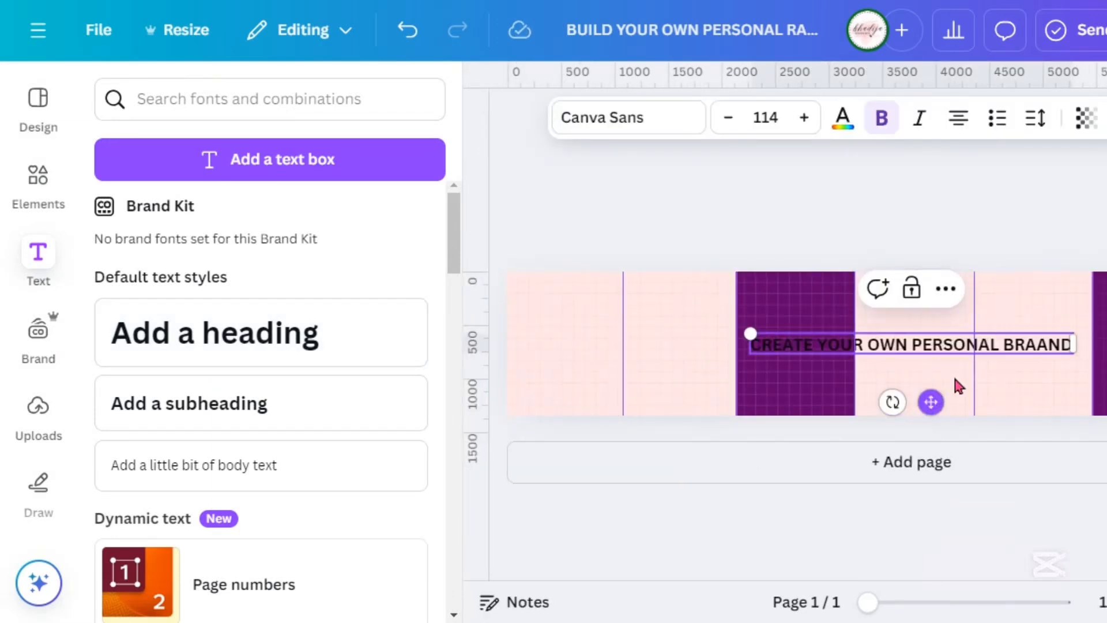
key("Left")
key("Left")
key("BackSpace")
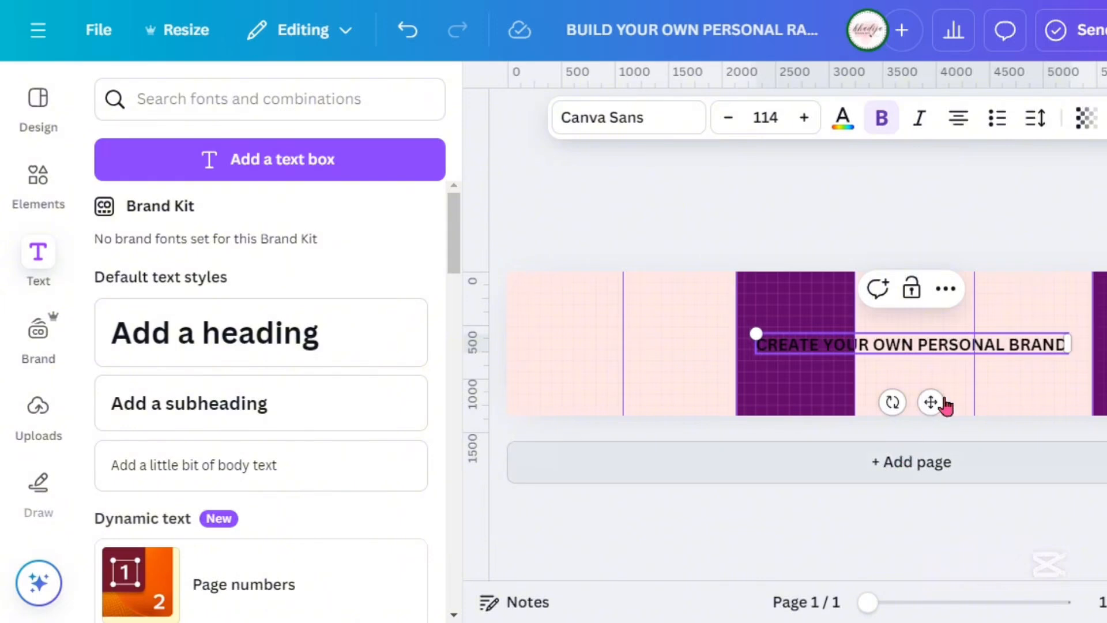
- Move the heading onto the first light pink panel and narrow its box so the text wraps onto four lines within the panel
left_click_drag(911, 395, 698, 368)
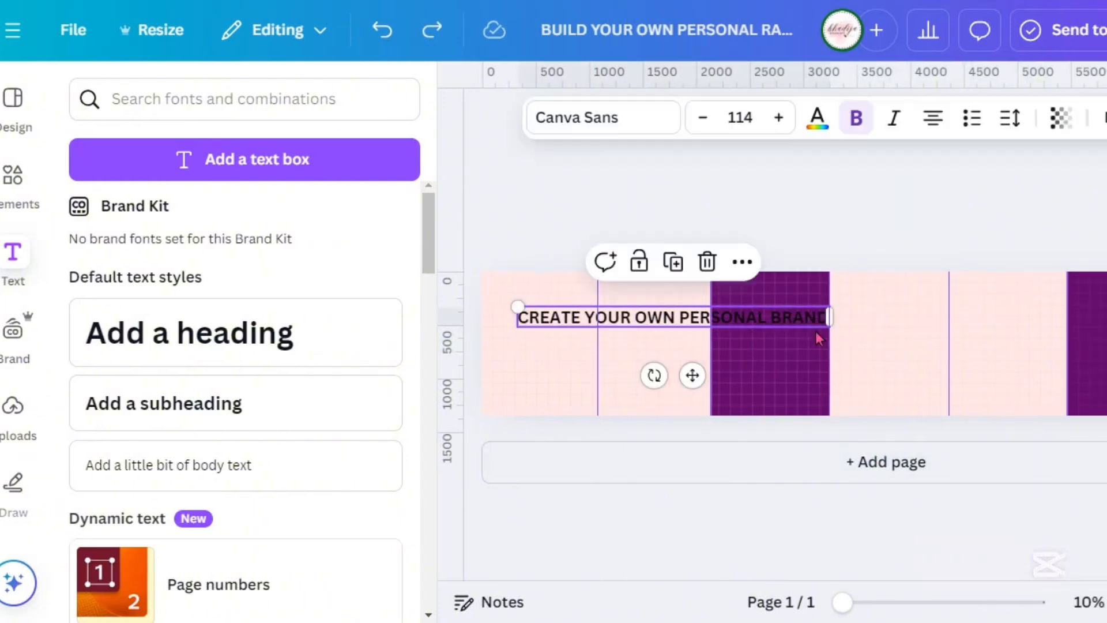
left_click_drag(671, 321, 623, 323)
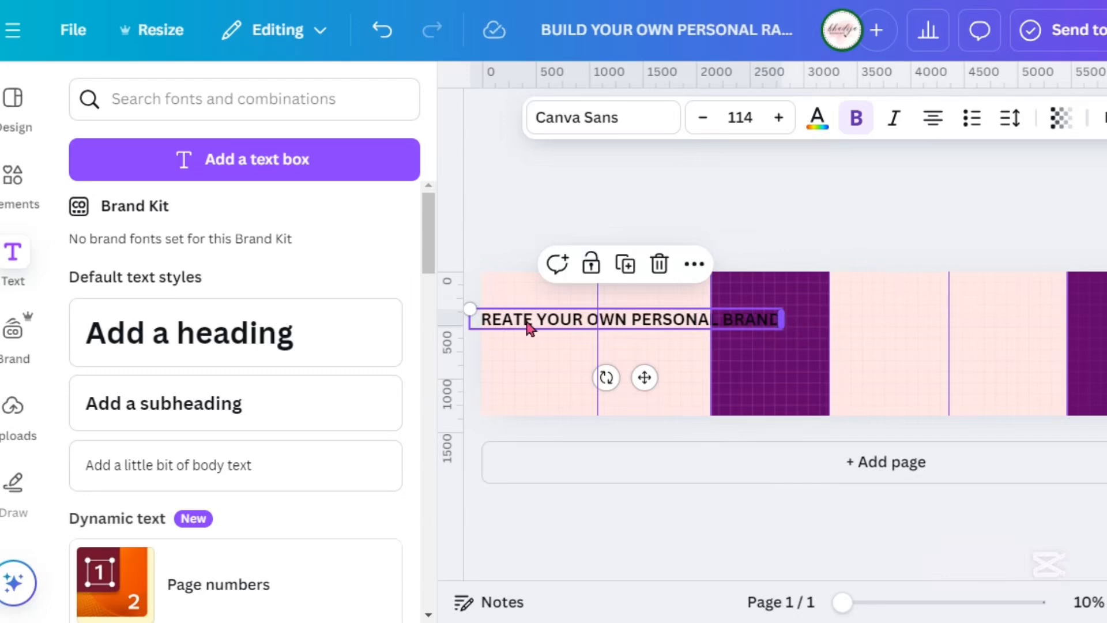
left_click_drag(781, 318, 617, 328)
left_click_drag(563, 423, 579, 417)
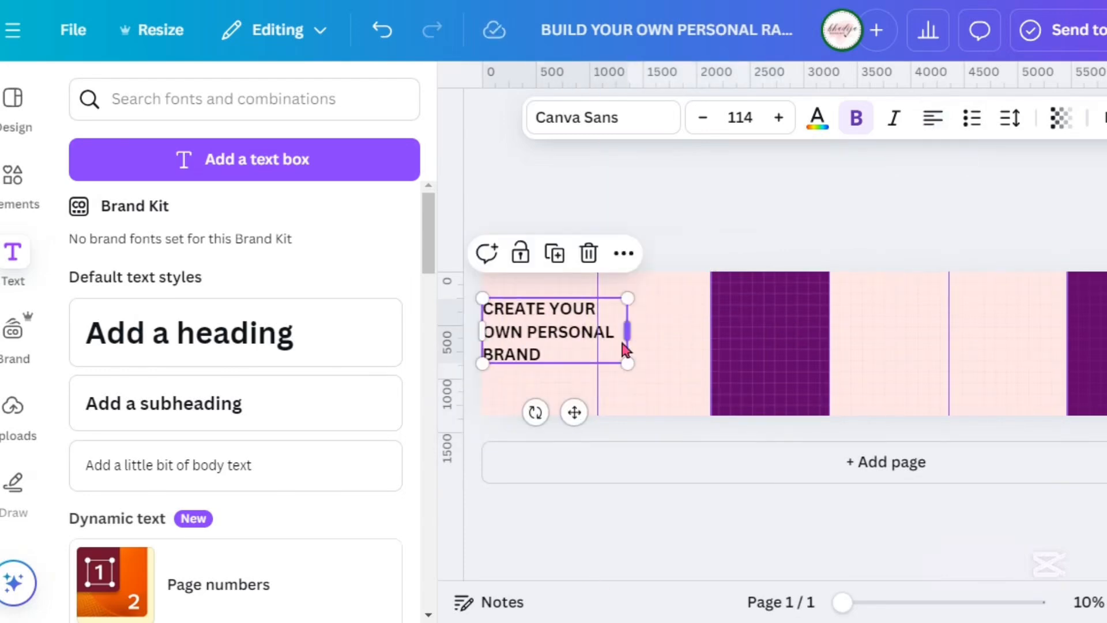
left_click_drag(625, 324, 592, 341)
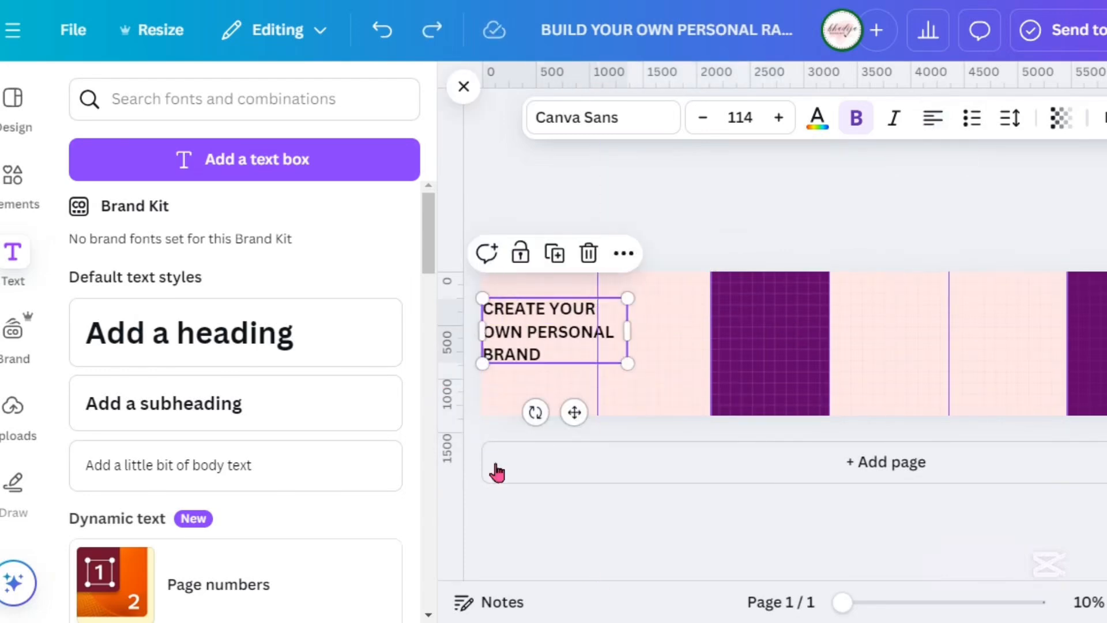
left_click_drag(627, 332, 546, 361)
left_click_drag(491, 332, 408, 357)
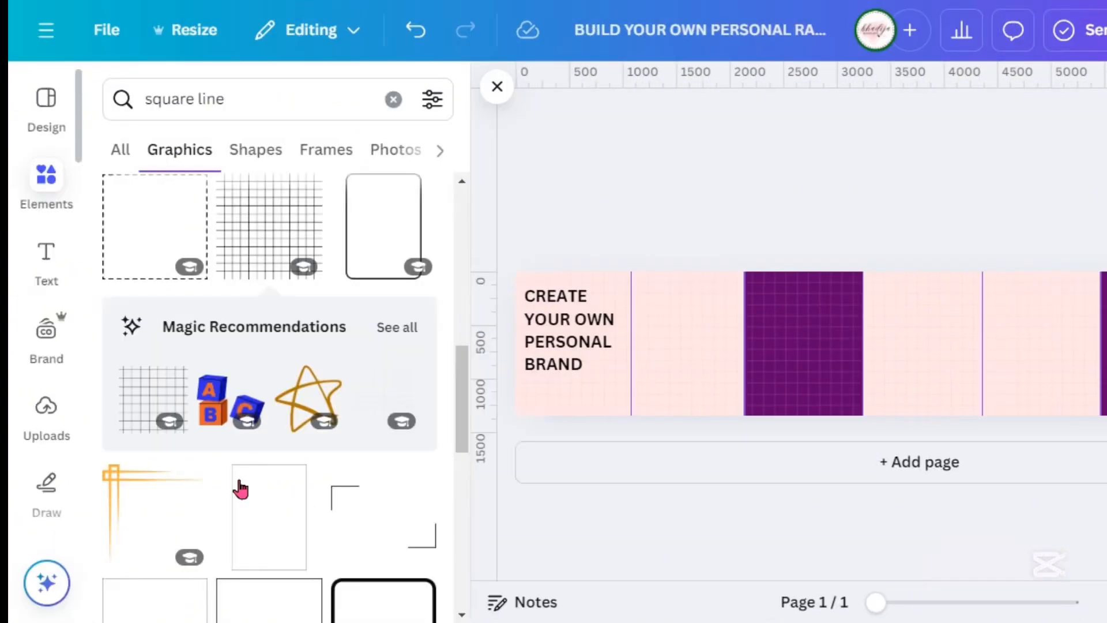
- Add a square shape and fit it as a purple bar behind the word BRAND across the first panel
left_click(395, 99)
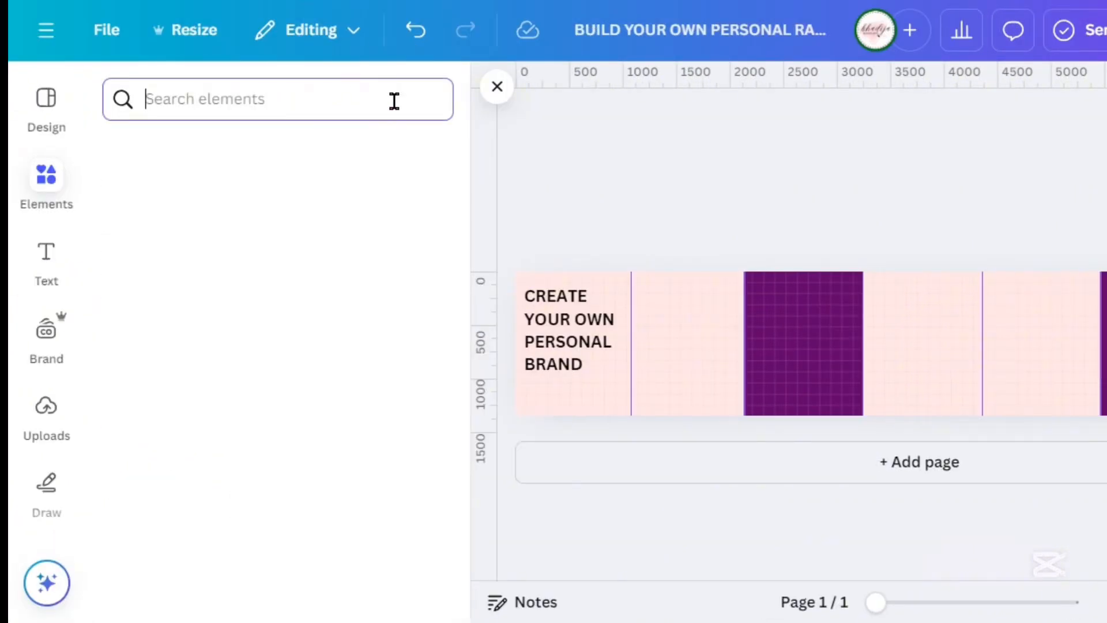
left_click(136, 430)
left_click_drag(914, 344, 560, 450)
left_click_drag(559, 396, 638, 383)
- Colour the word BRAND light pink and the words CREATE YOUR OWN PERSONAL purple
left_click(560, 362)
double_click(556, 363)
left_click(847, 132)
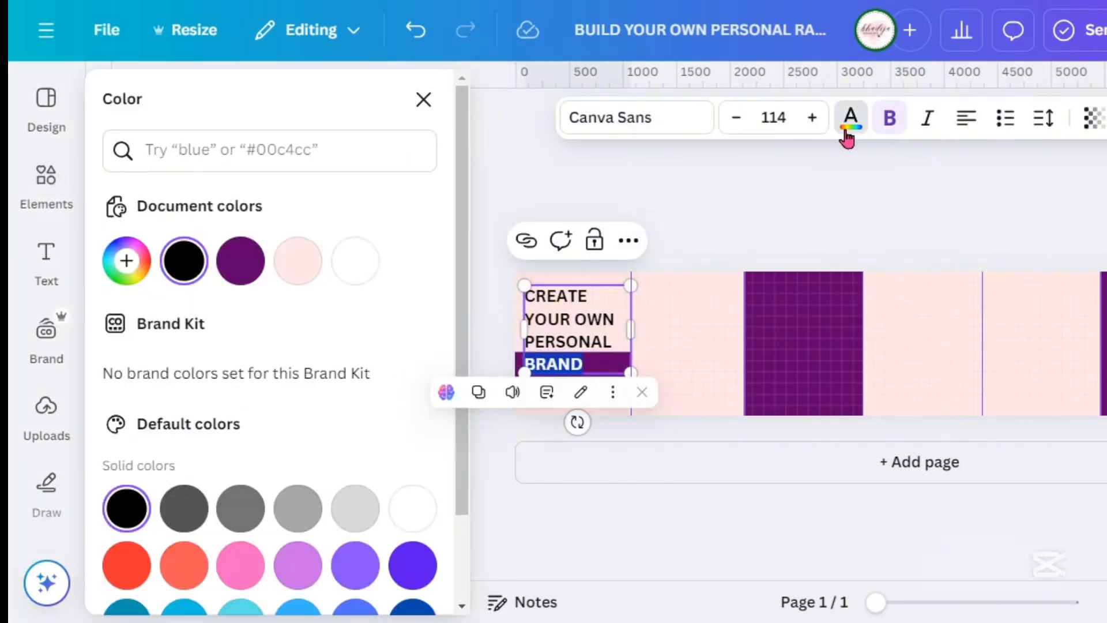
left_click(298, 261)
mouse_move(611, 343)
left_mouse_down()
mouse_move(525, 296)
mouse_move(611, 342)
left_mouse_up()
left_click(846, 127)
left_click(240, 261)
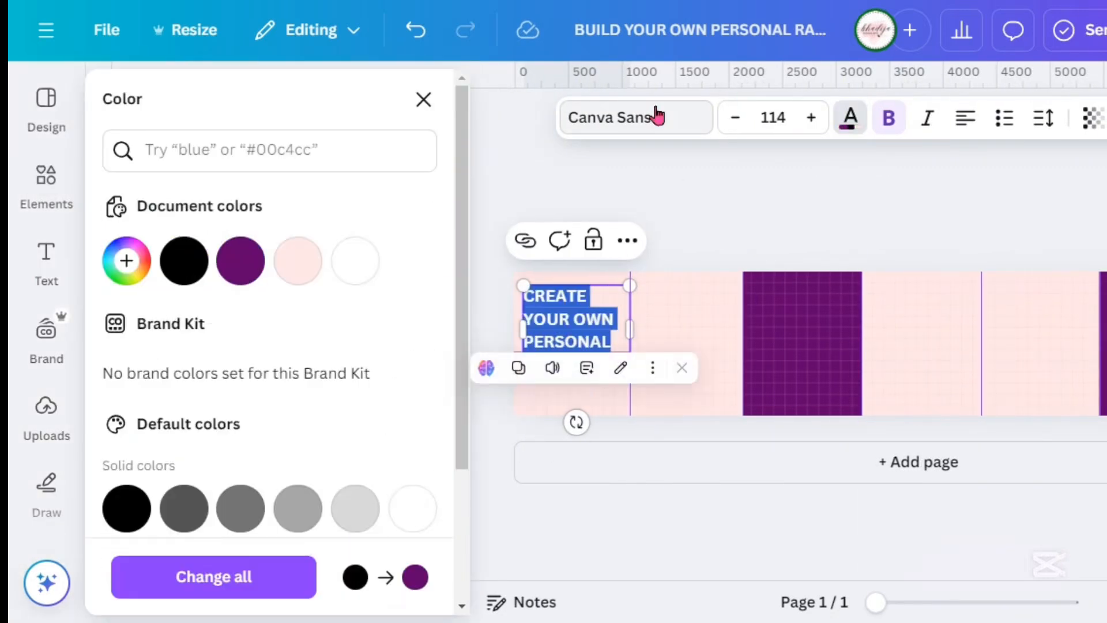
- Change the heading's font to League Spartan
left_click(658, 117)
left_click(213, 196)
type("leaug")
key("BackSpace")
key("BackSpace")
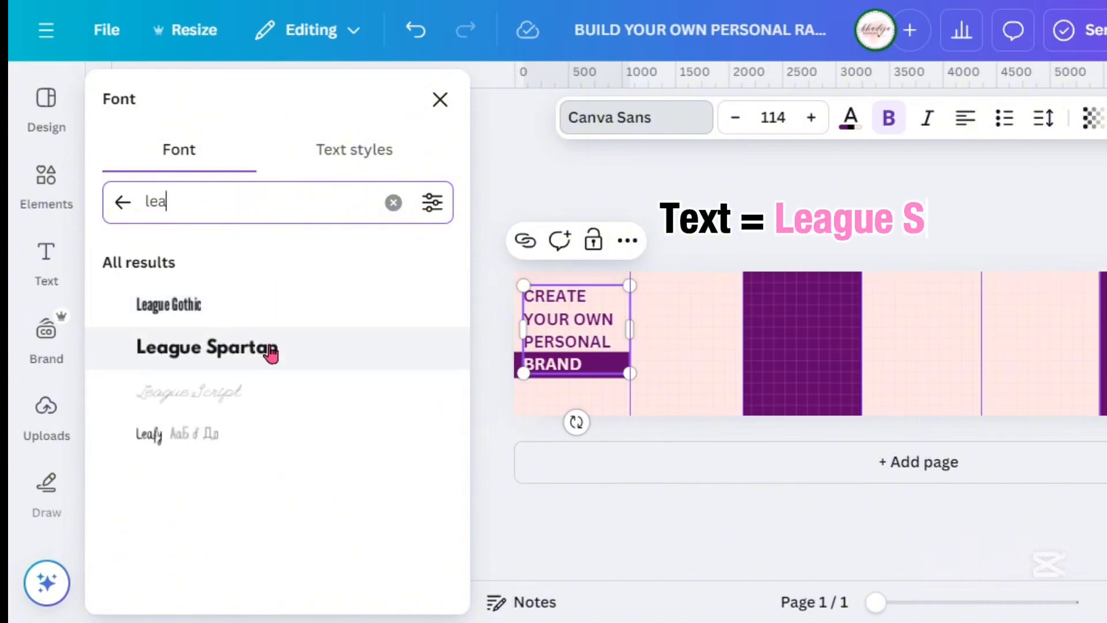
left_click(271, 354)
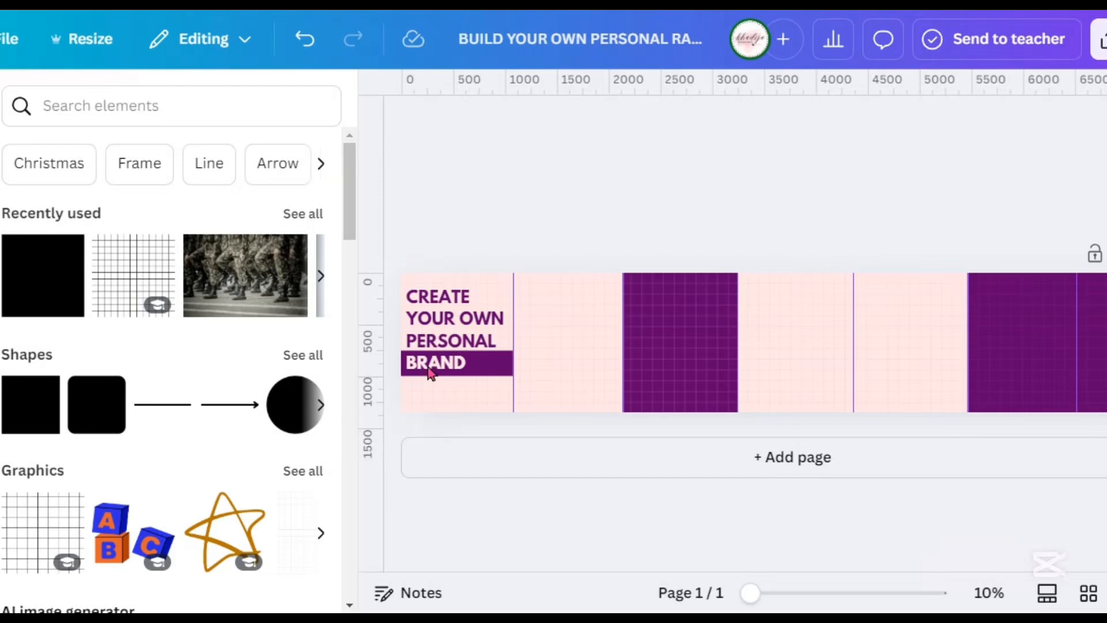
- Apply the Lift text effect to the heading with an intensity of 26
left_click(490, 366)
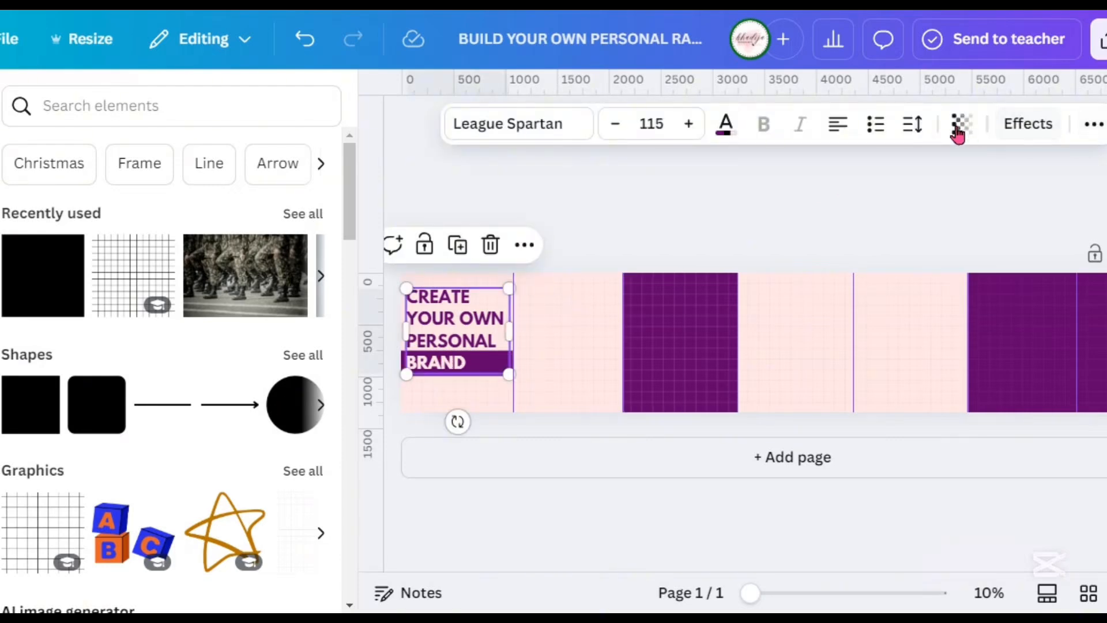
left_click(1032, 128)
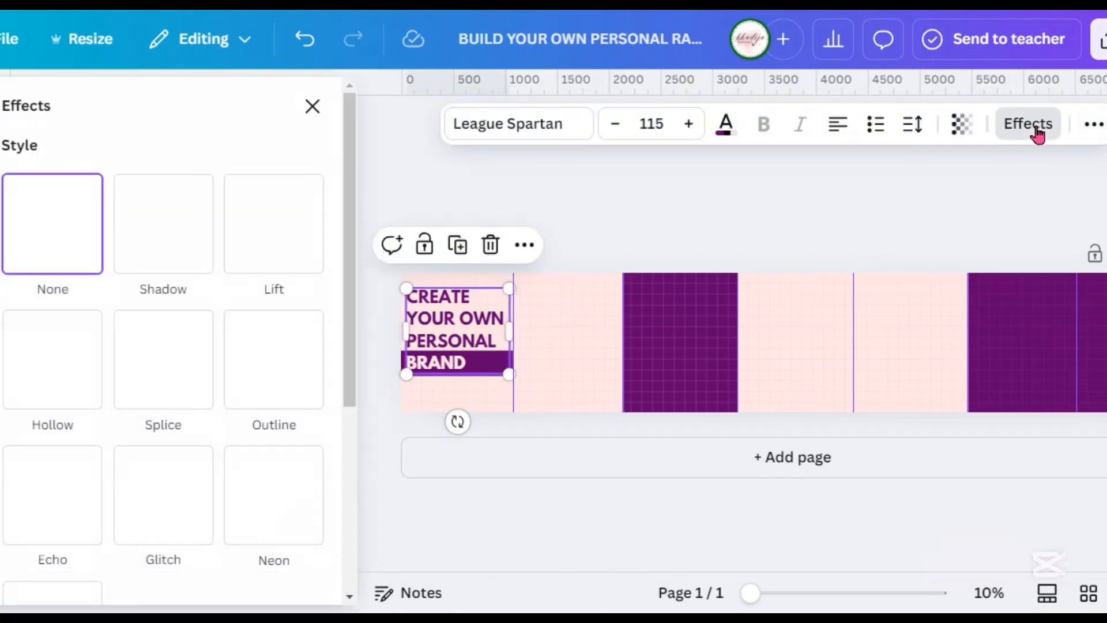
left_click(278, 259)
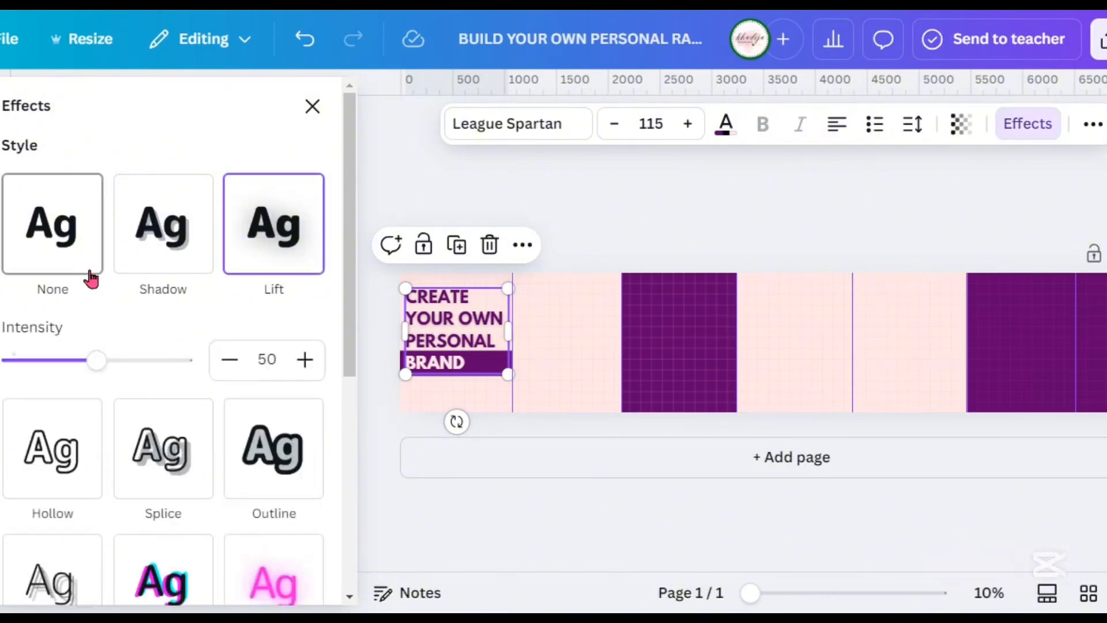
left_click(35, 362)
left_click_drag(35, 362, 54, 369)
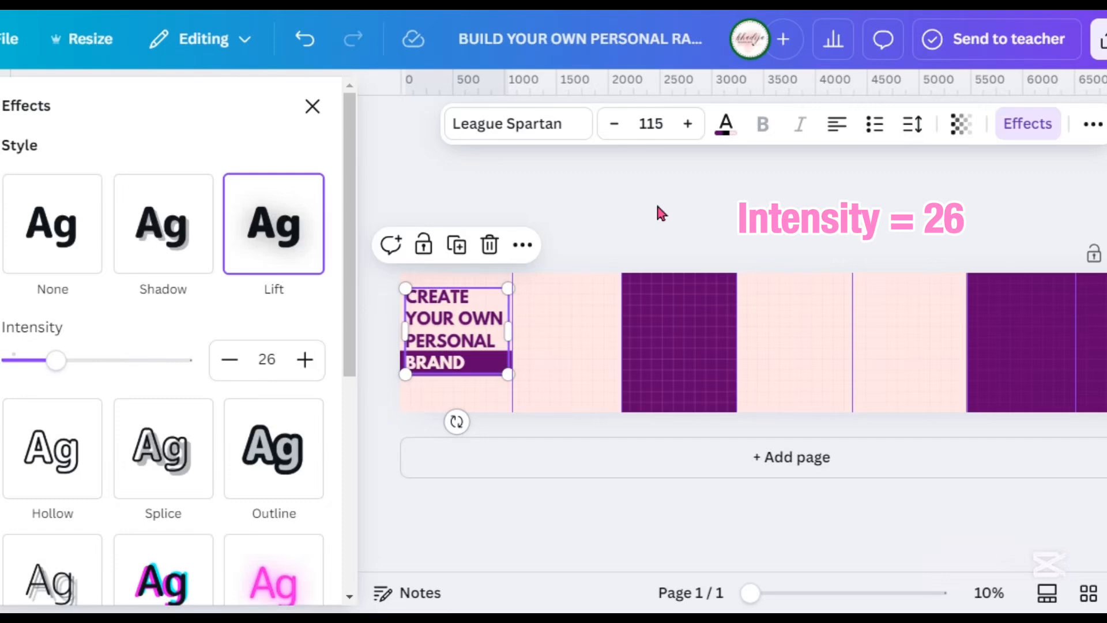
- Search the elements for "business woman" and restrict the results to photos
type("bu")
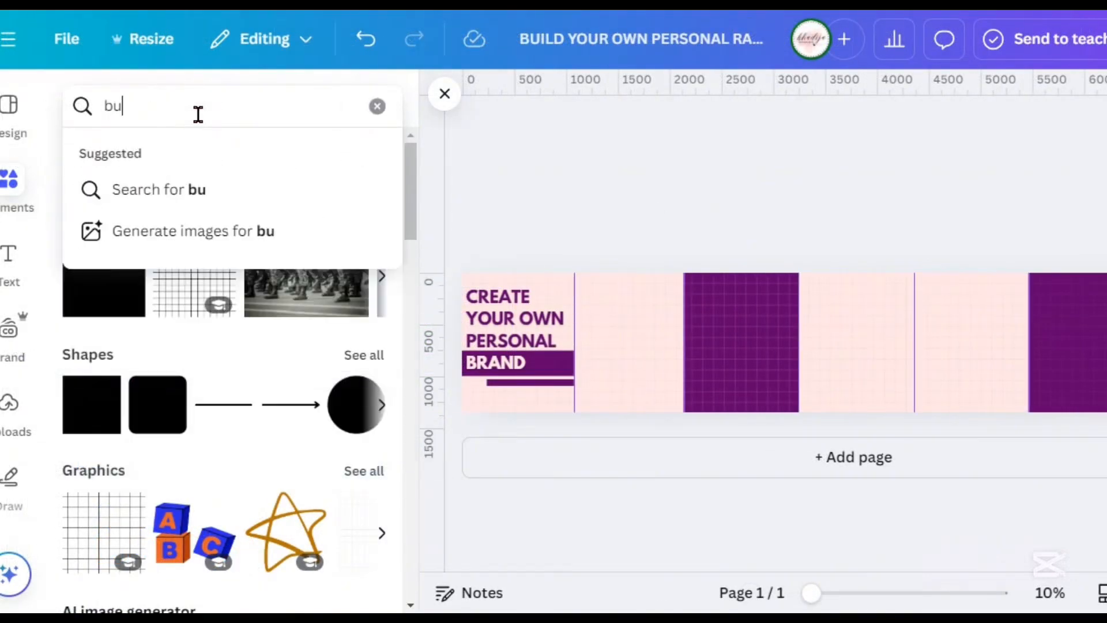
type("siness wo")
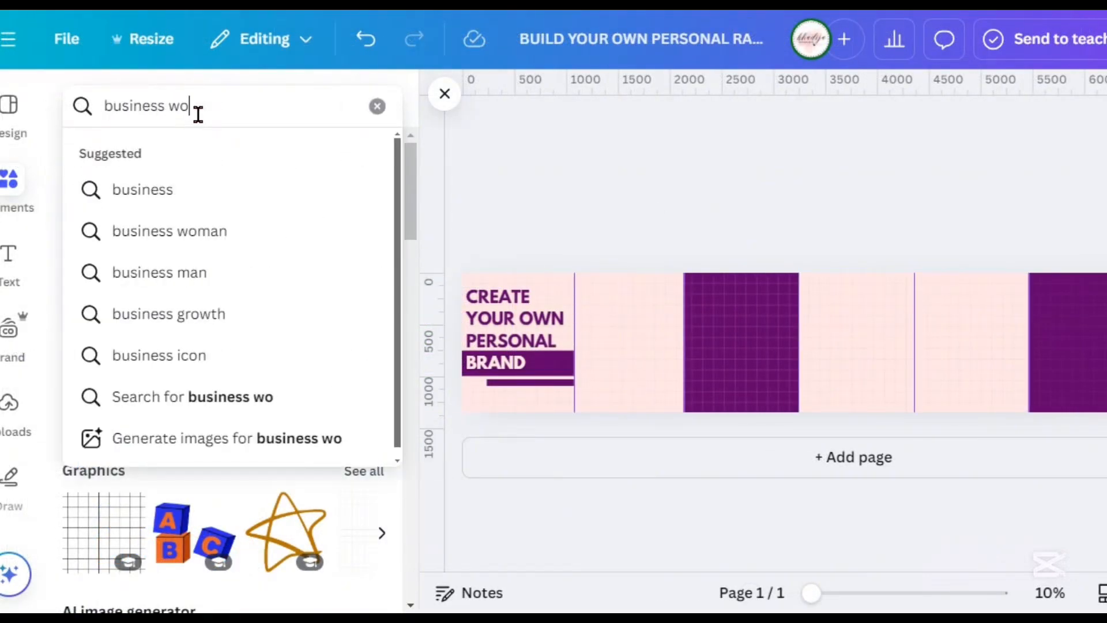
type("man")
key("Return")
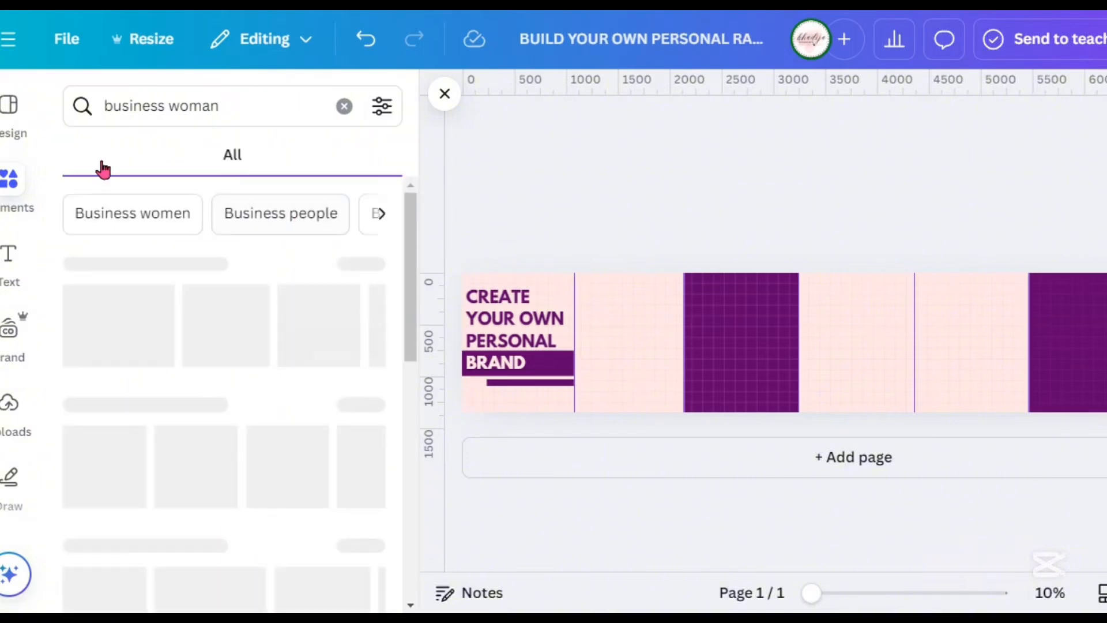
left_click(217, 163)
- Add the photo of the dark-suited woman holding a tablet and place her across the boundary between the first and second panels
left_click_drag(413, 277, 417, 390)
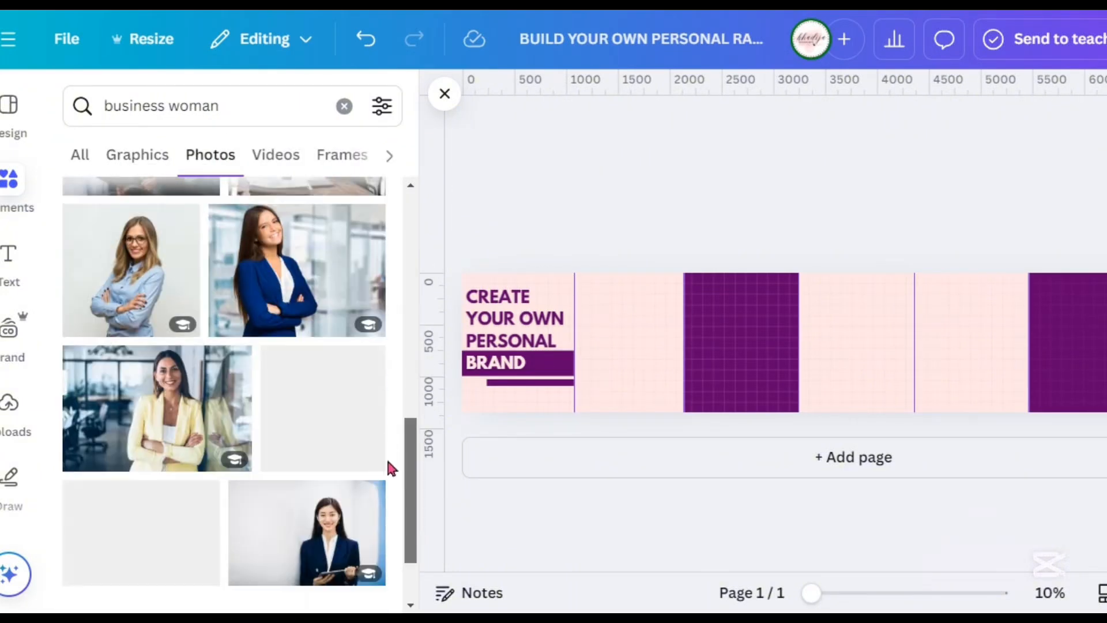
left_click(322, 507)
left_click_drag(841, 303, 499, 367)
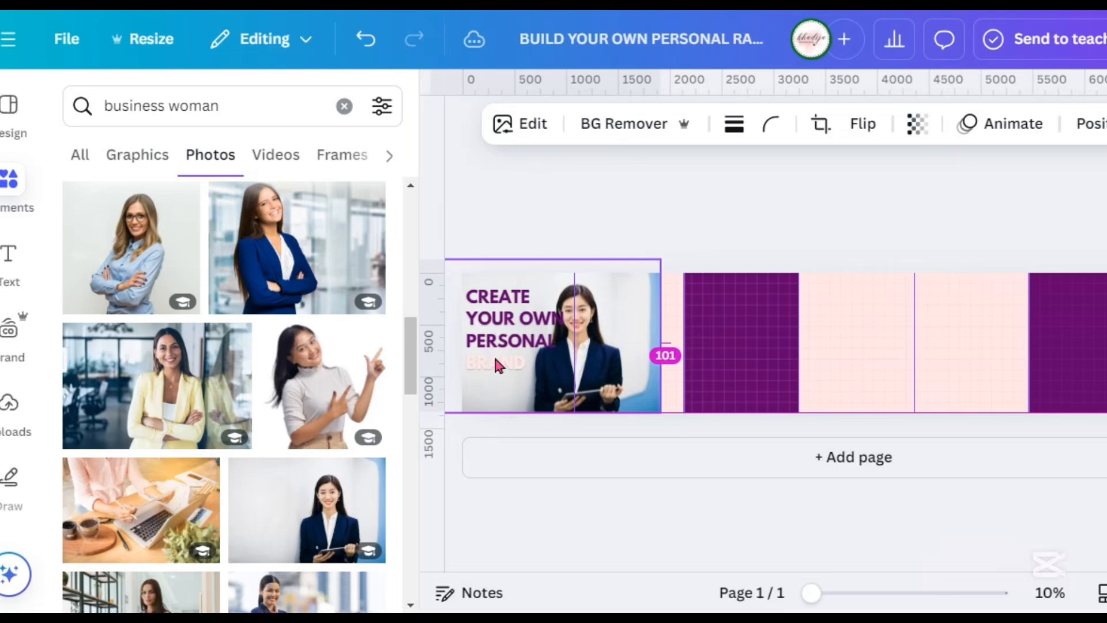
- Remove the background of the woman's photo and move the heading's layer below the photo
left_click(603, 124)
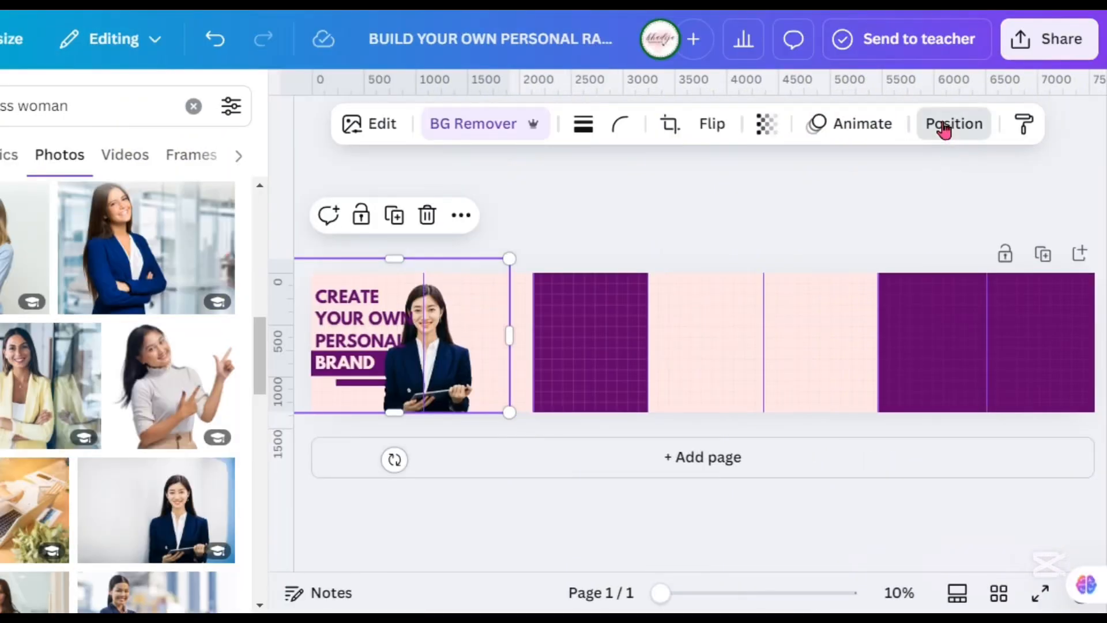
left_click(944, 129)
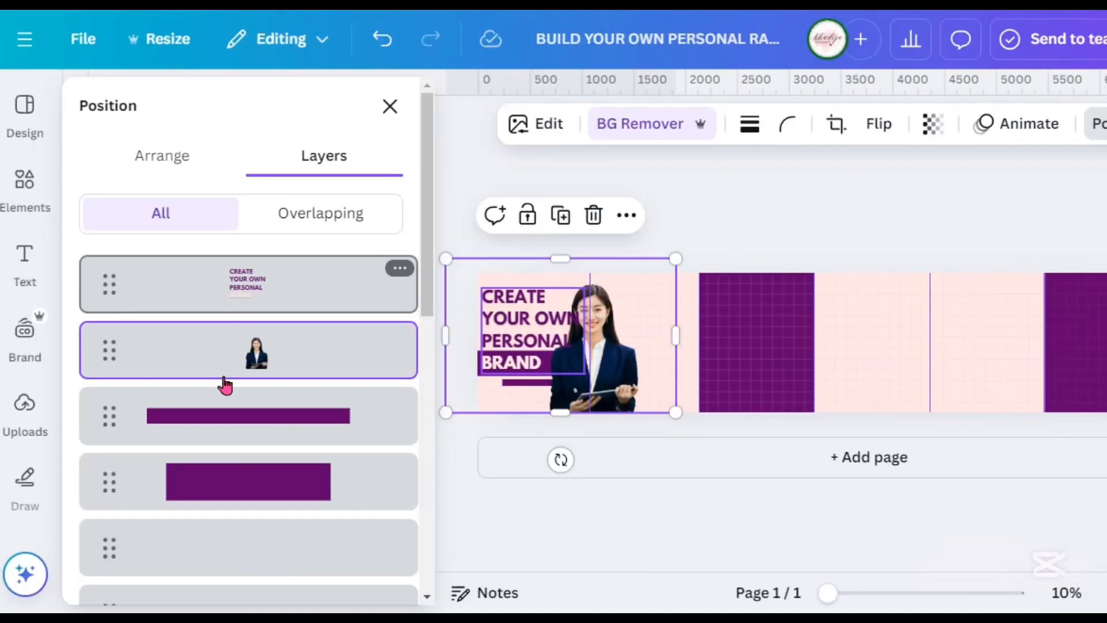
left_click_drag(57, 282, 60, 383)
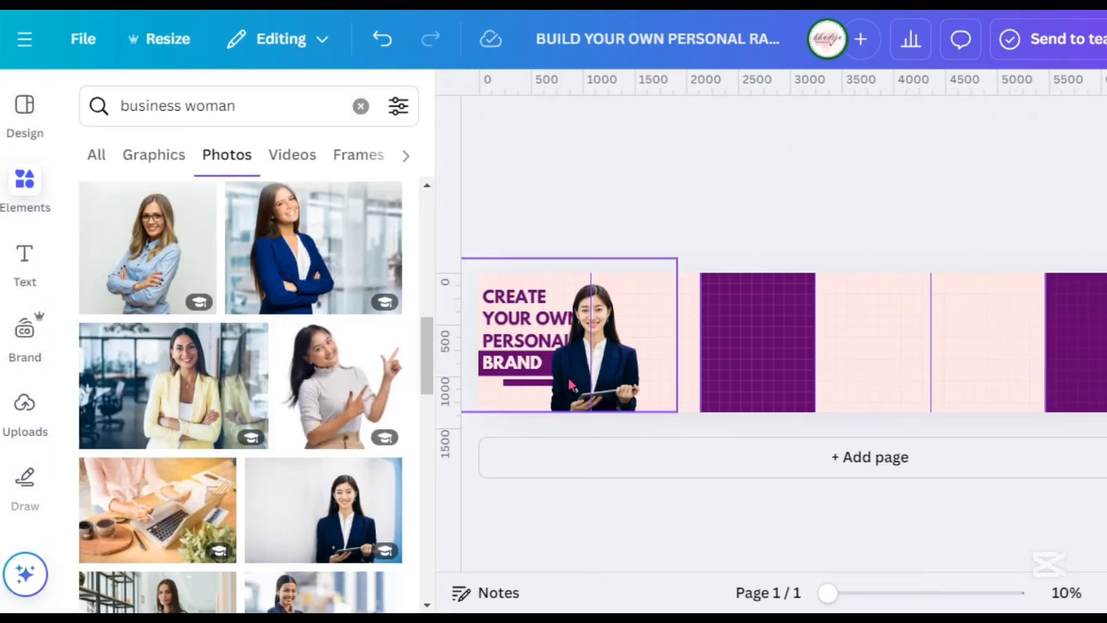
- Apply the Glow shadow effect to the cut-out photo of the woman
left_click(621, 379)
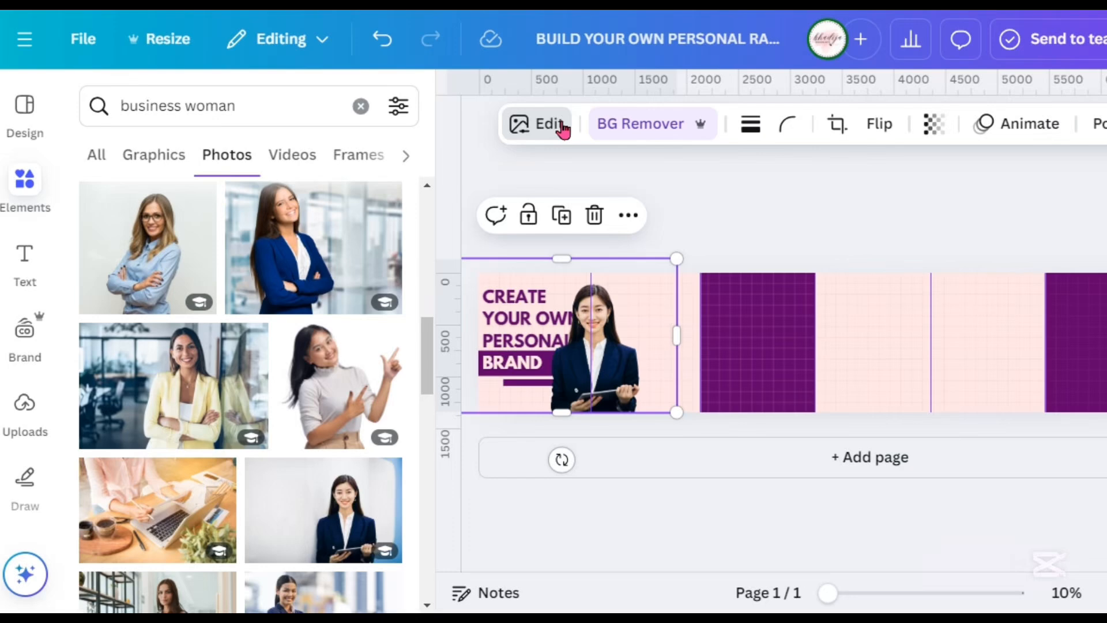
left_click(560, 126)
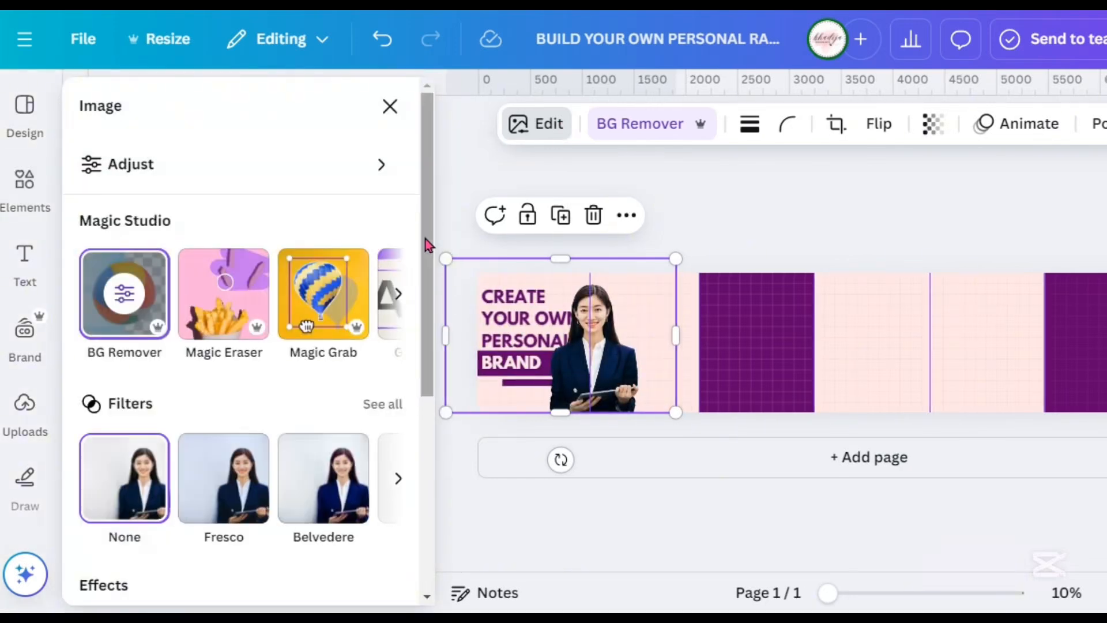
scroll(426, 254, "down", 1)
left_click_drag(427, 254, 430, 434)
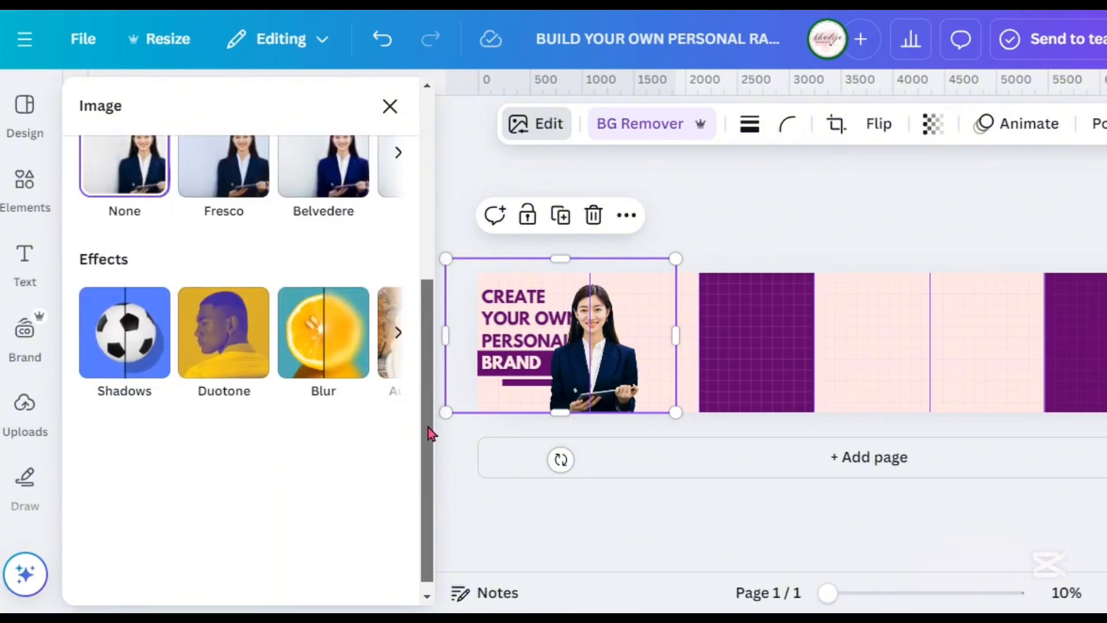
left_click(132, 339)
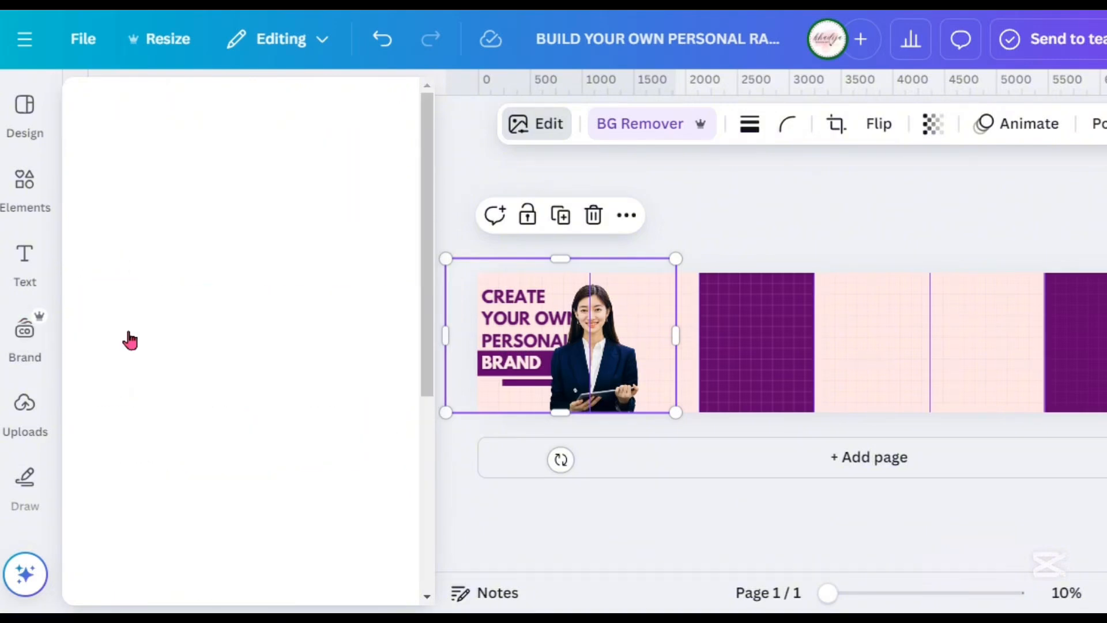
left_click(139, 380)
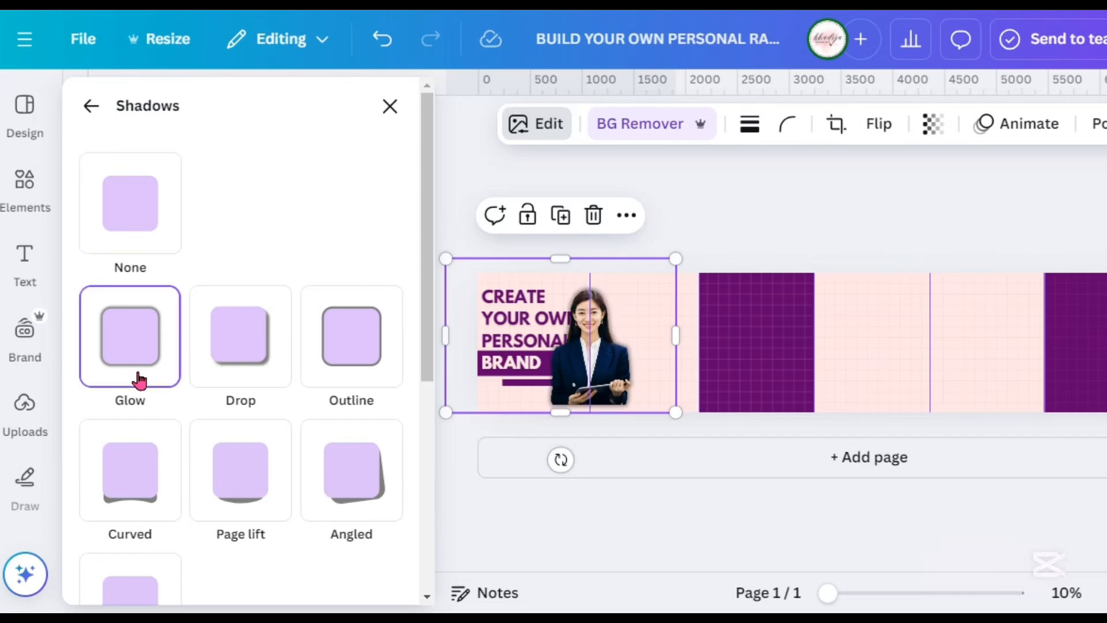
- Set the glow colour of the woman's photo to dark purple #700372
left_click_drag(427, 352, 421, 552)
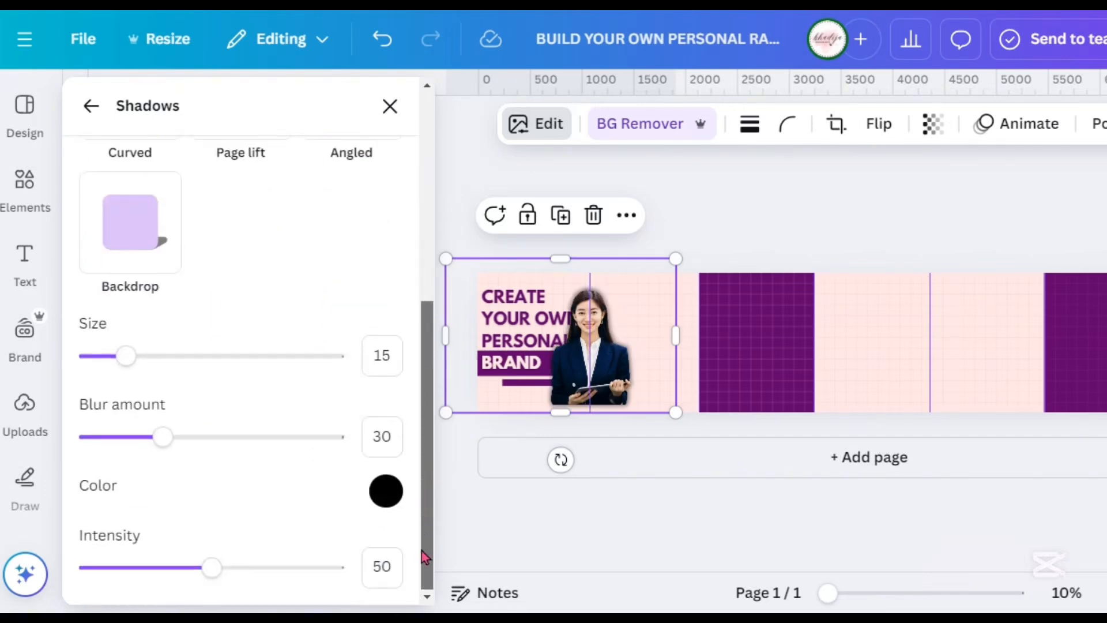
left_click(384, 493)
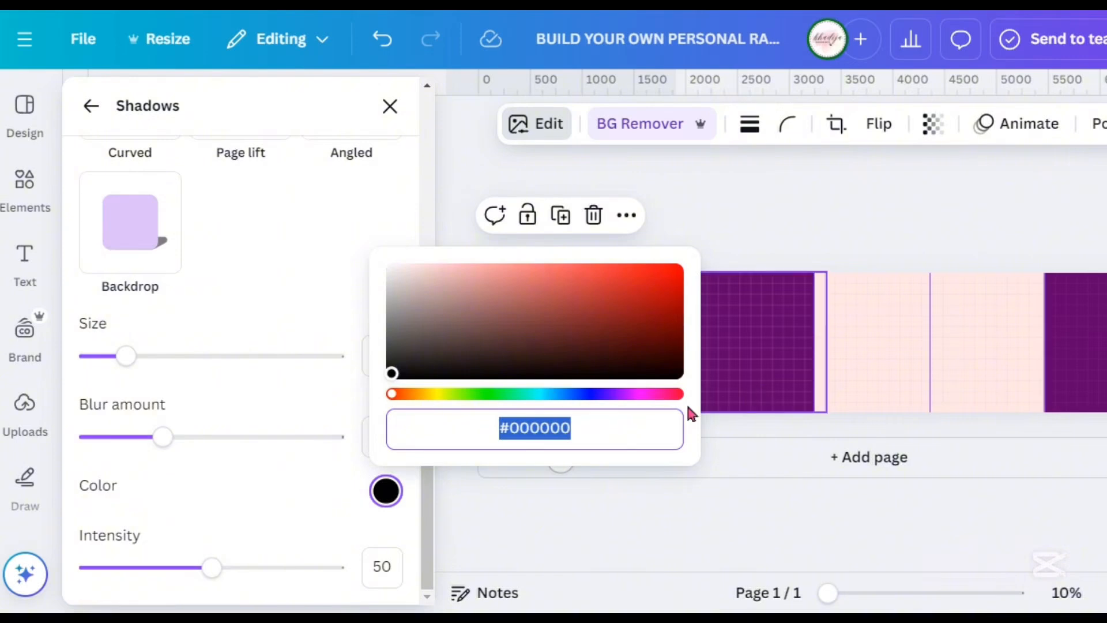
left_click(629, 394)
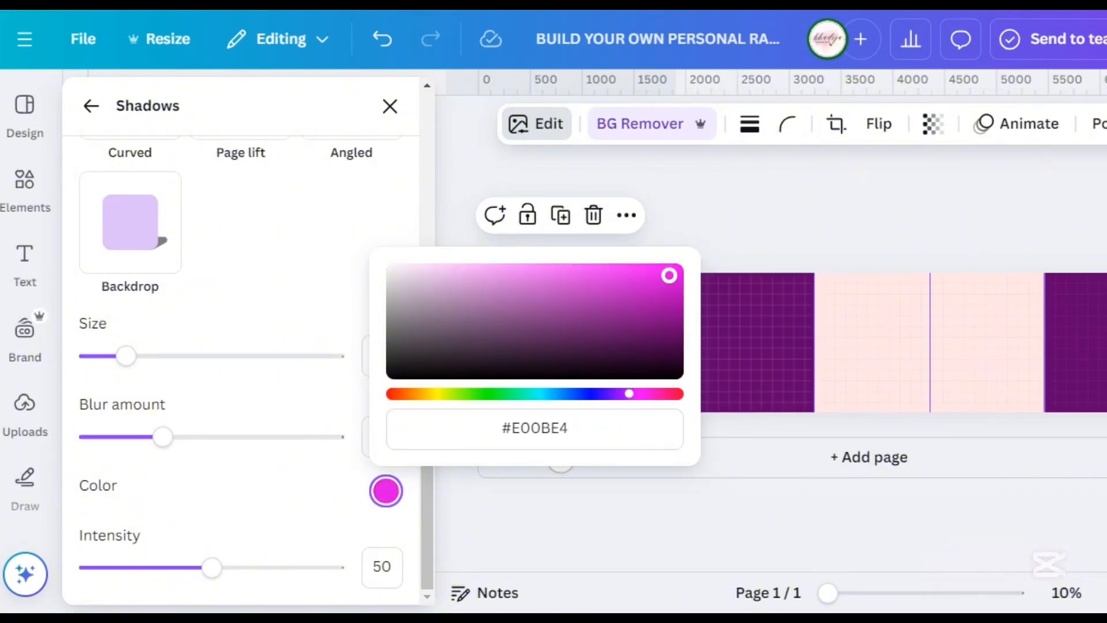
left_click_drag(669, 276, 678, 307)
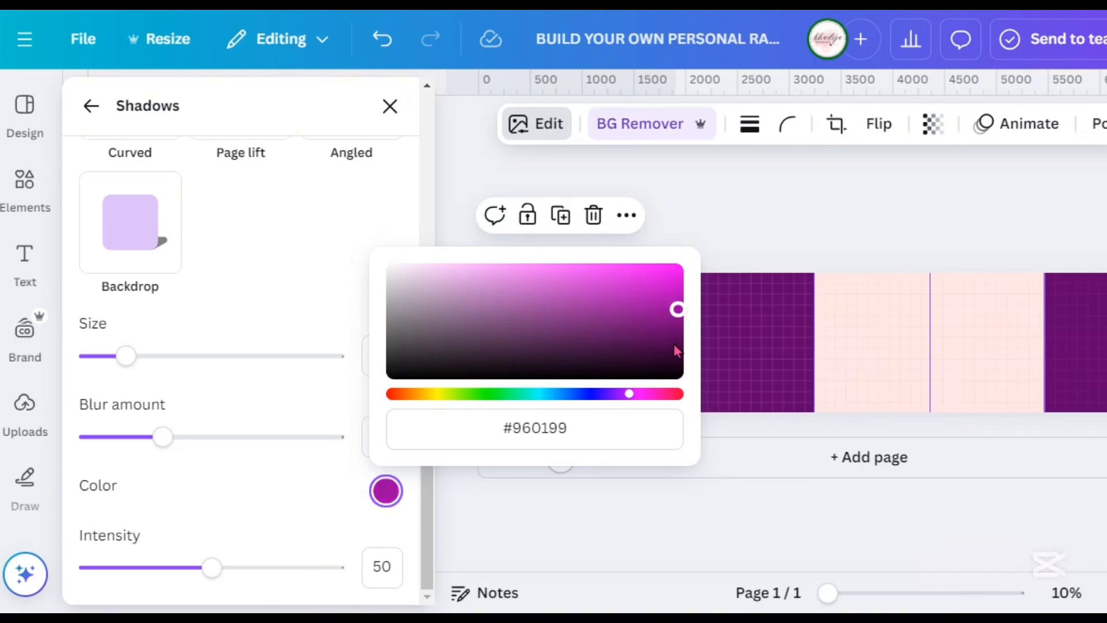
left_click(675, 328)
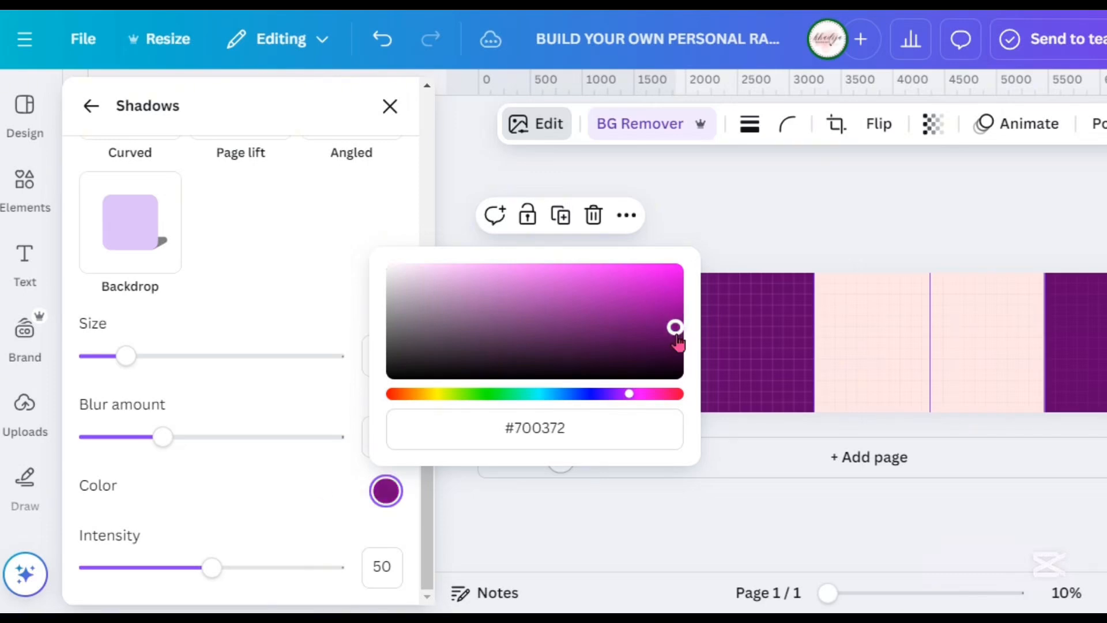
- Enlarge the woman's cut-out photo slightly and reposition it across the boundary between the first and second panels
left_click(321, 488)
left_click_drag(676, 410, 699, 444)
left_click_drag(443, 256, 435, 250)
left_click_drag(638, 387, 627, 388)
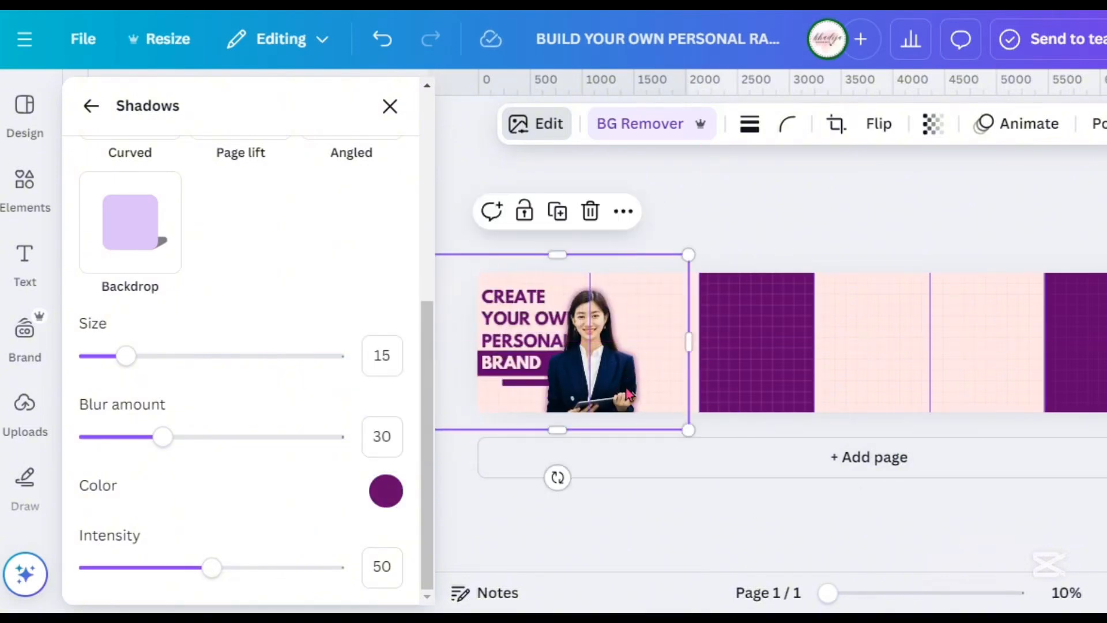
key("ctrl+z")
key("ctrl+z")
key("ctrl+z")
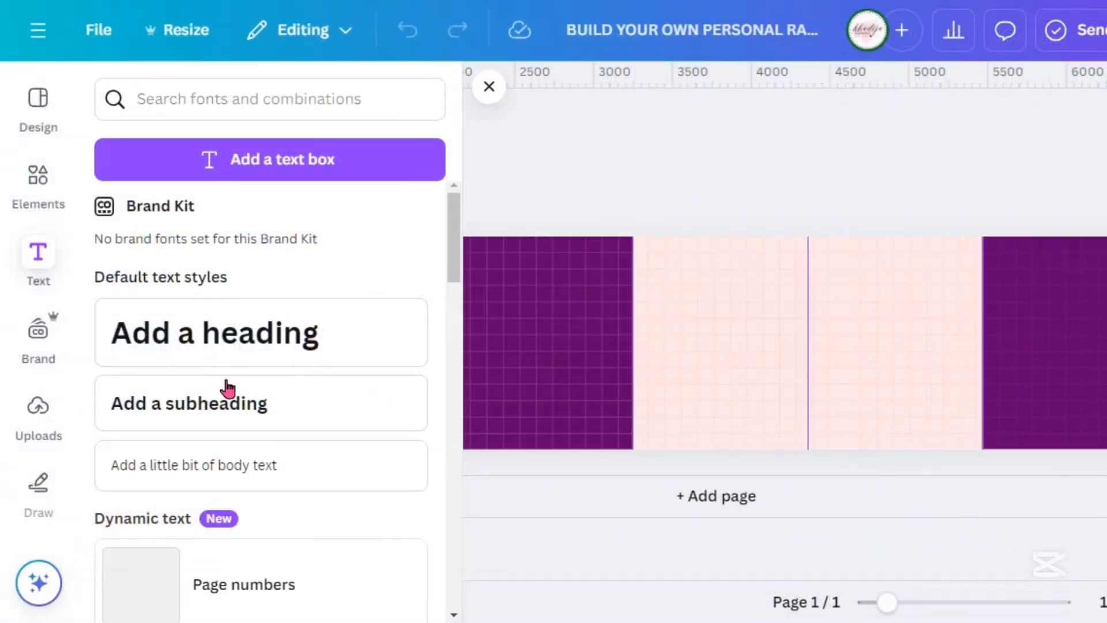
- Add a subheading reading DEFINE YOUR NICHE, wrapped onto two right-aligned lines with line spacing 1.22
left_click(231, 408)
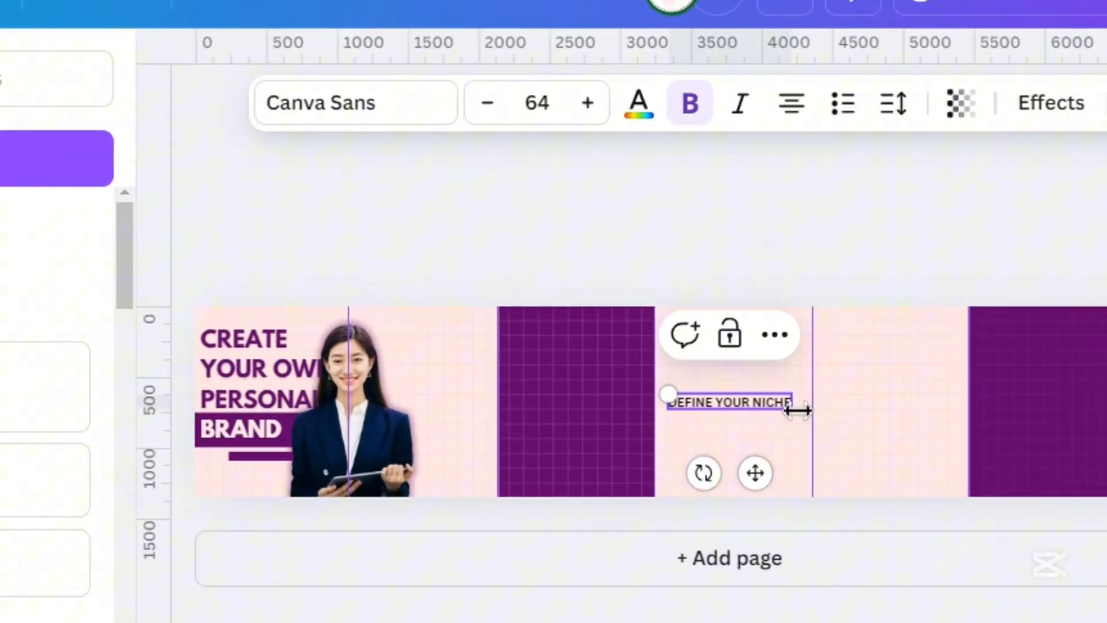
left_click_drag(797, 410, 752, 420)
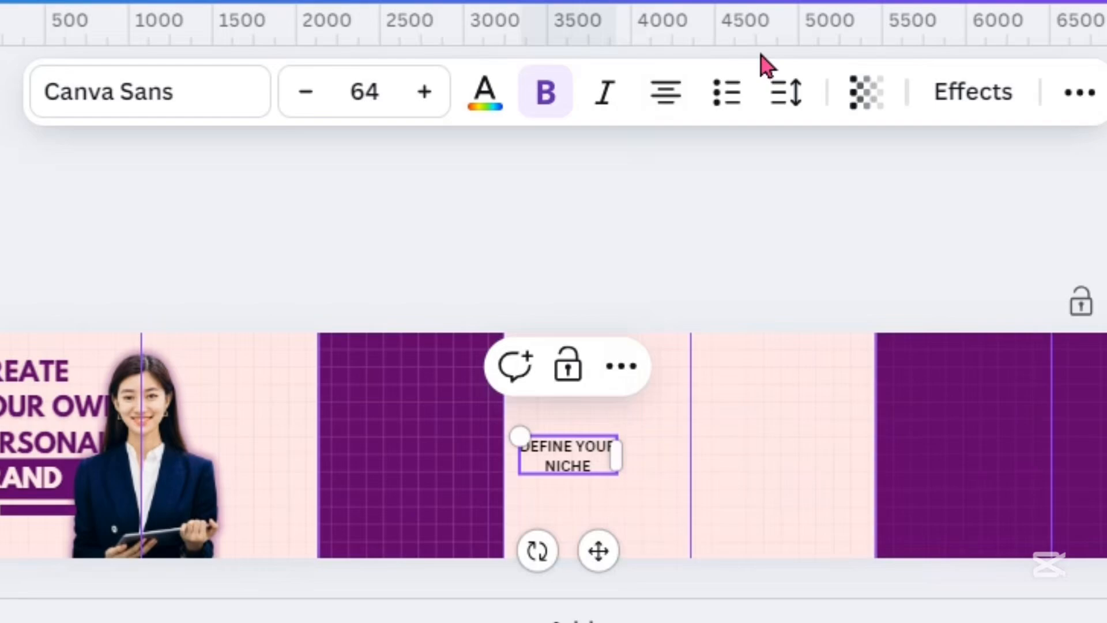
left_click(657, 104)
left_click(657, 104)
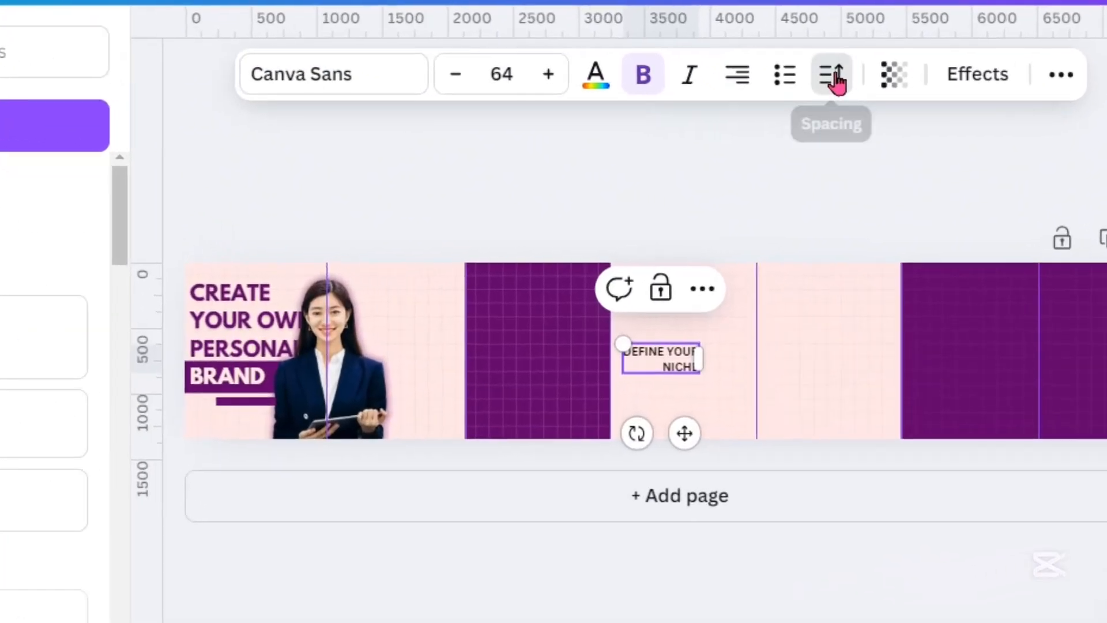
left_click(786, 92)
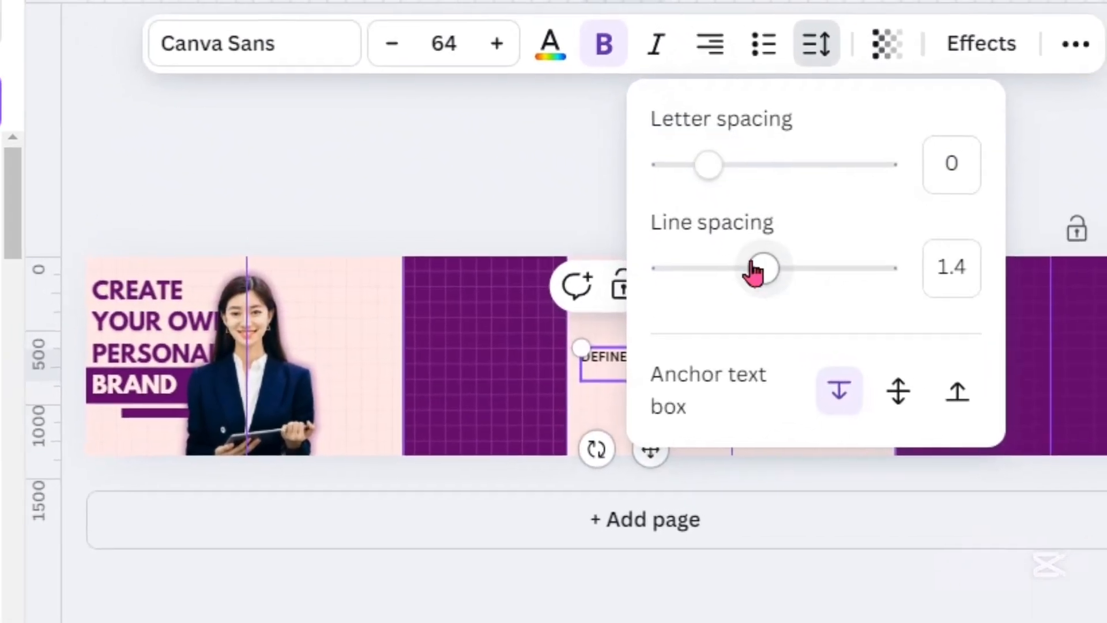
left_click_drag(754, 267, 729, 267)
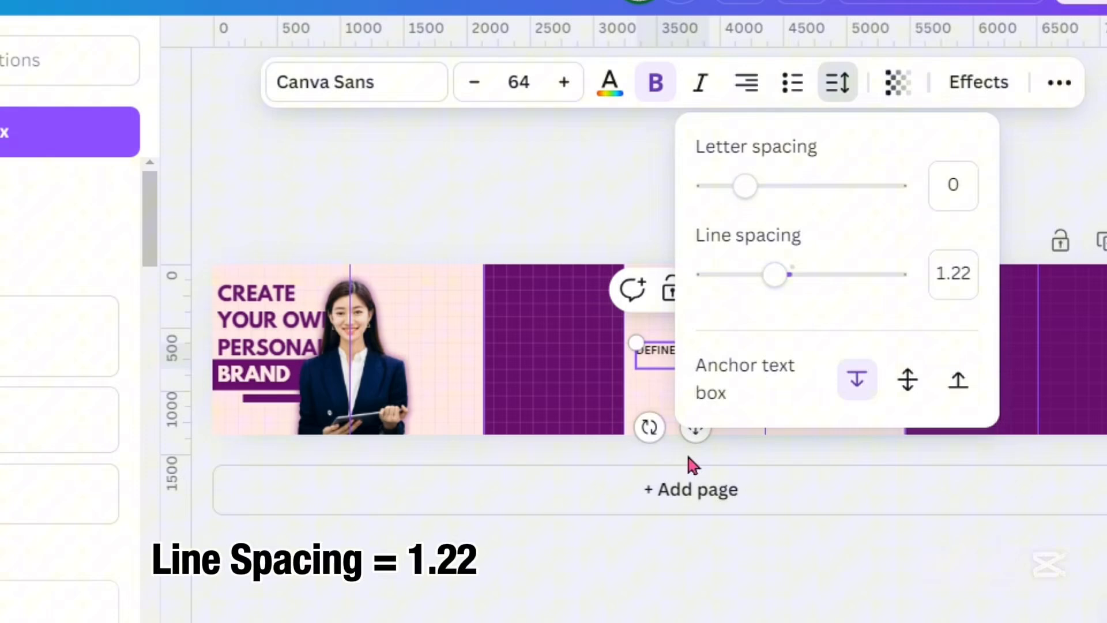
- Move the DEFINE YOUR NICHE subheading to the upper part of the purple third panel and enlarge it to size 71.2
left_click_drag(695, 428, 644, 369)
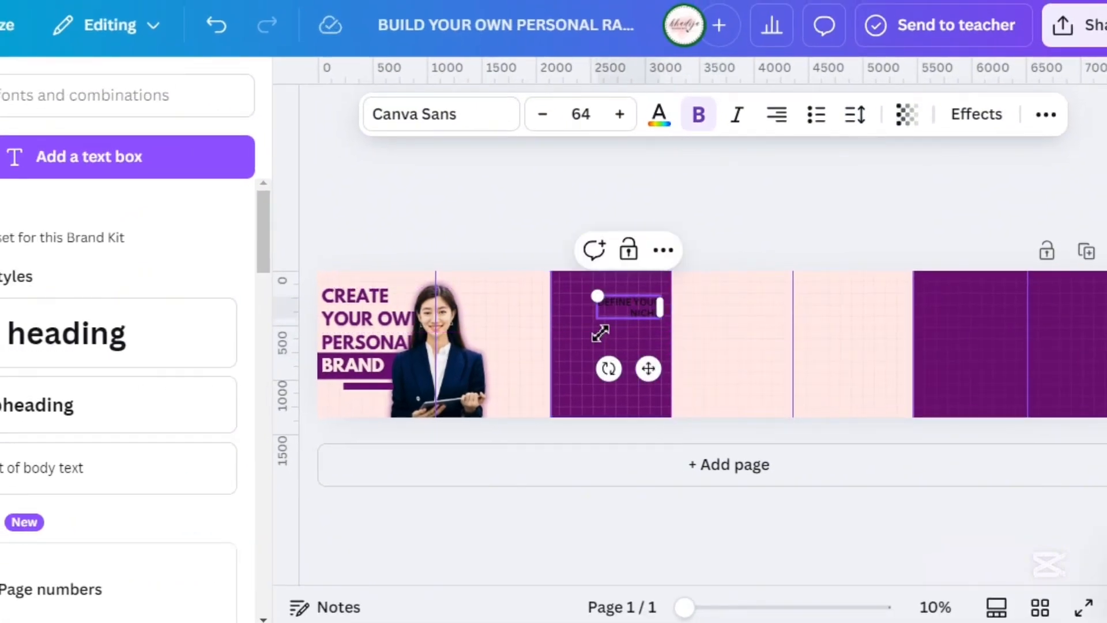
left_click_drag(597, 302, 589, 294)
left_click_drag(643, 369, 640, 364)
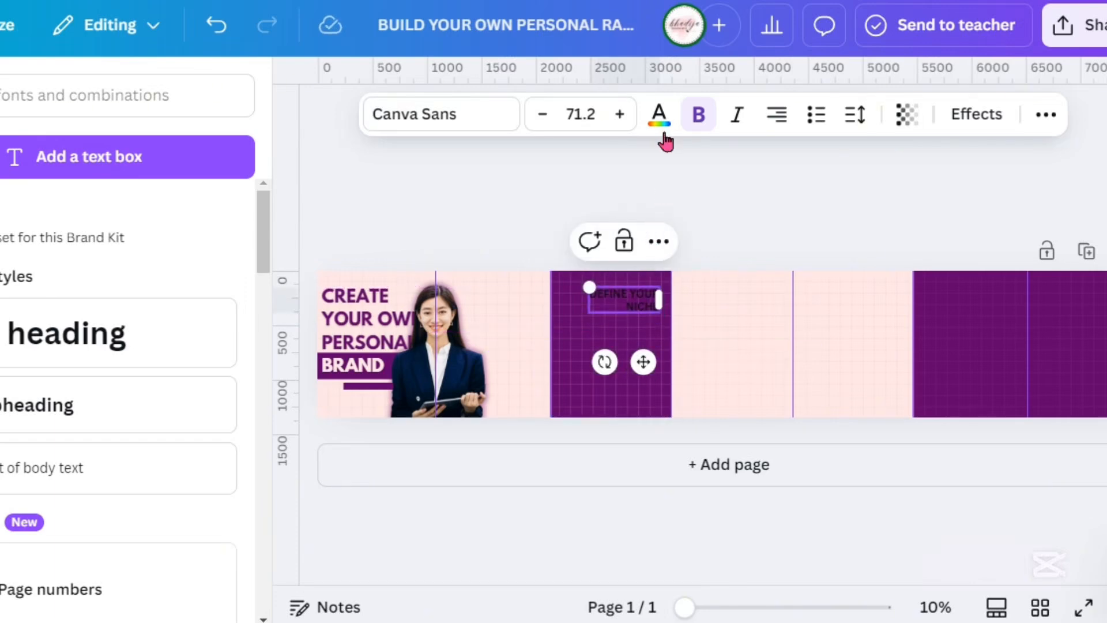
- Colour the DEFINE YOUR NICHE text light pink #ffe6e6 and set its font to League Spartan
left_click(661, 124)
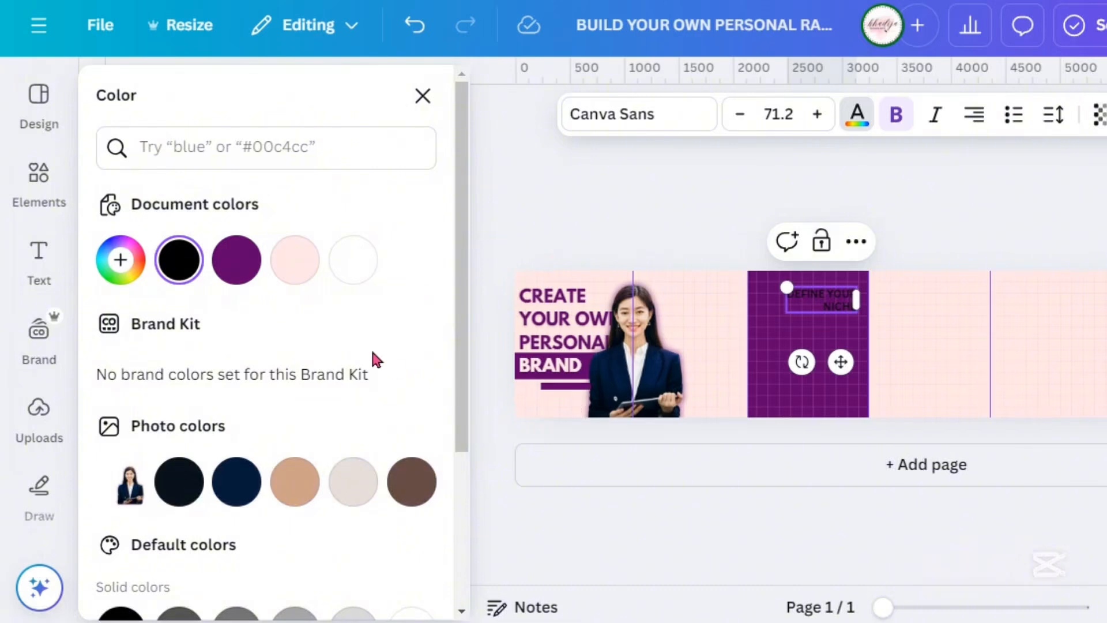
left_click(286, 267)
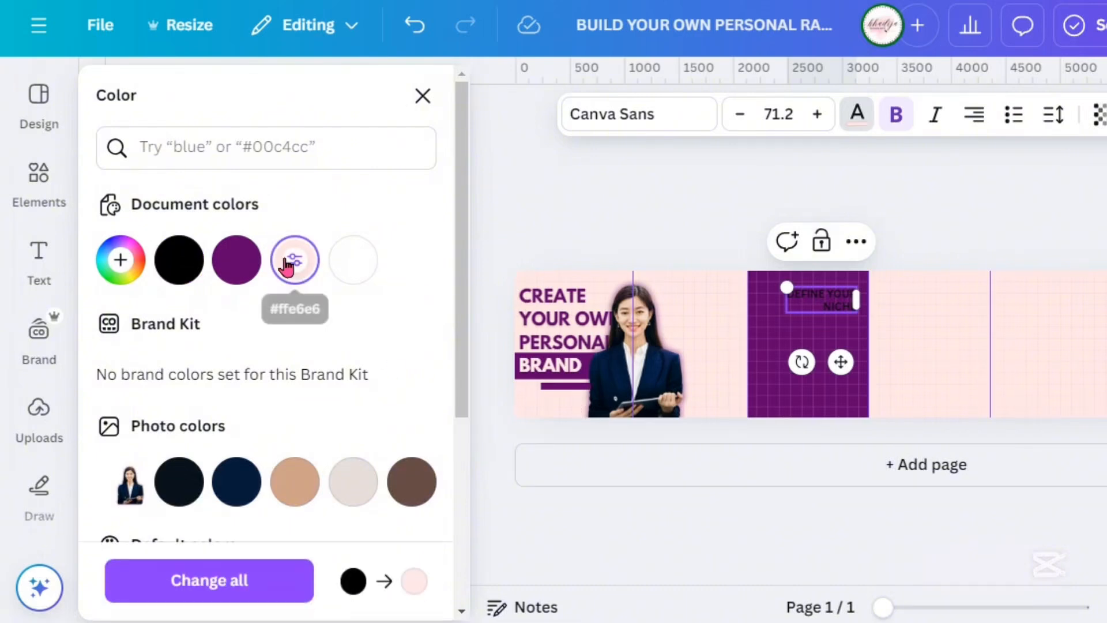
double_click(824, 310)
left_click(291, 267)
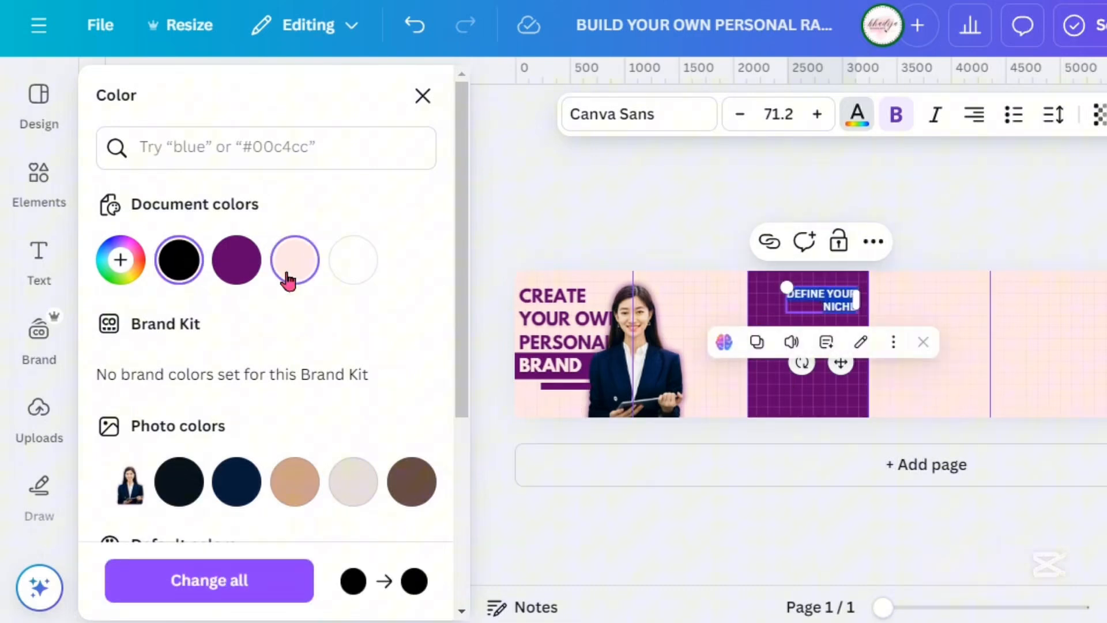
left_click(639, 118)
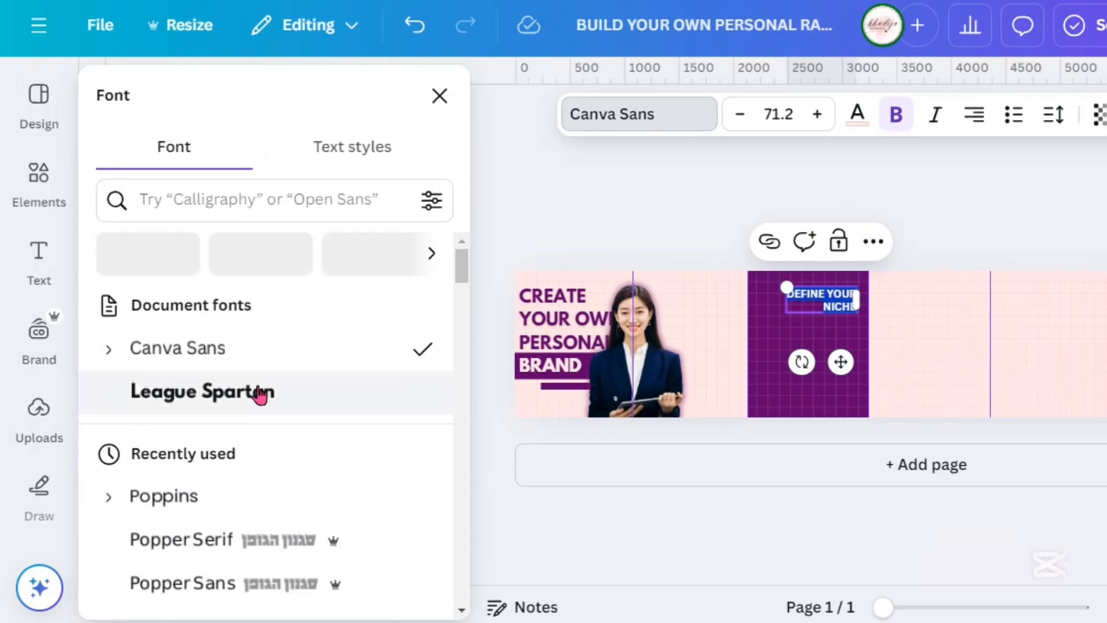
left_click(242, 410)
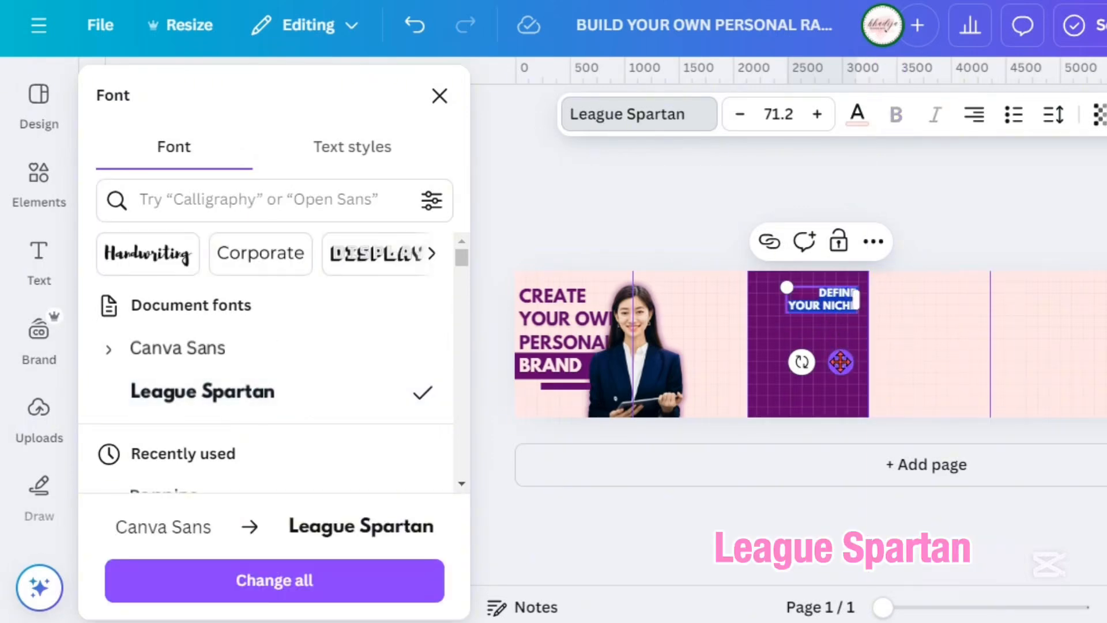
- Set the DEFINE YOUR NICHE text size to 74.2 and widen its box so it fits on two lines
left_click(667, 245)
left_click(825, 312)
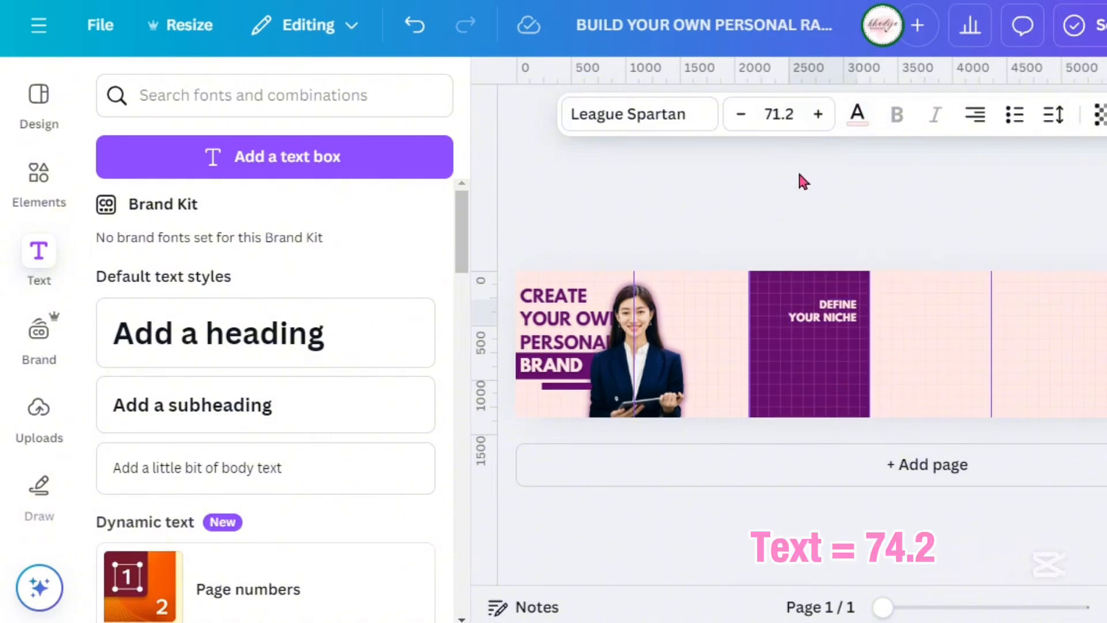
left_click(819, 118)
left_click(819, 118)
left_click(819, 119)
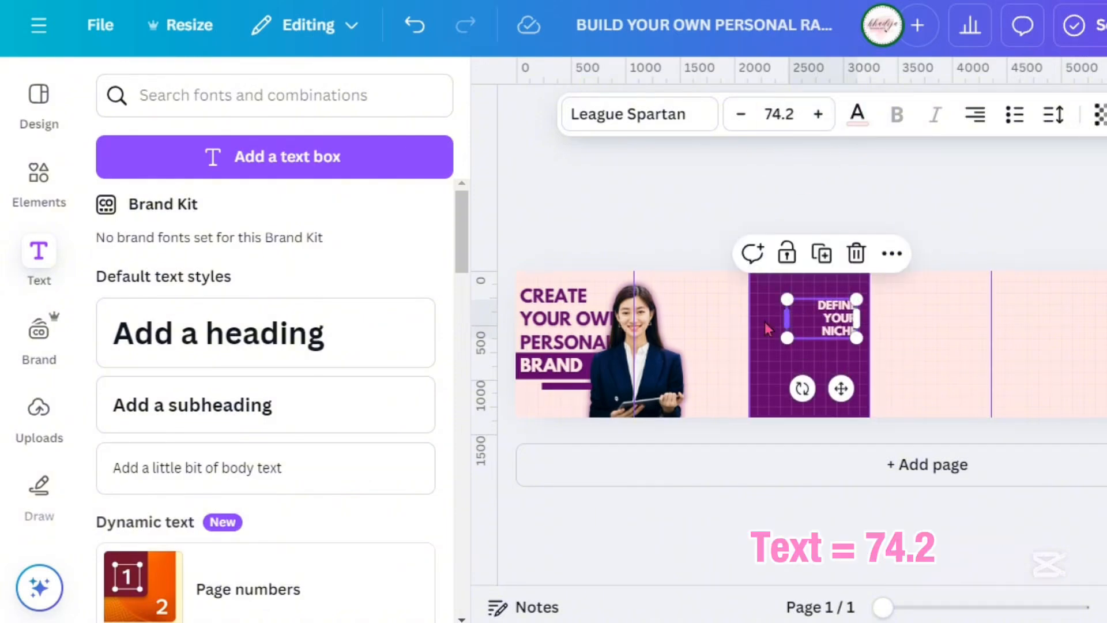
left_click_drag(787, 317, 769, 317)
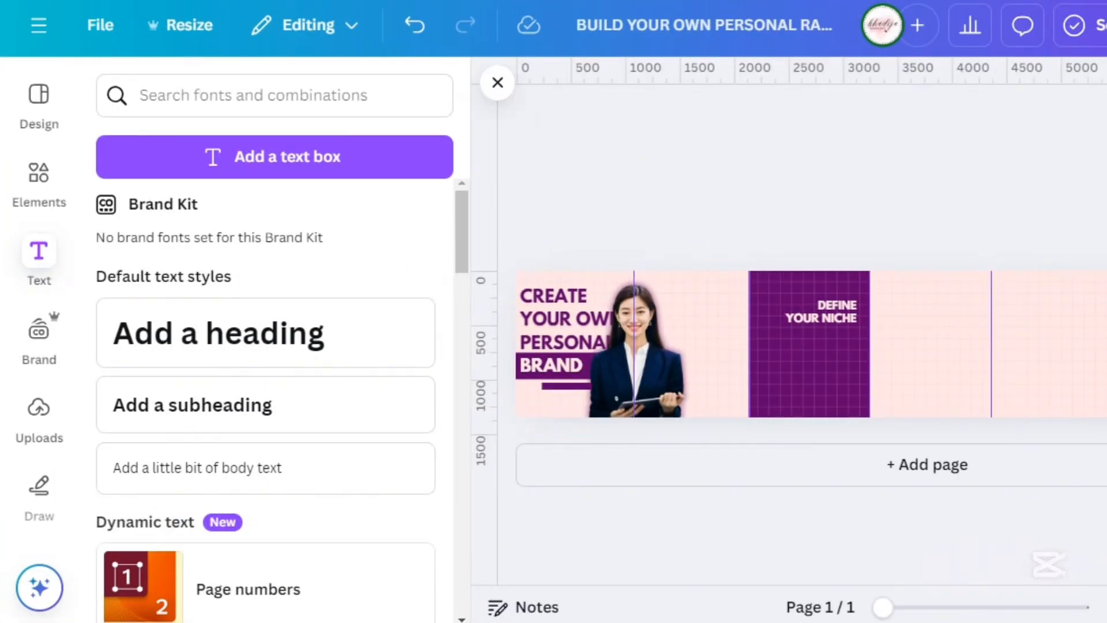
- Position the small body paragraph directly below the DEFINE YOUR NICHE heading on the second panel
left_click(728, 415)
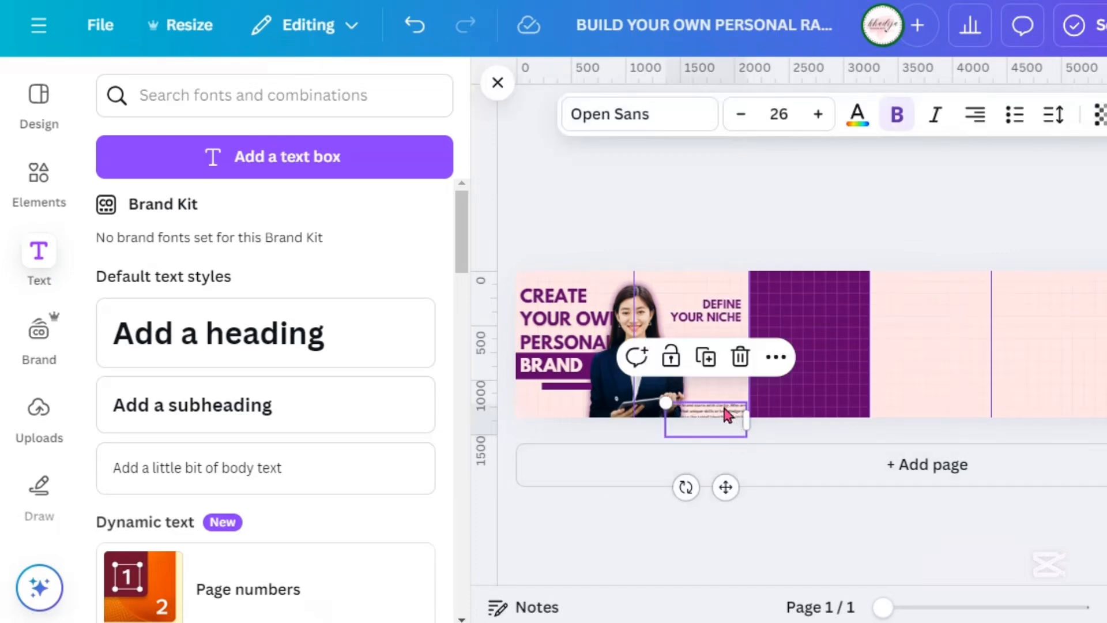
left_click_drag(723, 424, 717, 340)
left_click(659, 446)
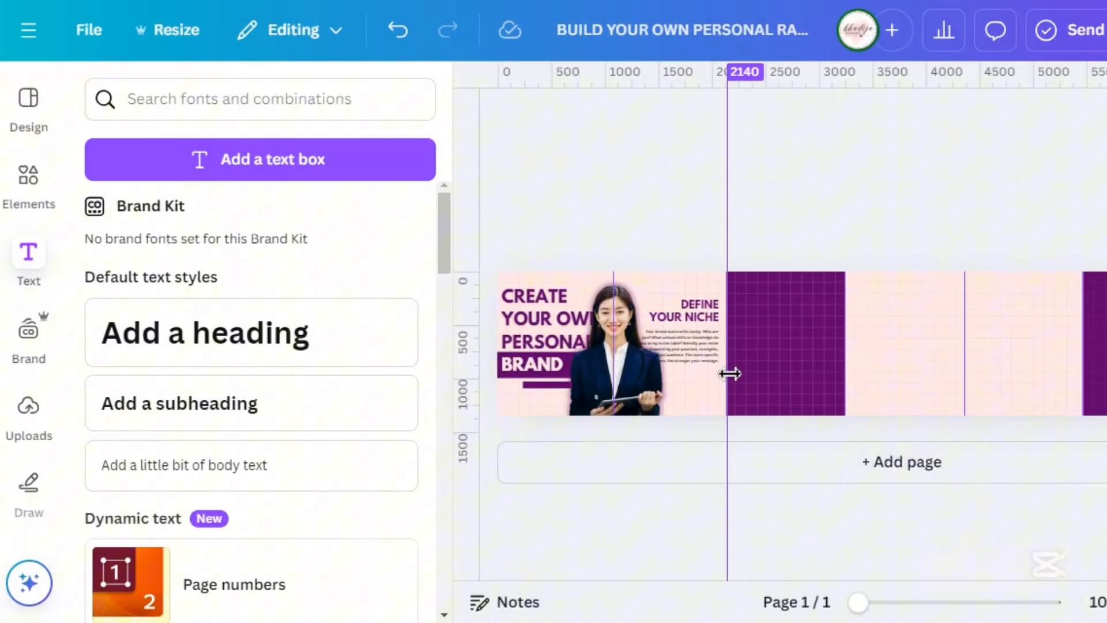
- Duplicate the DEFINE YOUR NICHE heading onto the purple third panel and colour the copy light pink
left_click(717, 312)
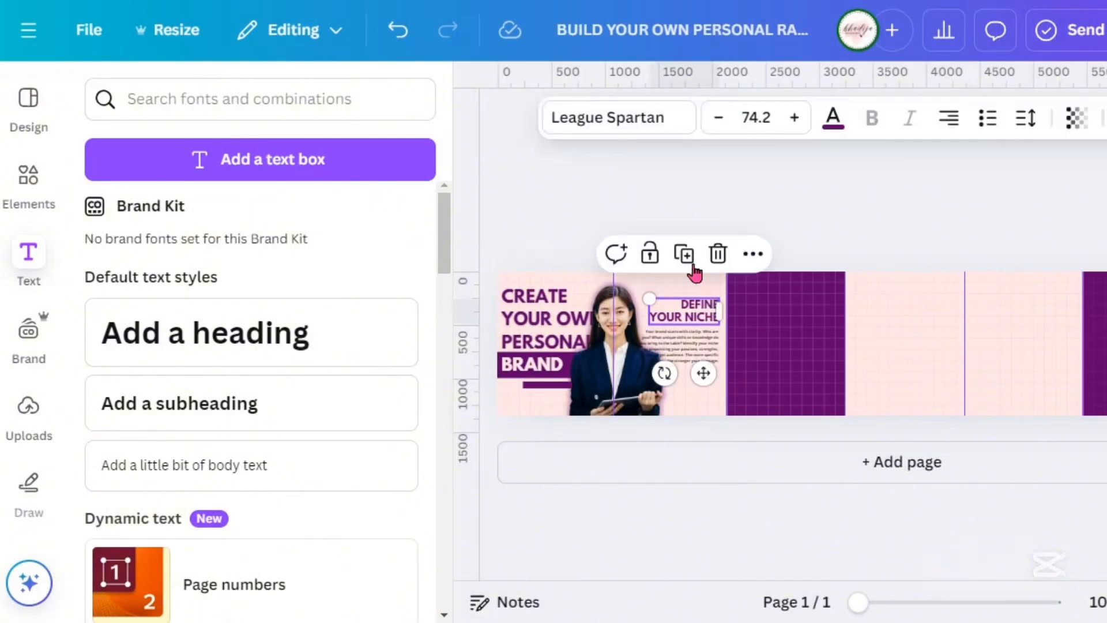
left_click_drag(698, 316, 807, 314)
double_click(801, 311)
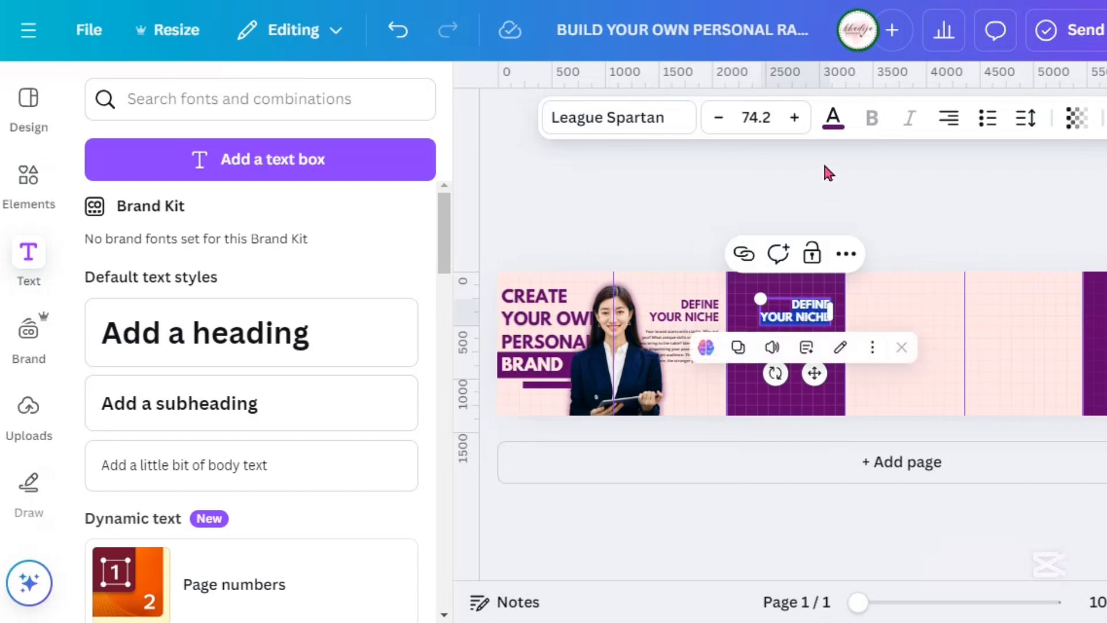
left_click(835, 118)
left_click(281, 261)
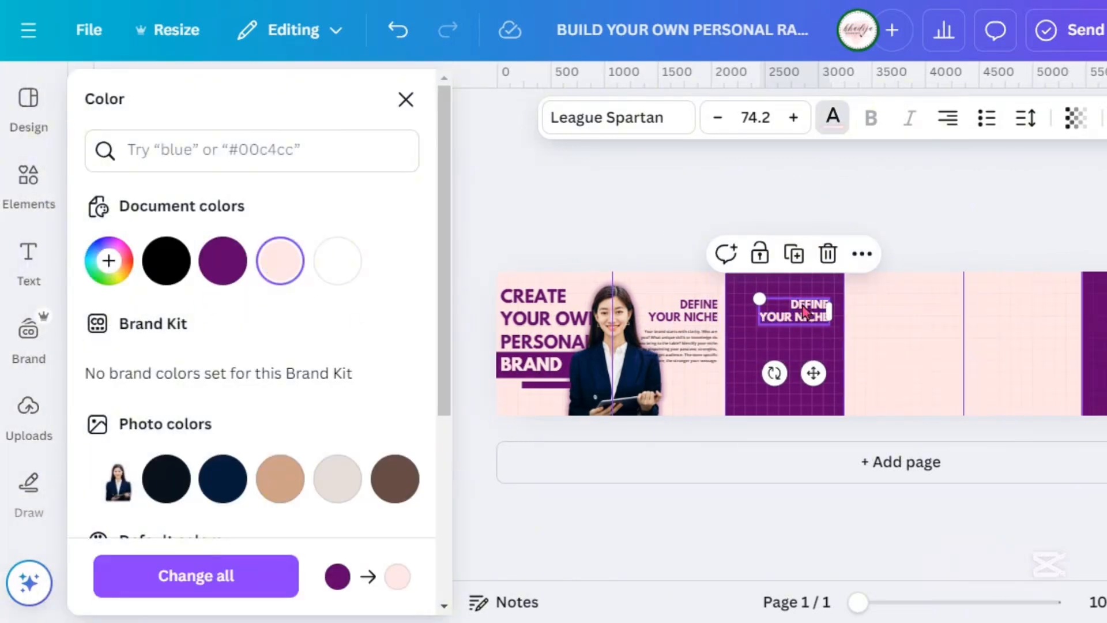
- Replace the copied heading's text with OPTIMIZE YOUR PROFILE and widen its box so it fits on two lines
type("OPTIMIZE YOUR PROFIL")
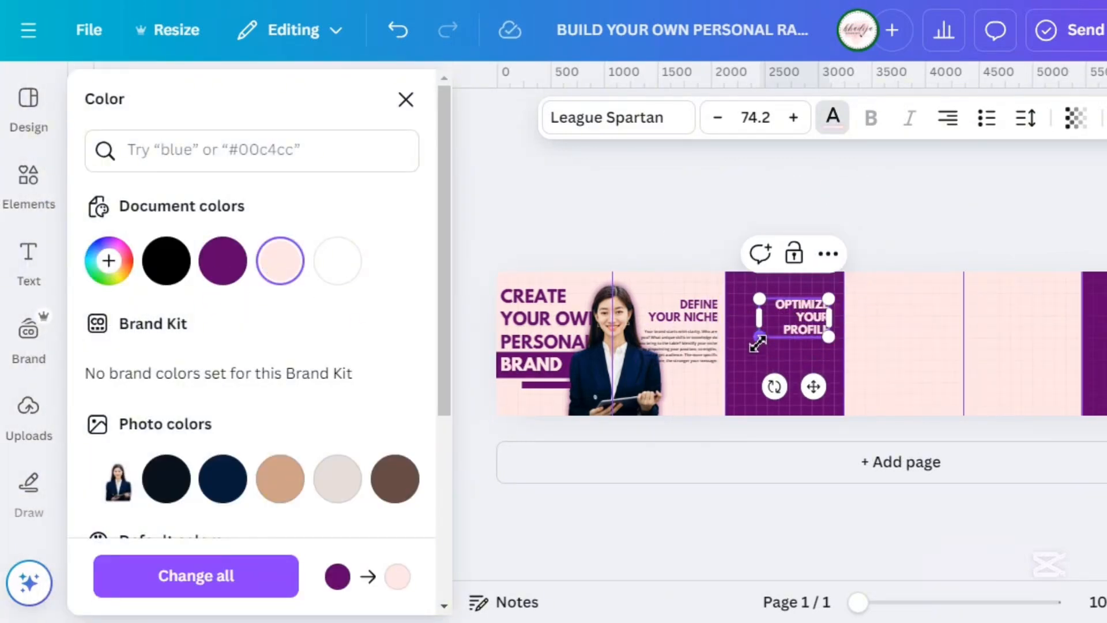
left_click_drag(758, 344, 735, 340)
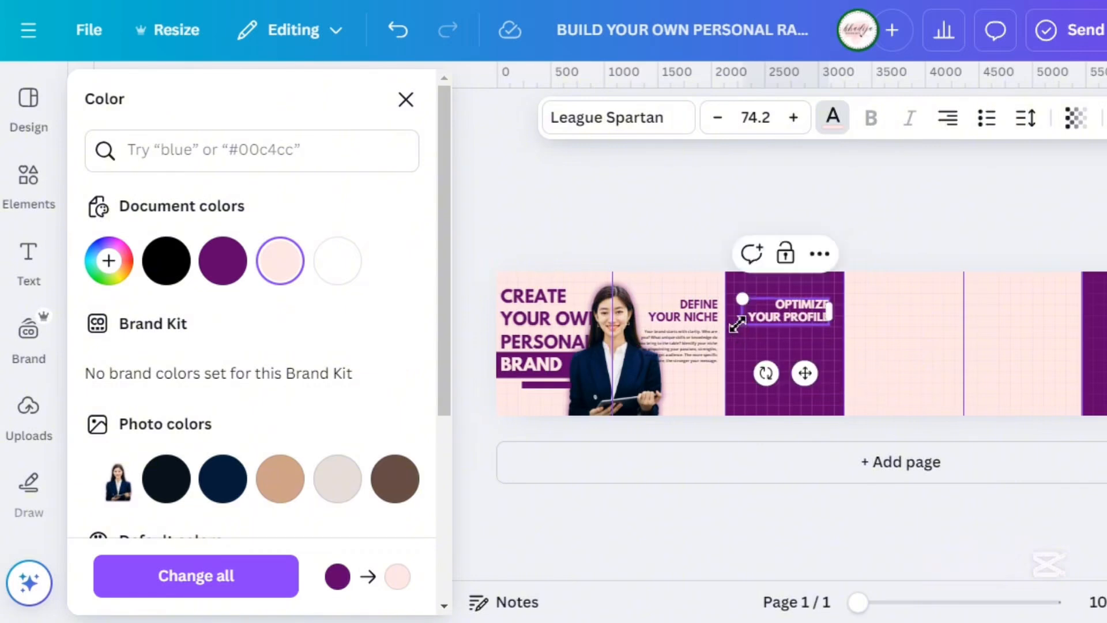
left_click(638, 221)
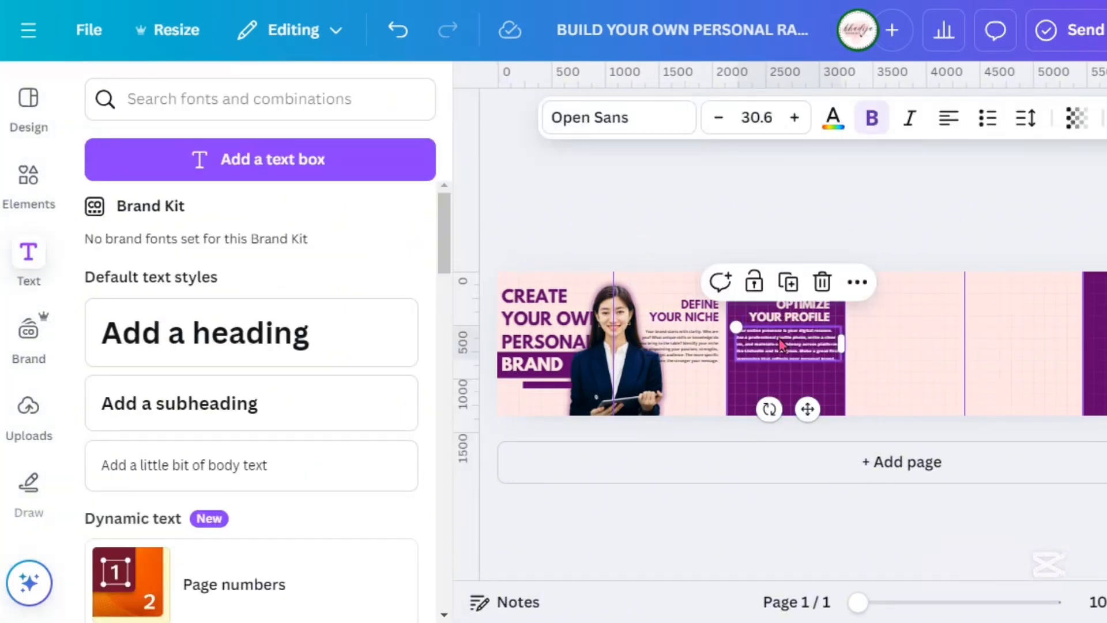
- Nudge the white body paragraph on the third panel up beneath the OPTIMIZE YOUR PROFILE heading
mouse_move(779, 339)
left_mouse_down()
mouse_move(910, 336)
mouse_move(779, 338)
left_mouse_up()
key("Up")
key("Up")
key("Up")
key("Up")
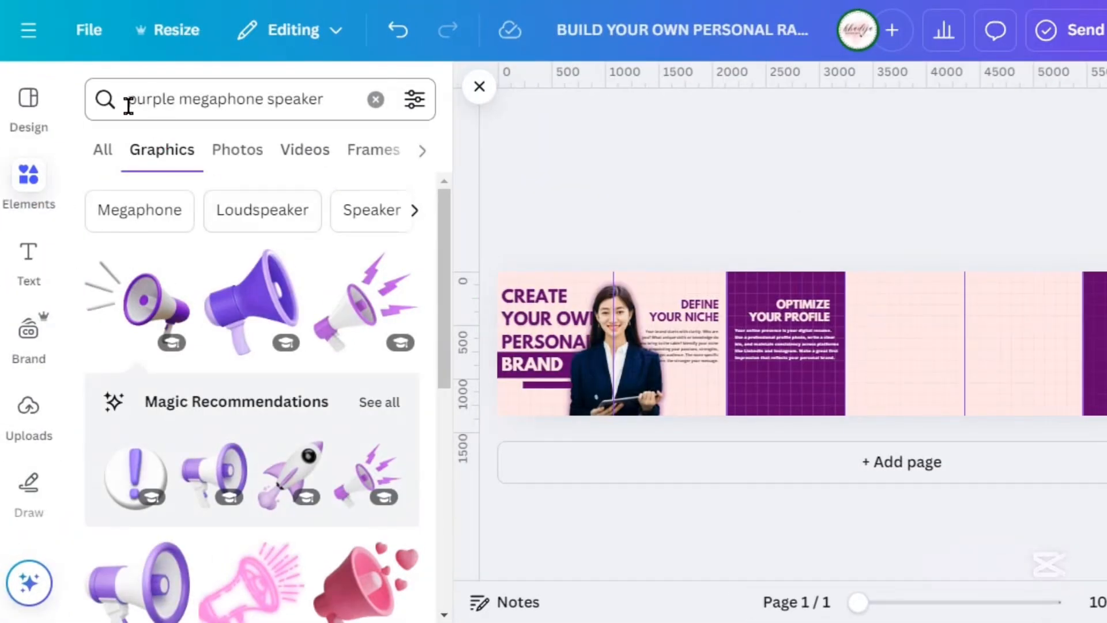
- Add the purple-and-white megaphone graphic with sound lines, flip it horizontally, and place it reduced in size at the bottom of the third panel
left_click_drag(128, 106, 322, 111)
left_click(185, 98)
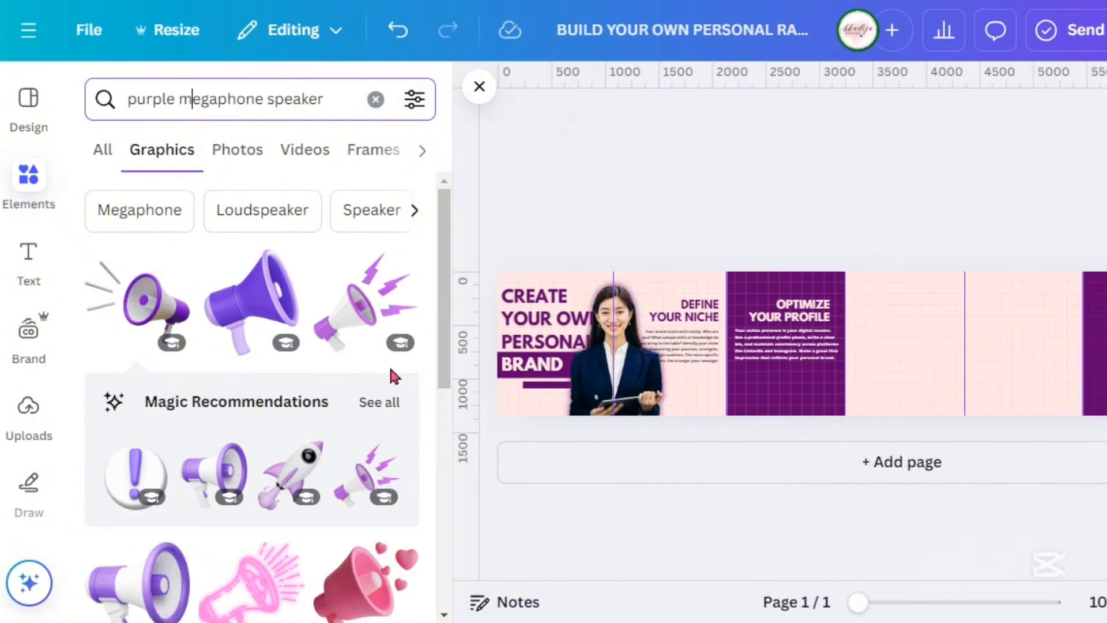
left_click(144, 303)
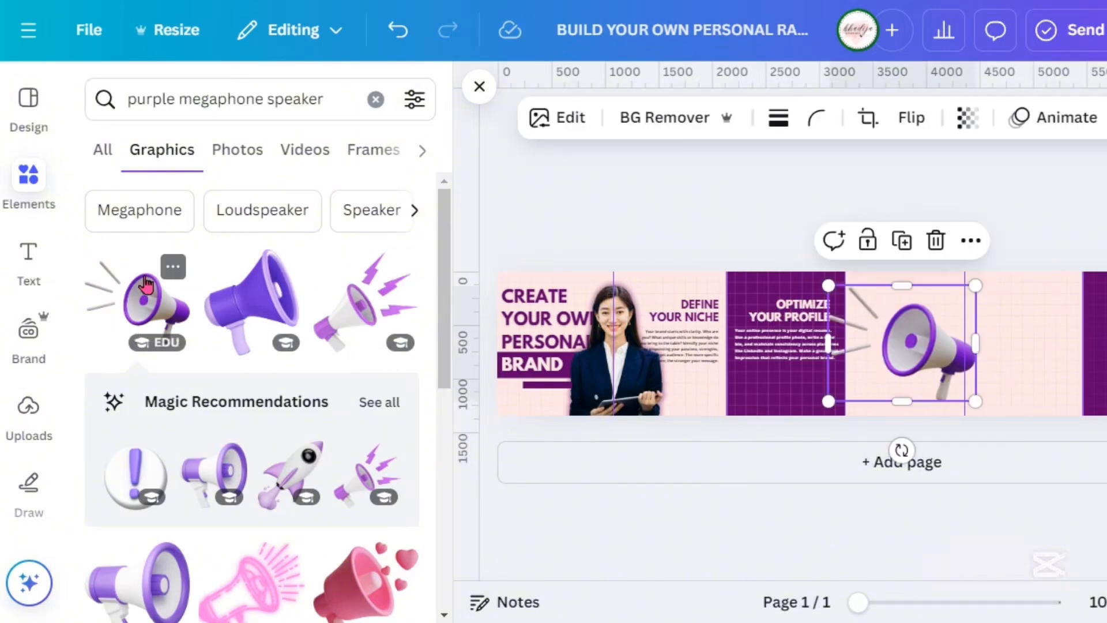
left_click(915, 134)
left_click(905, 173)
left_click_drag(829, 401, 805, 466)
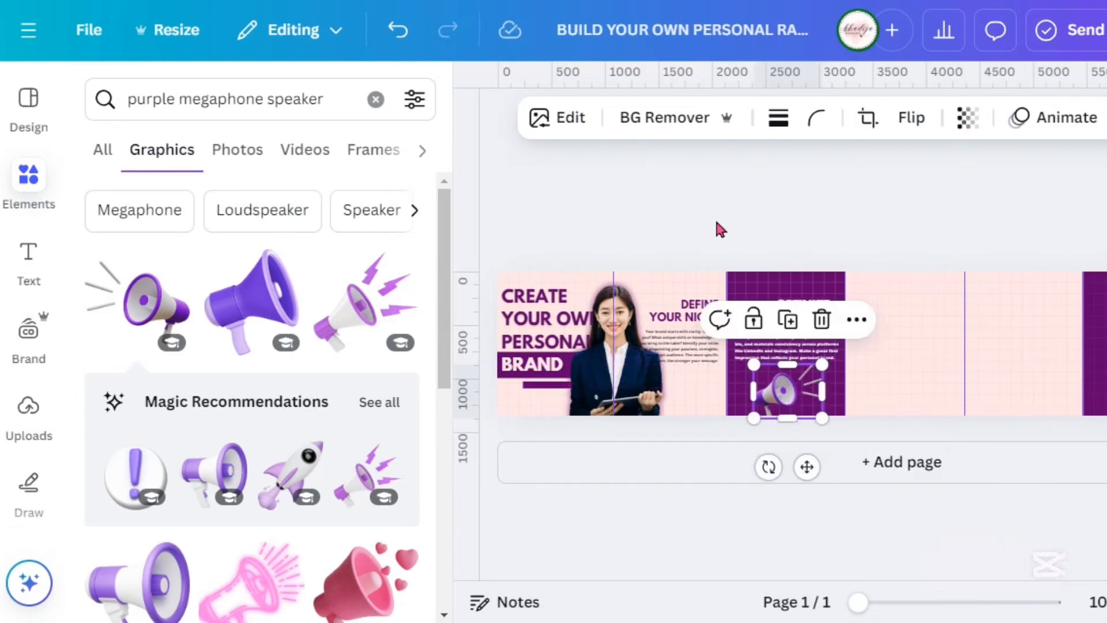
left_click(718, 232)
left_click(786, 397)
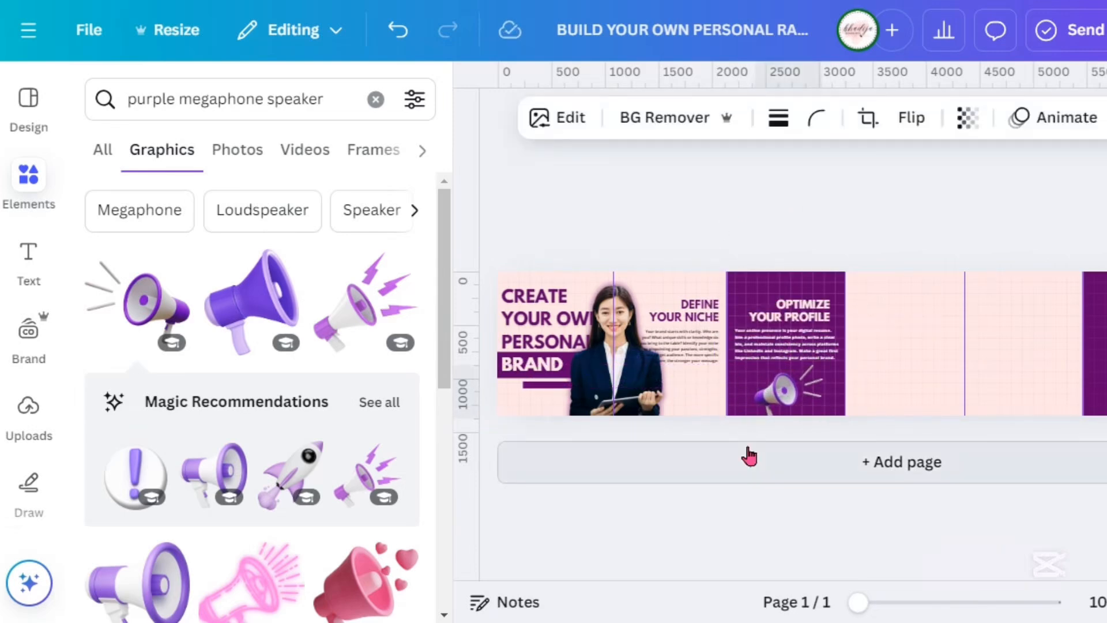
left_click(694, 194)
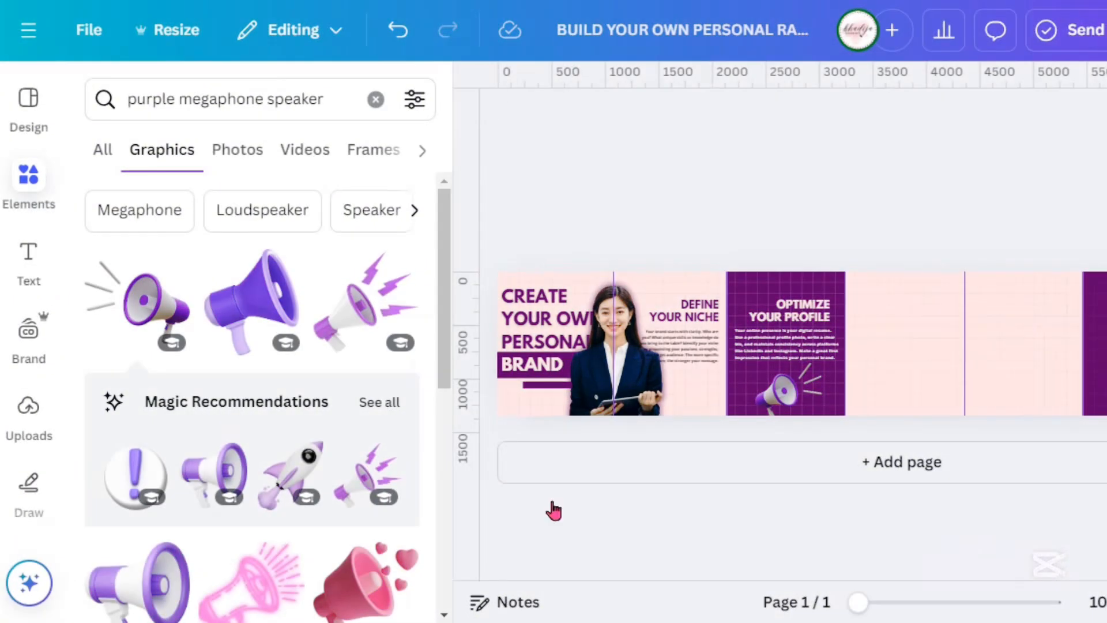
- Duplicate the OPTIMIZE YOUR PROFILE heading, change the copy's text to CREATE VALUE DRIVEN CONTENT, and move it to the pink fourth panel
left_click(803, 320)
left_click(786, 257)
double_click(797, 316)
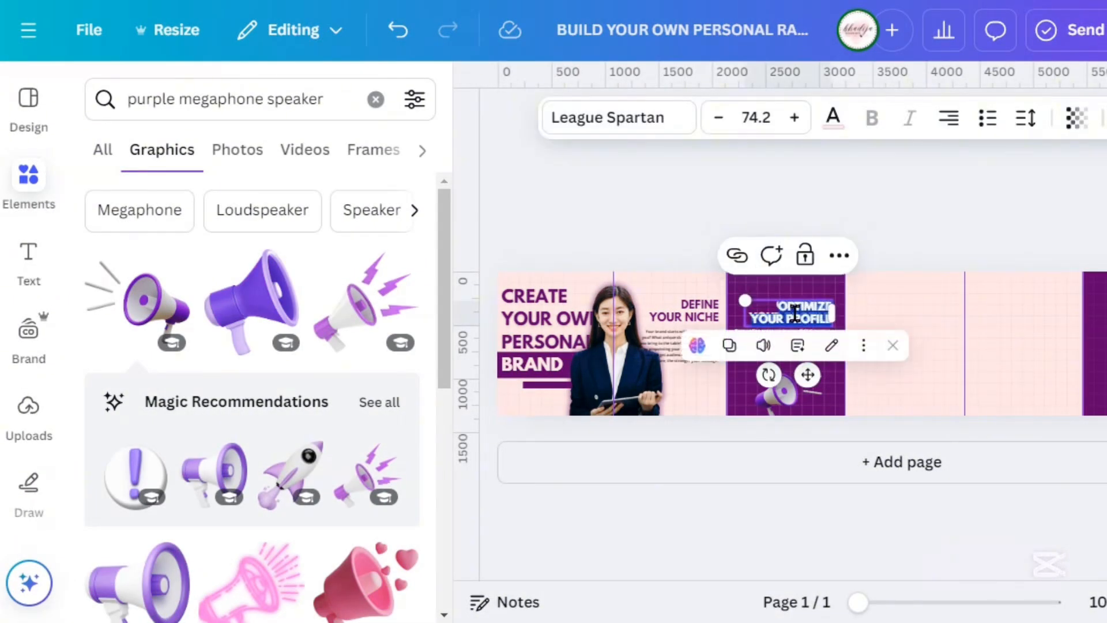
type("CREATE VALUE")
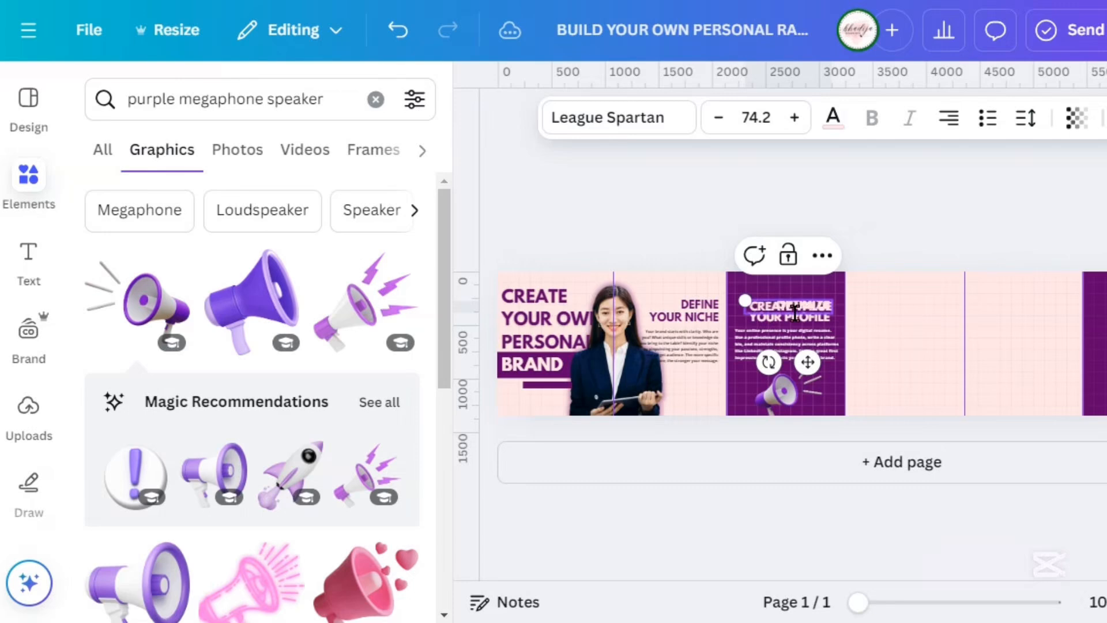
type(" DRIVEN CONTENT")
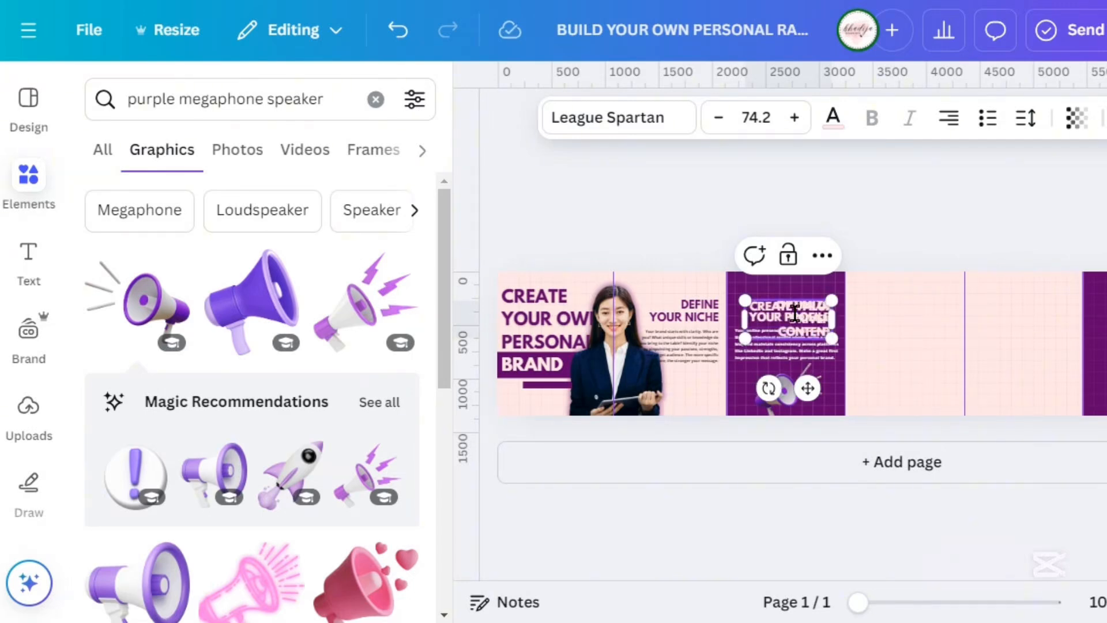
left_click_drag(810, 382, 929, 382)
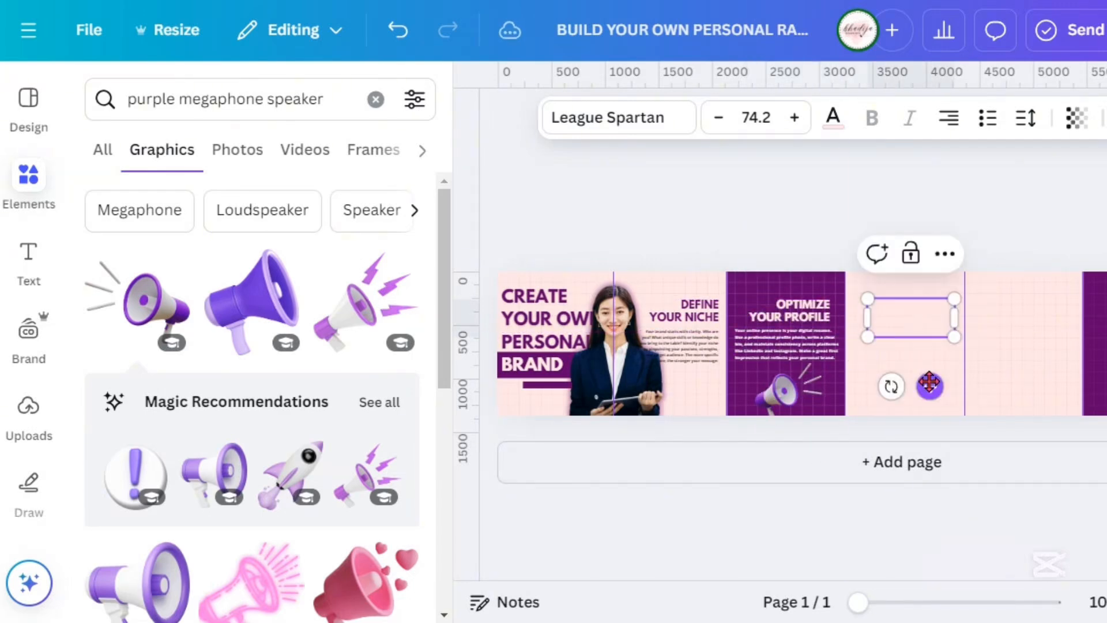
- Recolor the CREATE VALUE DRIVEN CONTENT heading to purple #61006a and widen its box so the text fits on two lines
left_click(830, 127)
double_click(919, 318)
left_click(223, 261)
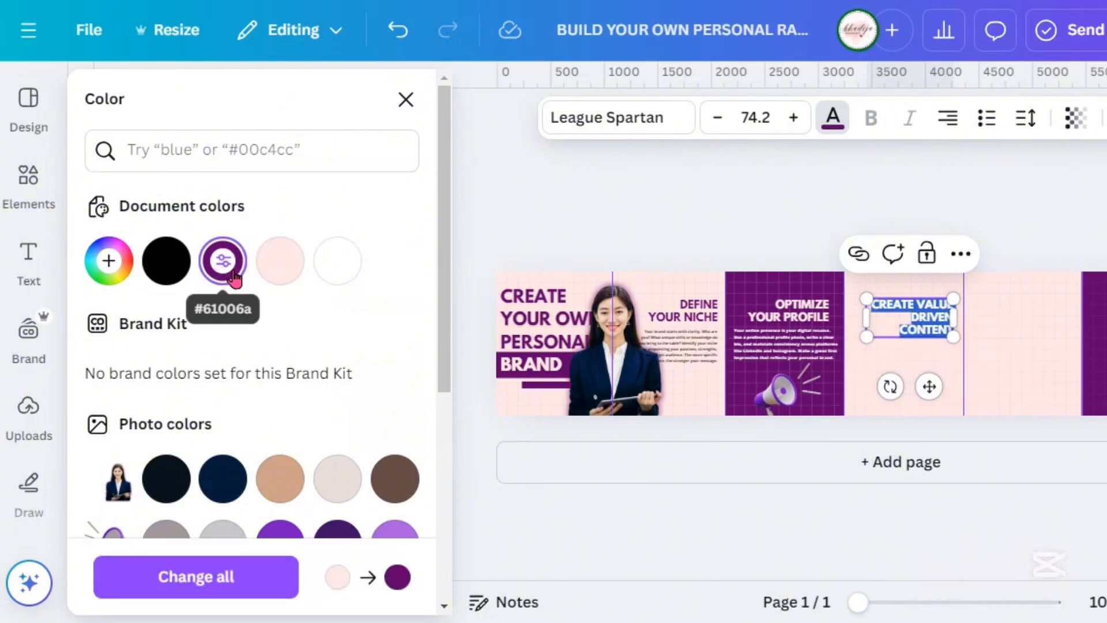
left_click(935, 304)
left_click_drag(867, 325, 921, 316)
- Place the "Content is your tool to connect and inspire" body paragraph beneath the CREATE VALUE DRIVEN CONTENT heading
left_click(746, 234)
left_click(690, 235)
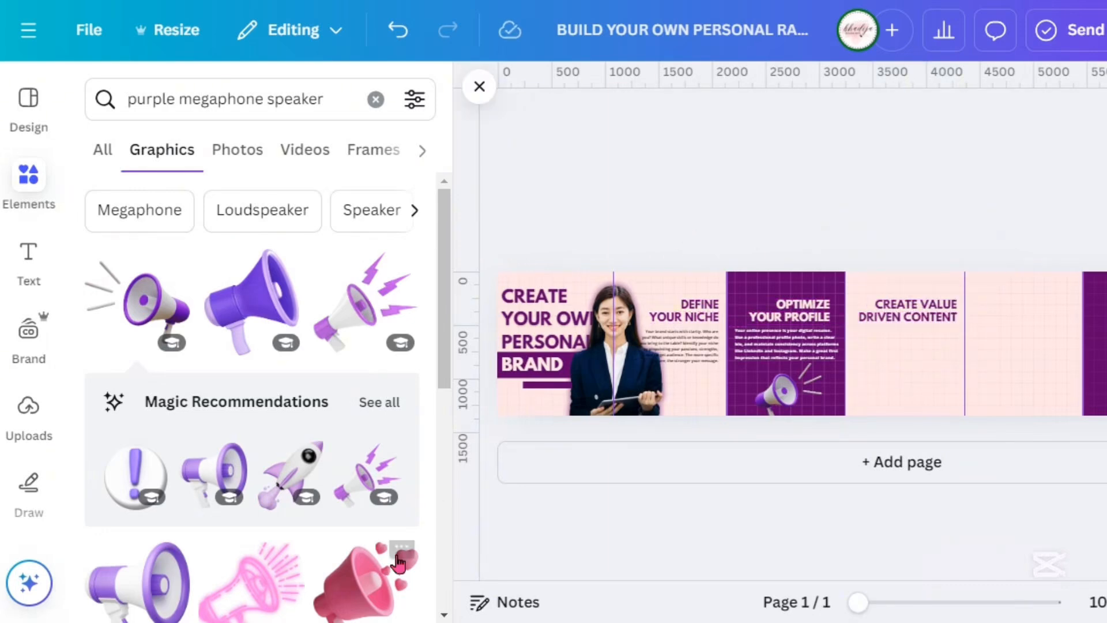
left_click(1038, 346)
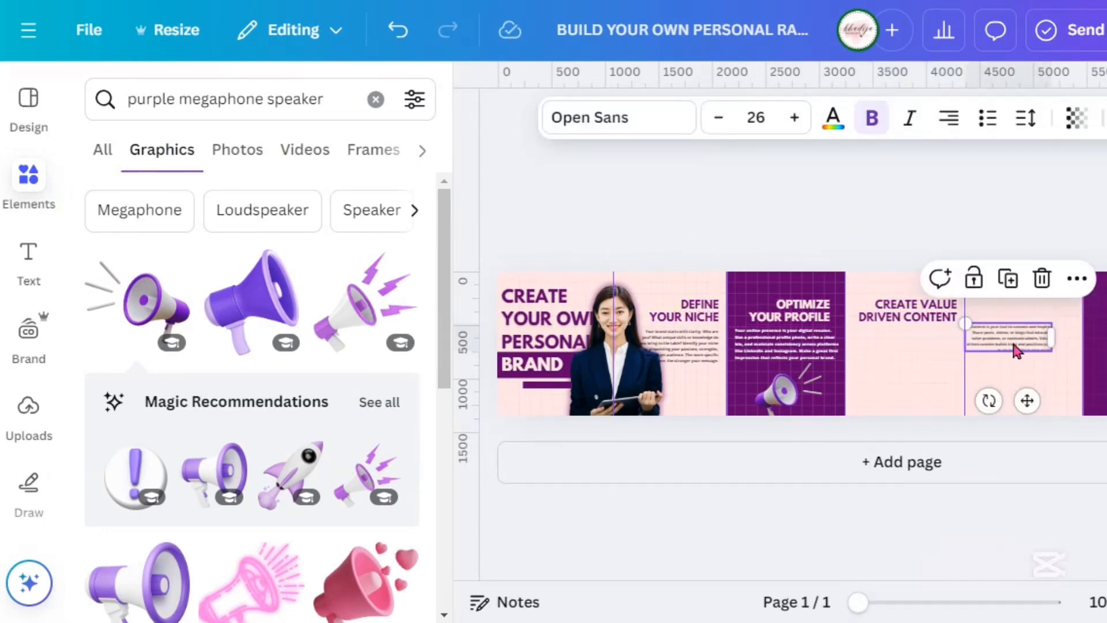
left_click_drag(1016, 350, 920, 349)
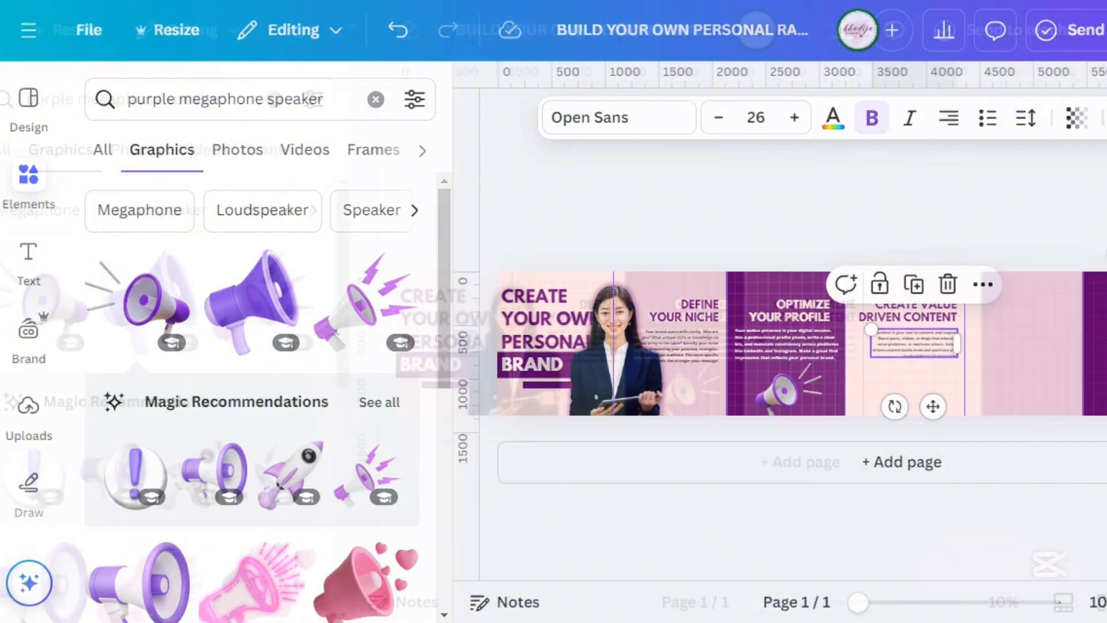
- Duplicate the CREATE VALUE DRIVEN CONTENT heading, change the copy's text to ENGAGE AUTHENTICALLY, and move it to the pink fifth panel
left_click(907, 316)
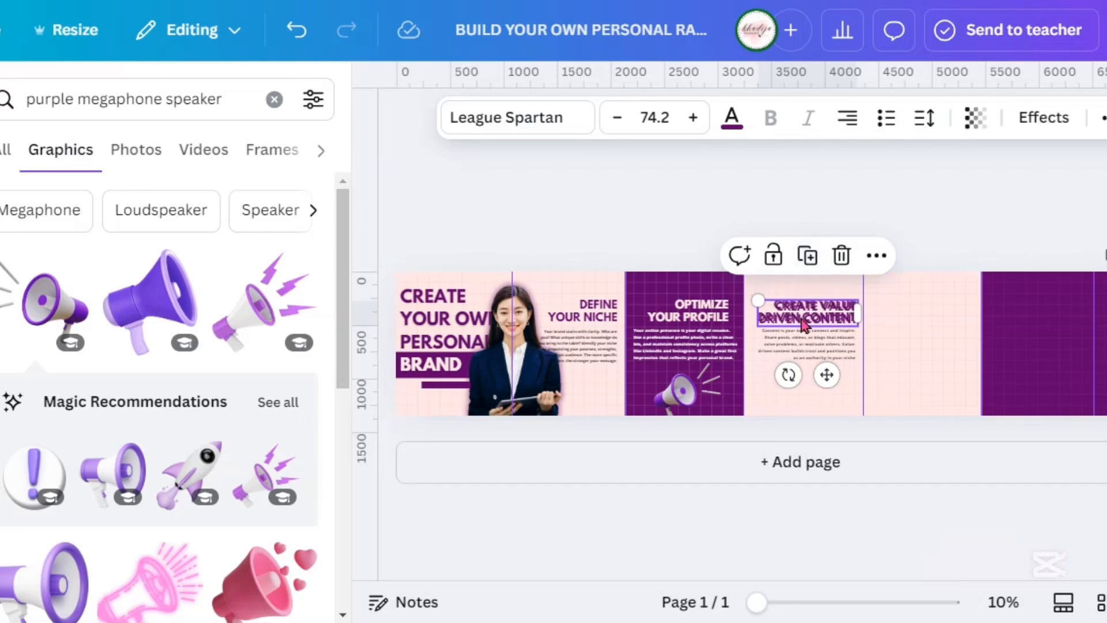
left_click(804, 258)
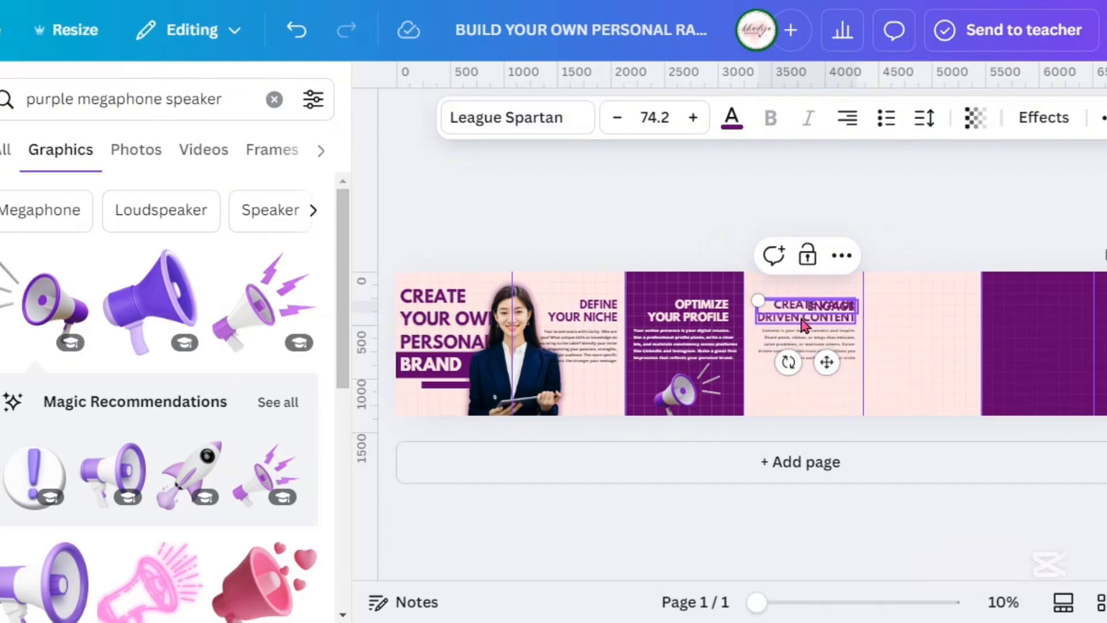
type("NTICALLY")
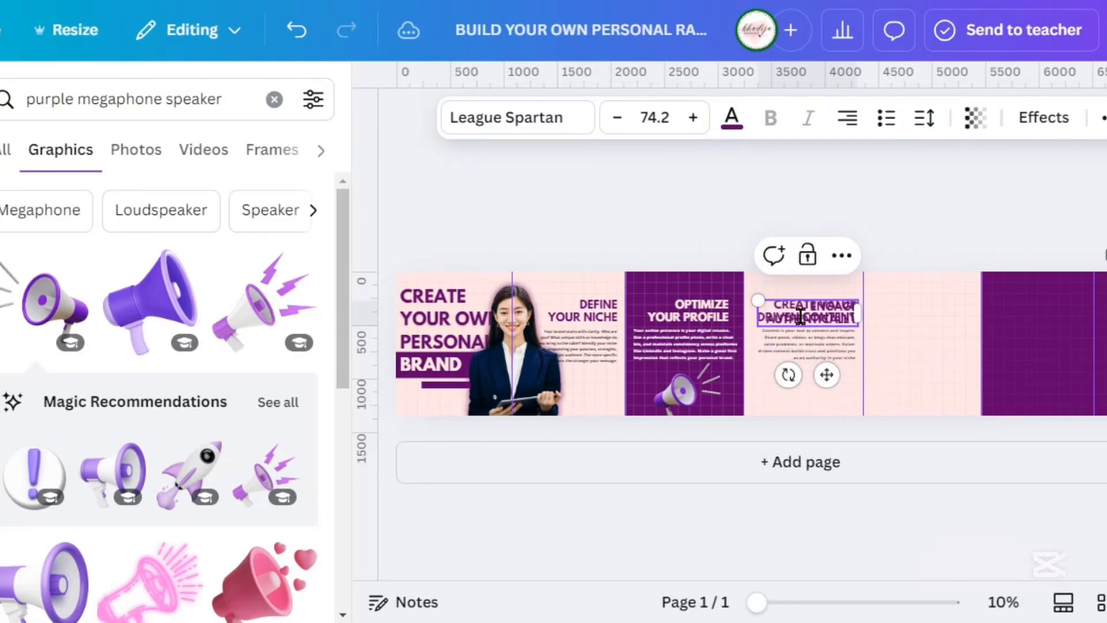
left_click(823, 358)
left_click(792, 324)
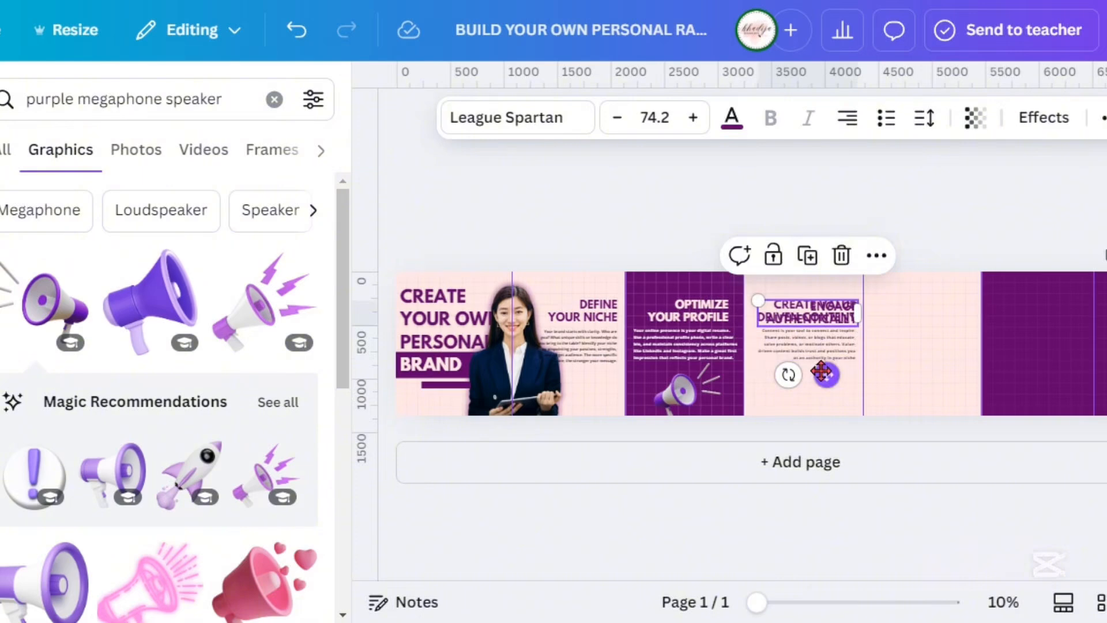
left_click_drag(825, 373, 938, 375)
left_click(711, 208)
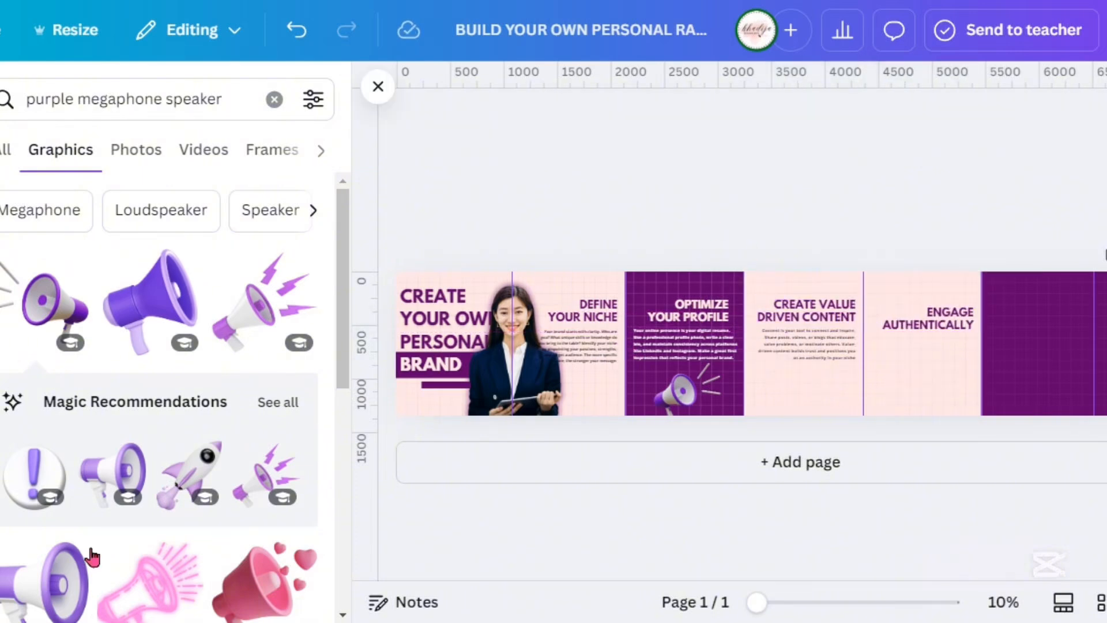
- Paste the "Don't just post—connect" body paragraph and position it beneath the ENGAGE AUTHENTICALLY heading
key("ctrl+v")
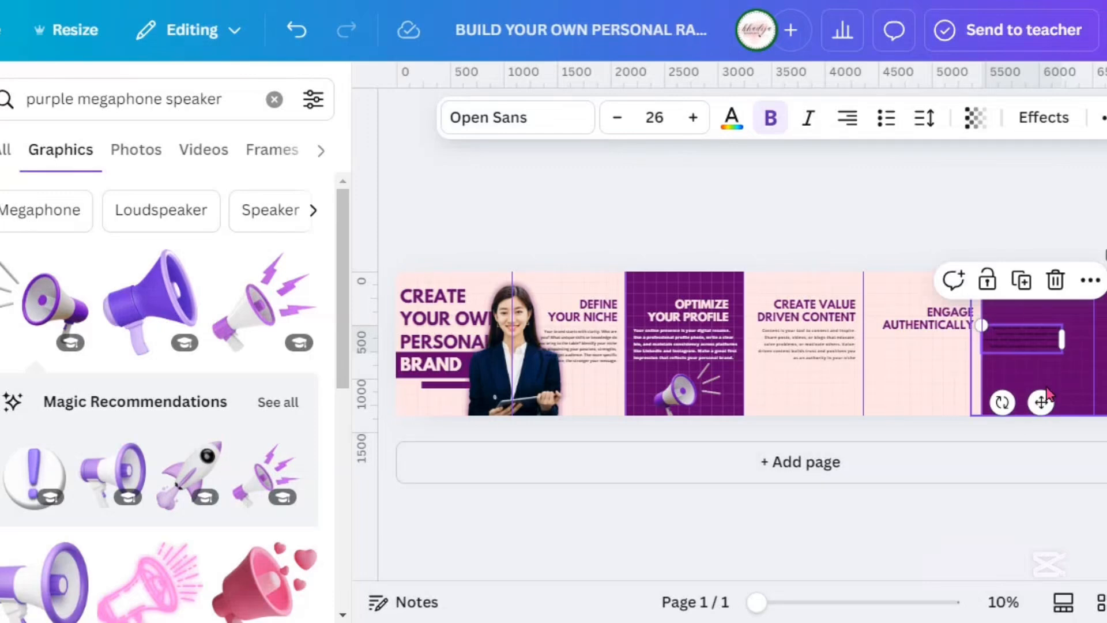
left_click_drag(1035, 405, 948, 415)
left_click(761, 217)
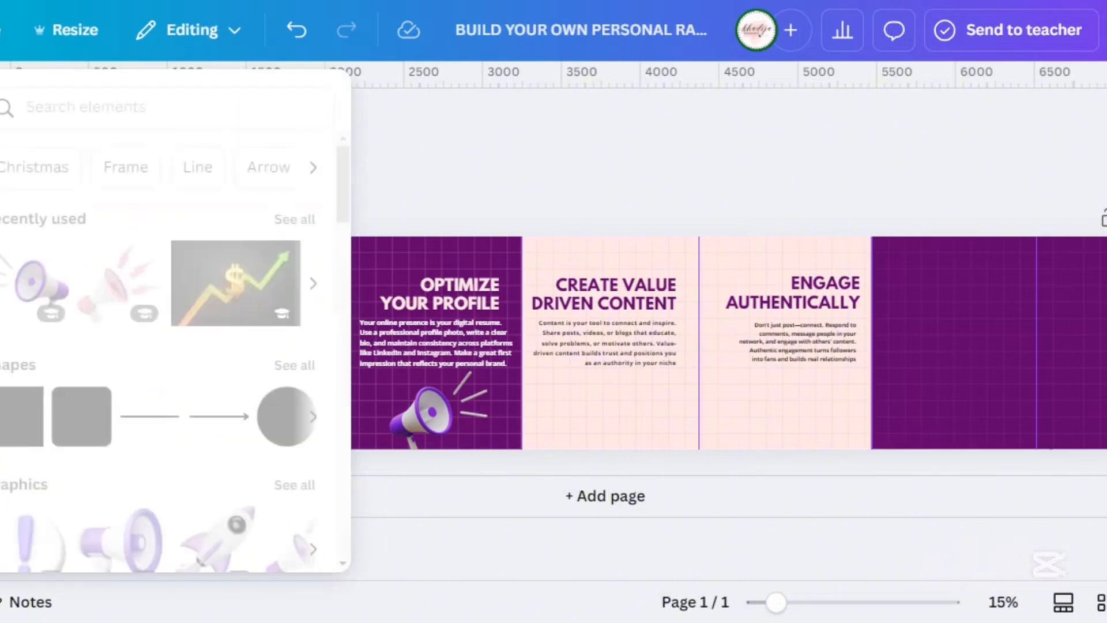
- Search the element photos for "purple hour glass" and add the purple alarm clock photo to the carousel
left_click(38, 180)
left_click(177, 100)
type("purple")
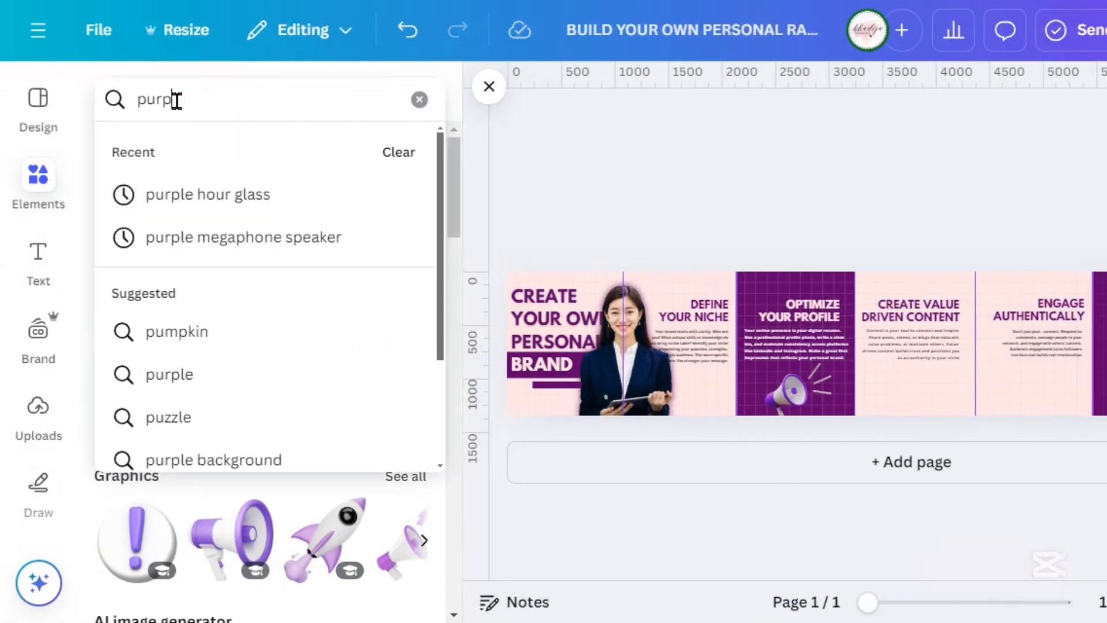
type(" hour glass")
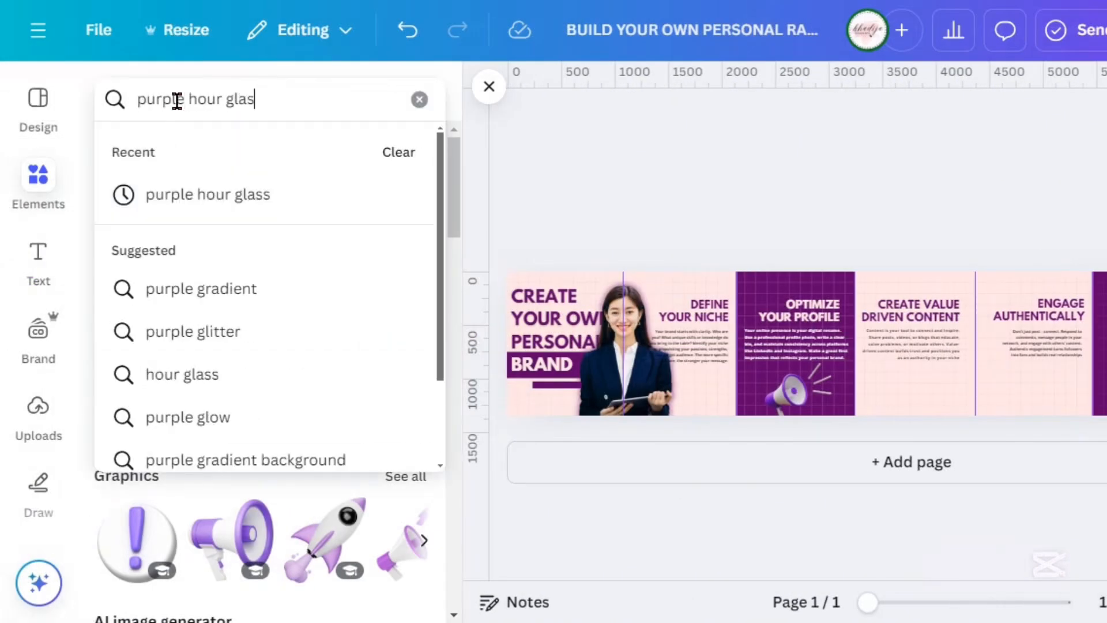
key("Return")
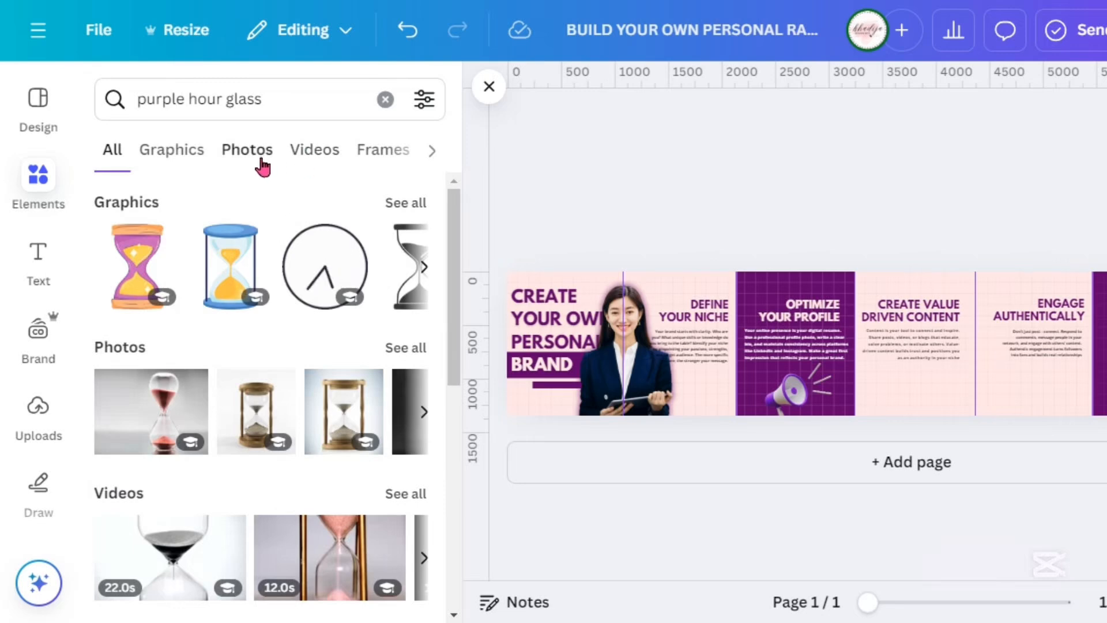
left_click(246, 151)
left_click_drag(452, 260, 447, 515)
left_click_drag(449, 474, 448, 527)
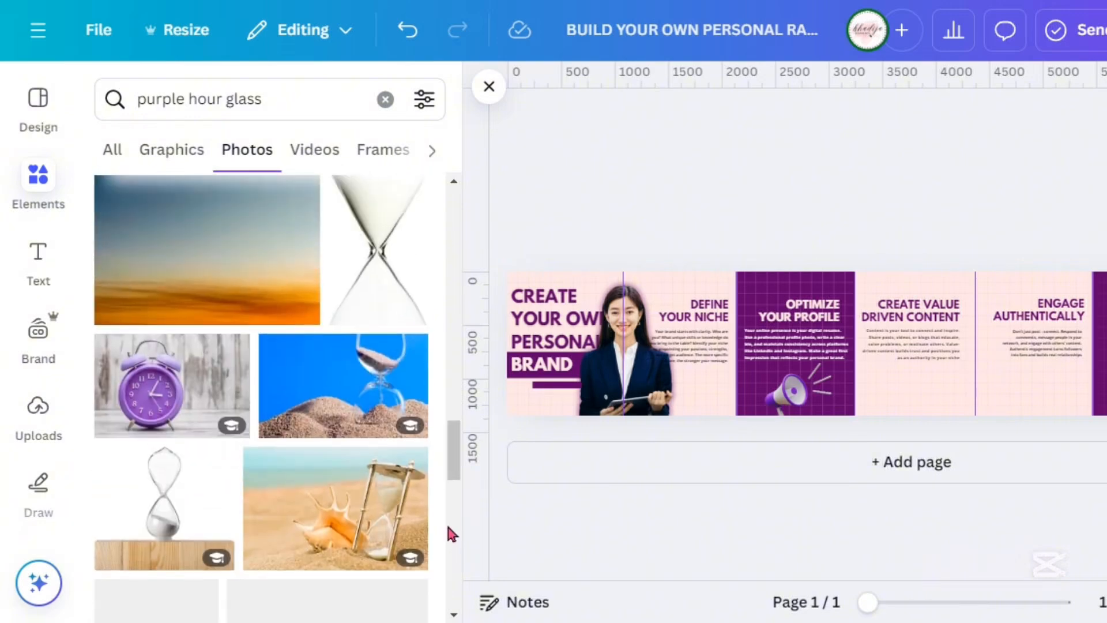
left_click(172, 385)
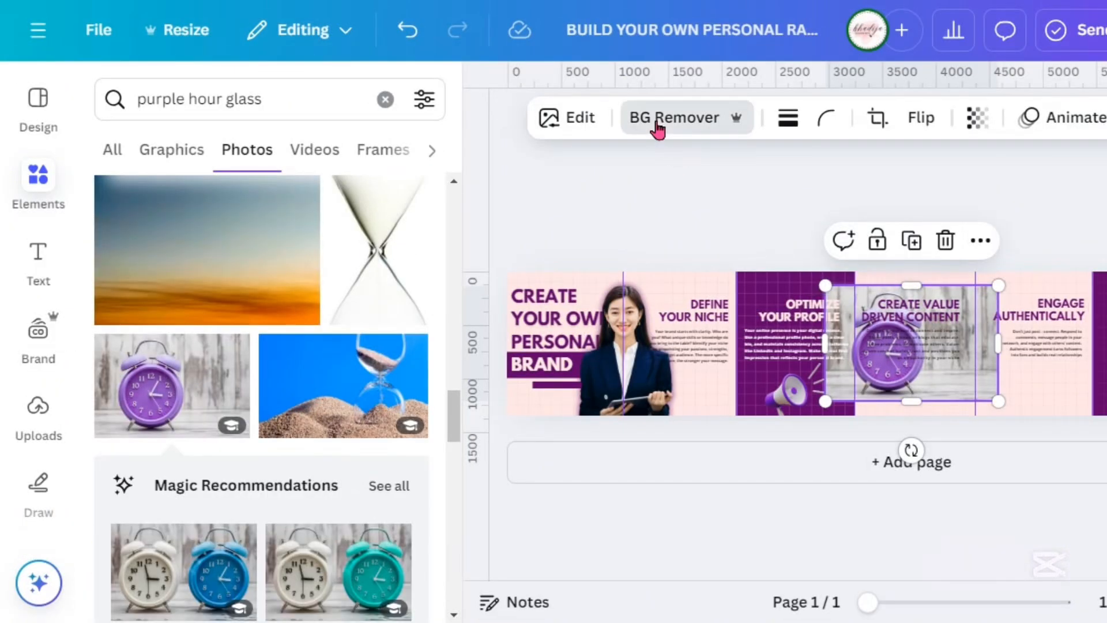
- Remove the alarm clock photo's background, then shrink it and place it low across the boundary between the fourth and fifth panels
left_click(657, 120)
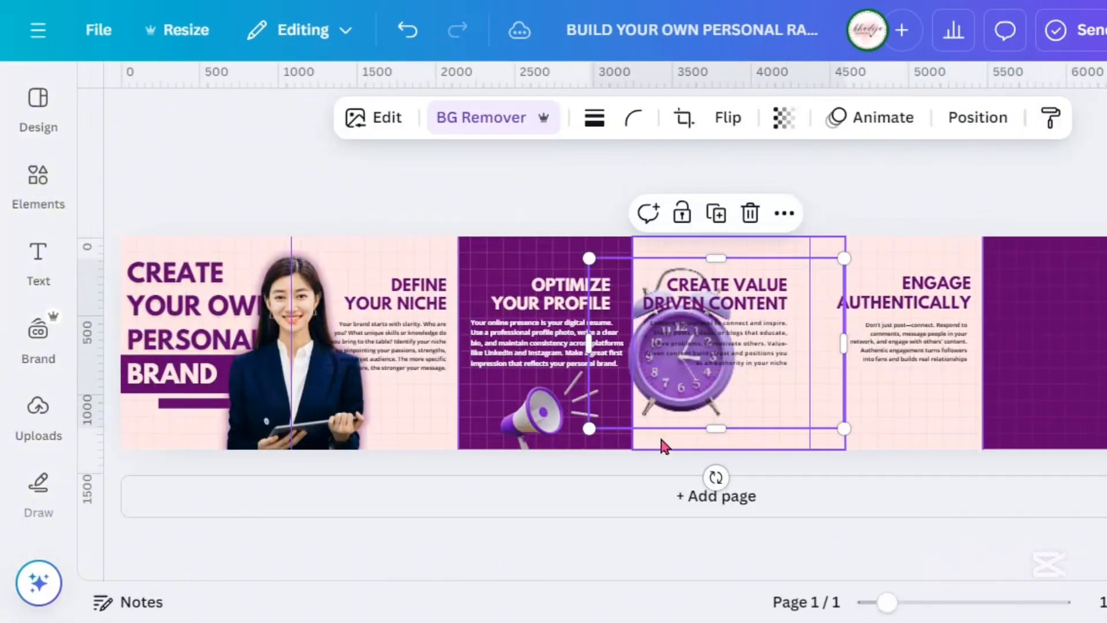
left_click_drag(589, 428, 779, 417)
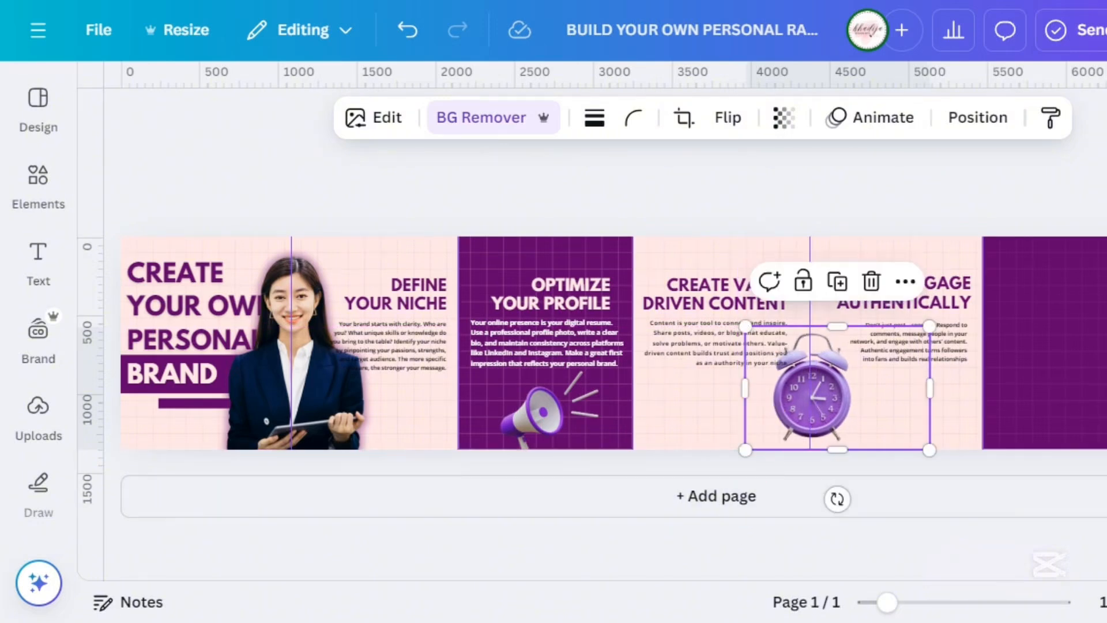
key("Escape")
- Search the element graphics for "circle shadow" and add the flat, blurred oval shadow
left_click(38, 185)
left_click_drag(276, 95, 178, 119)
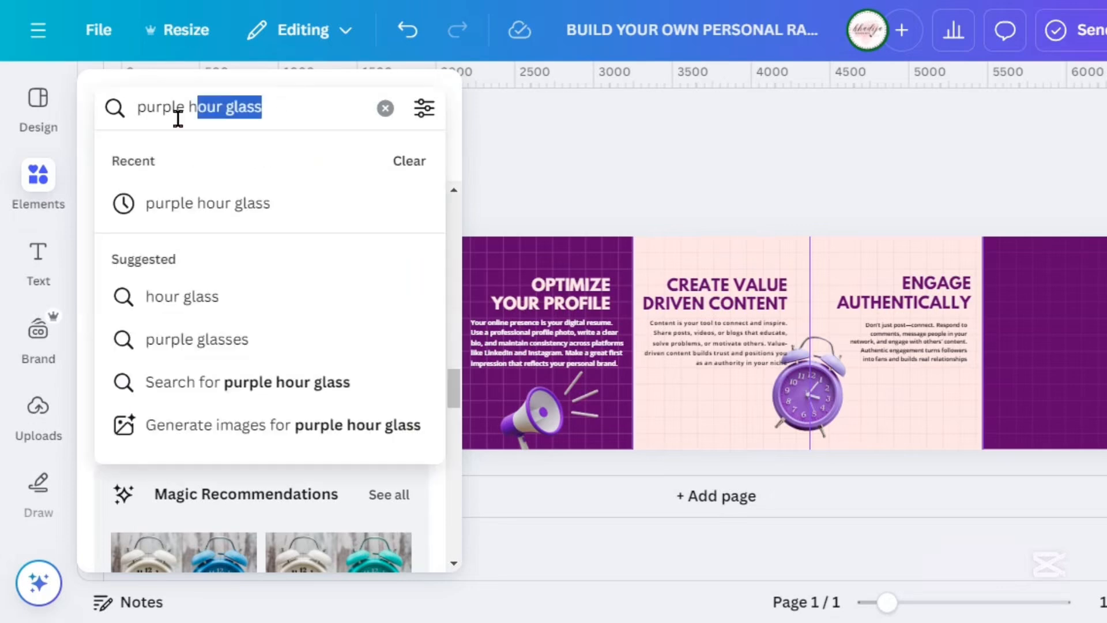
type("circle shadow")
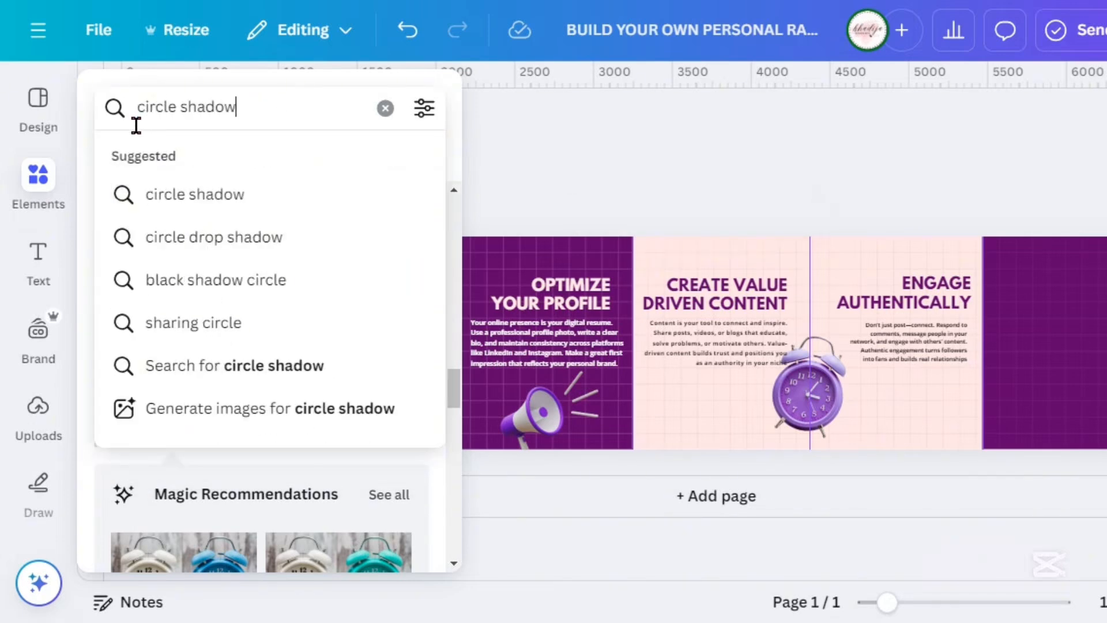
key("Return")
left_click(167, 159)
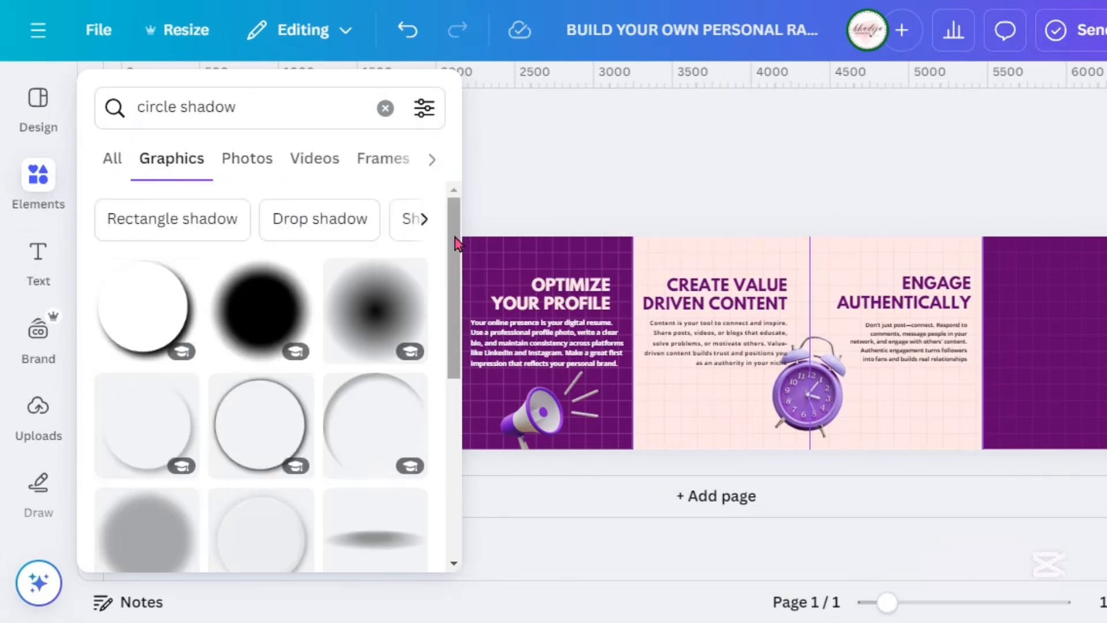
scroll(437, 385, "down", 3)
left_click(376, 250)
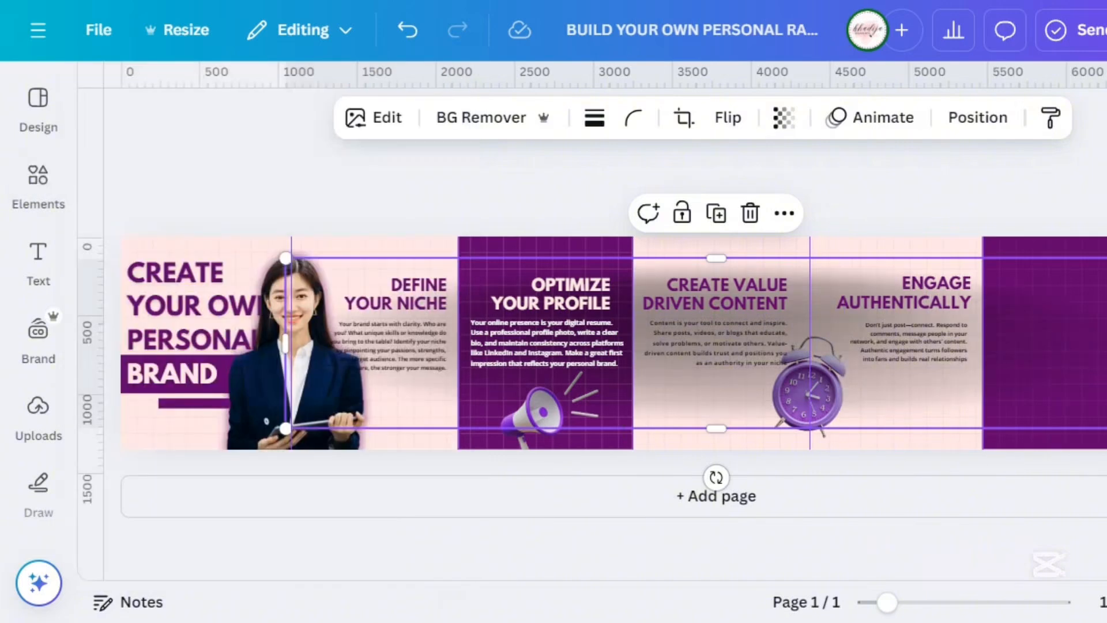
- Shrink the oval shadow, position it under the alarm clock's feet, and adjust its transparency
left_click_drag(1106, 427, 327, 378)
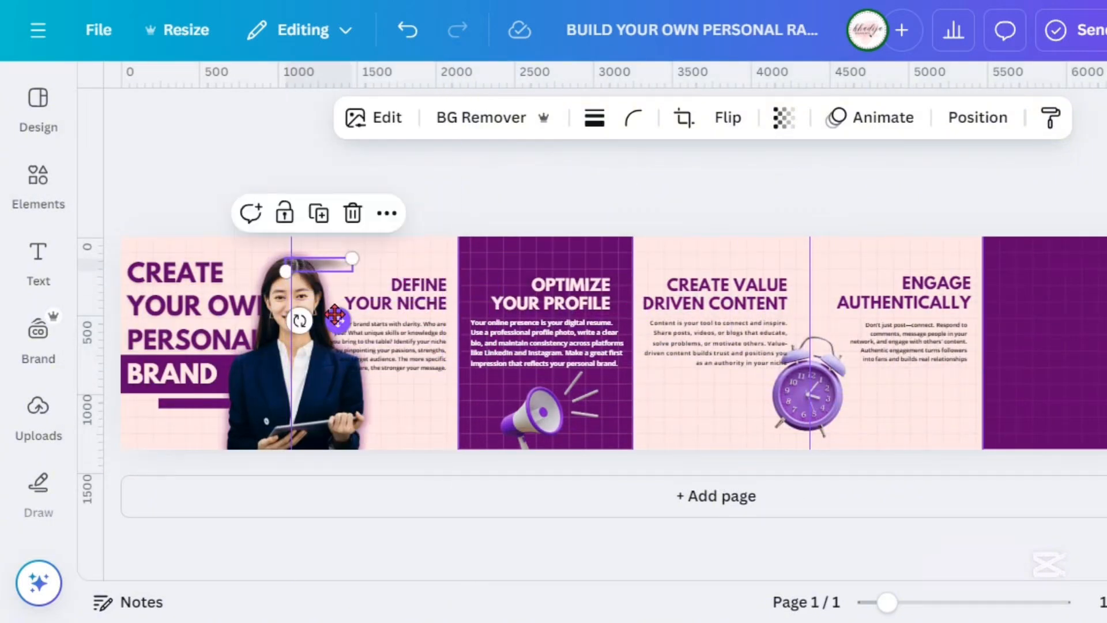
left_click_drag(338, 320, 789, 506)
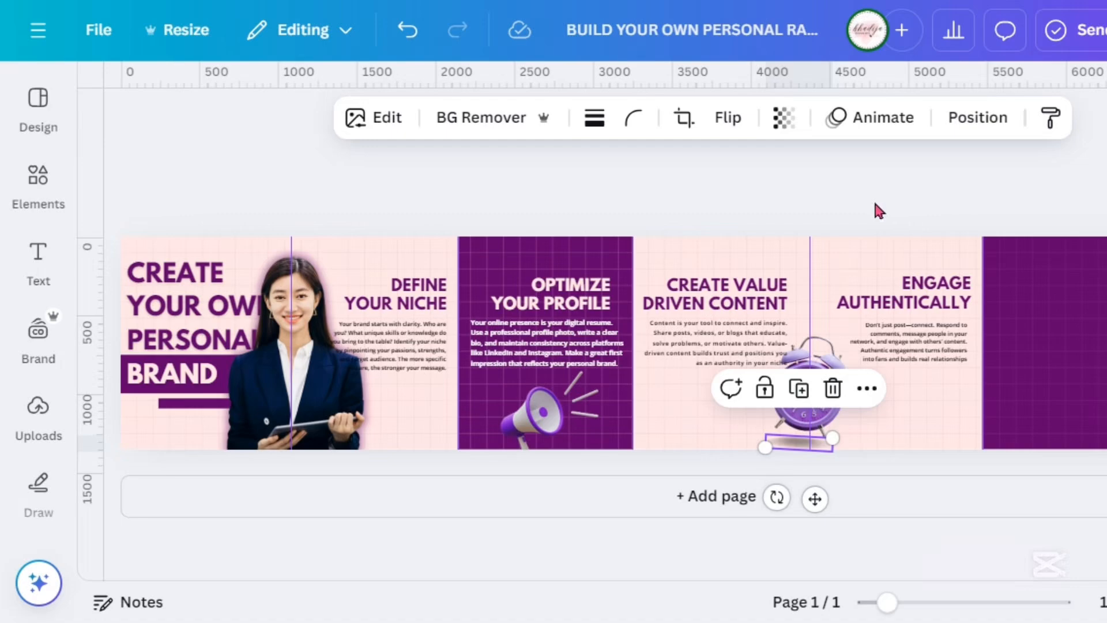
left_click(783, 118)
left_click(753, 206)
left_click(472, 169)
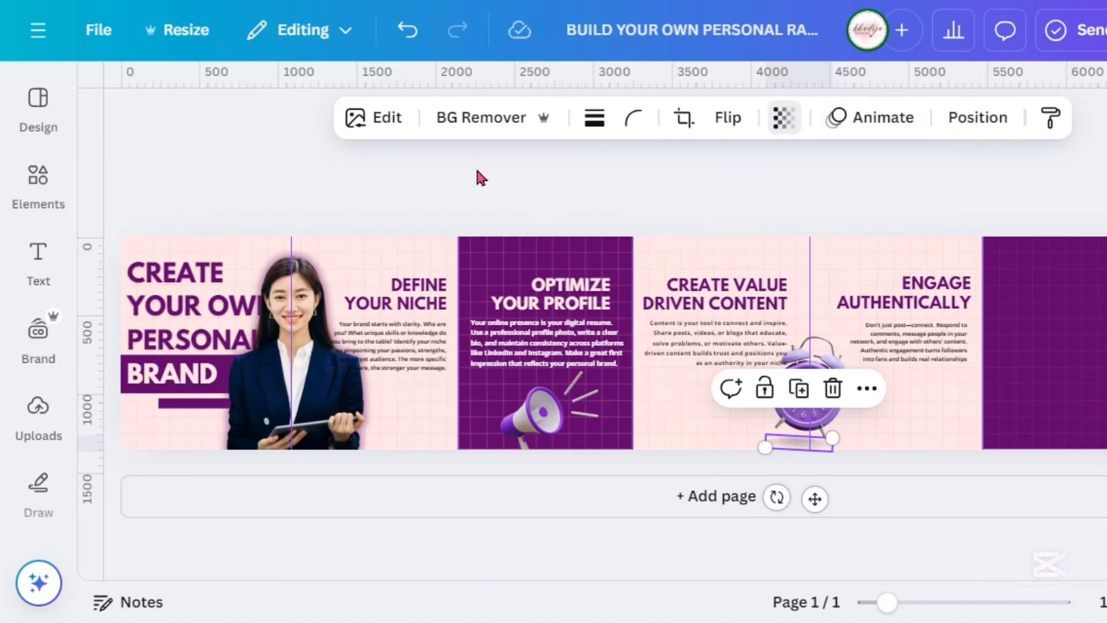
left_click(473, 168)
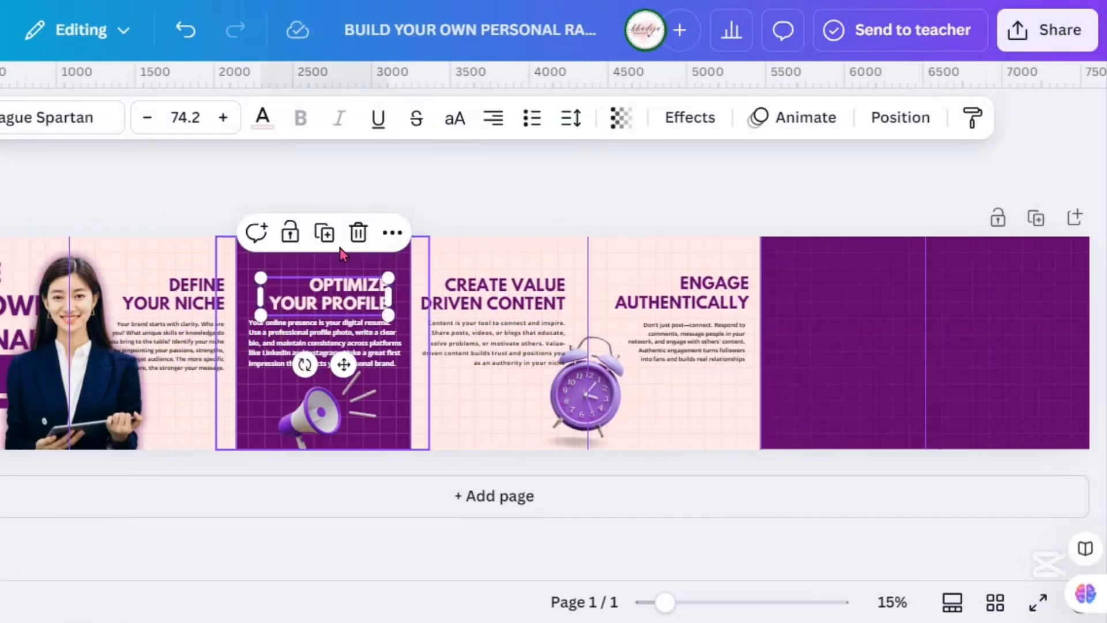
- Duplicate the OPTIMIZE YOUR PROFILE heading onto the purple sixth panel and change the copy's text to SHOWCASE YOUR WIN
left_click(324, 230)
left_click_drag(332, 294, 847, 285)
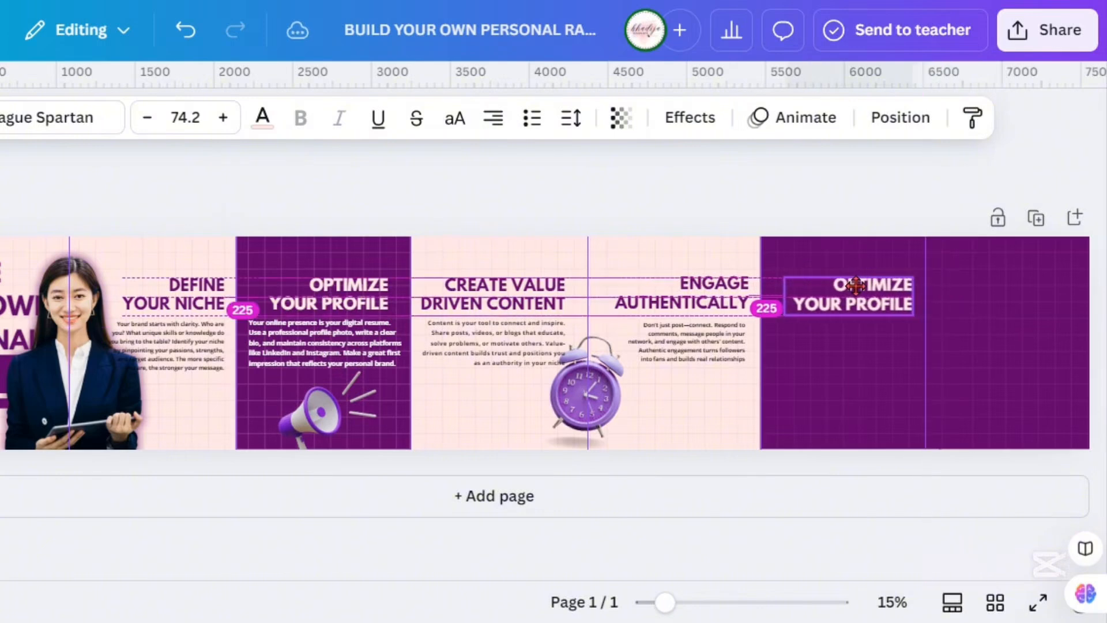
double_click(848, 289)
type("SHOW")
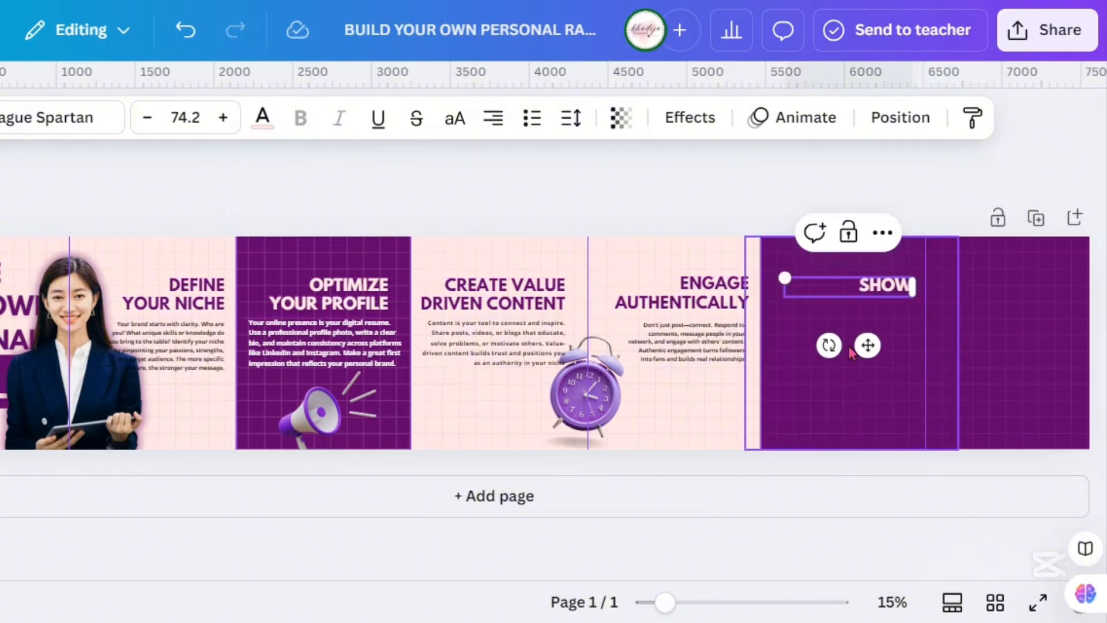
type("CASE")
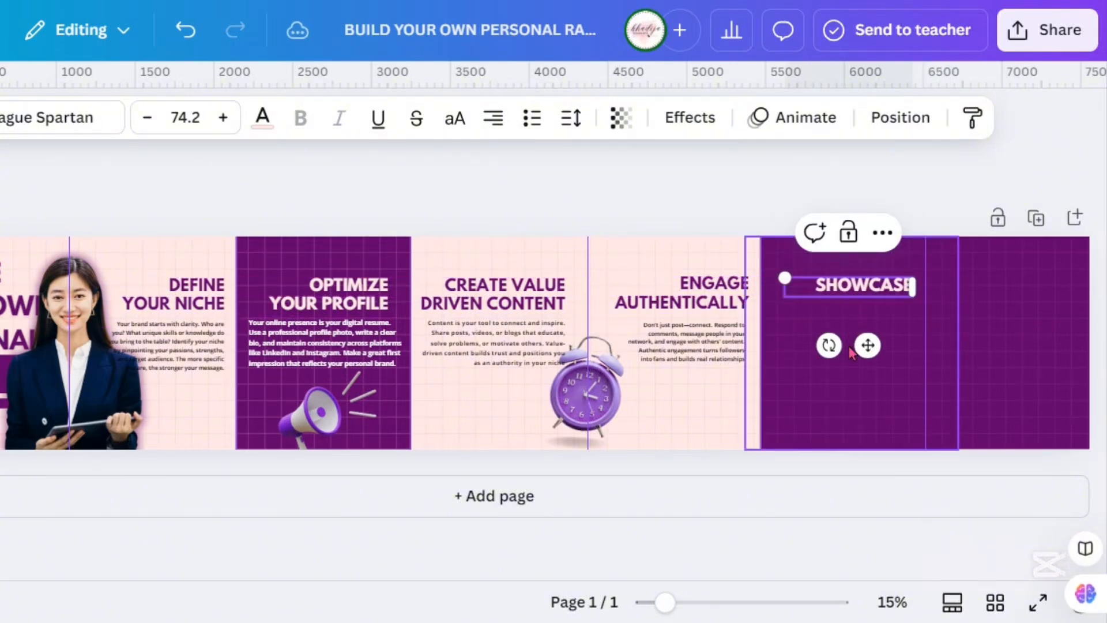
type(" YOU")
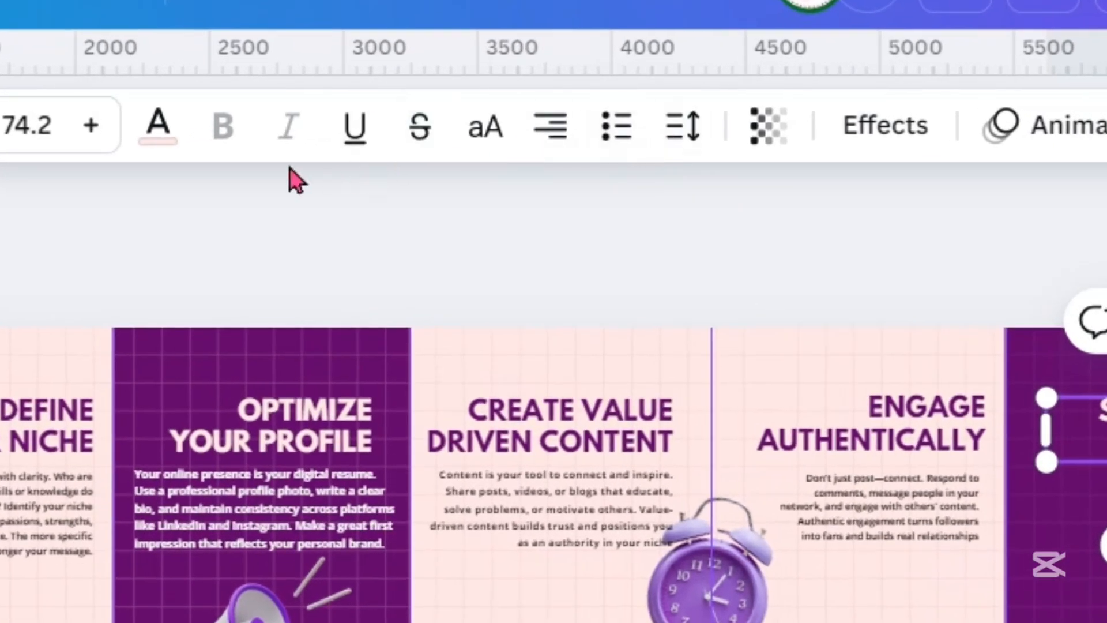
- Left-align the SHOWCASE YOUR WIN heading and place the white body paragraph about sharing achievements beneath it
left_click(554, 126)
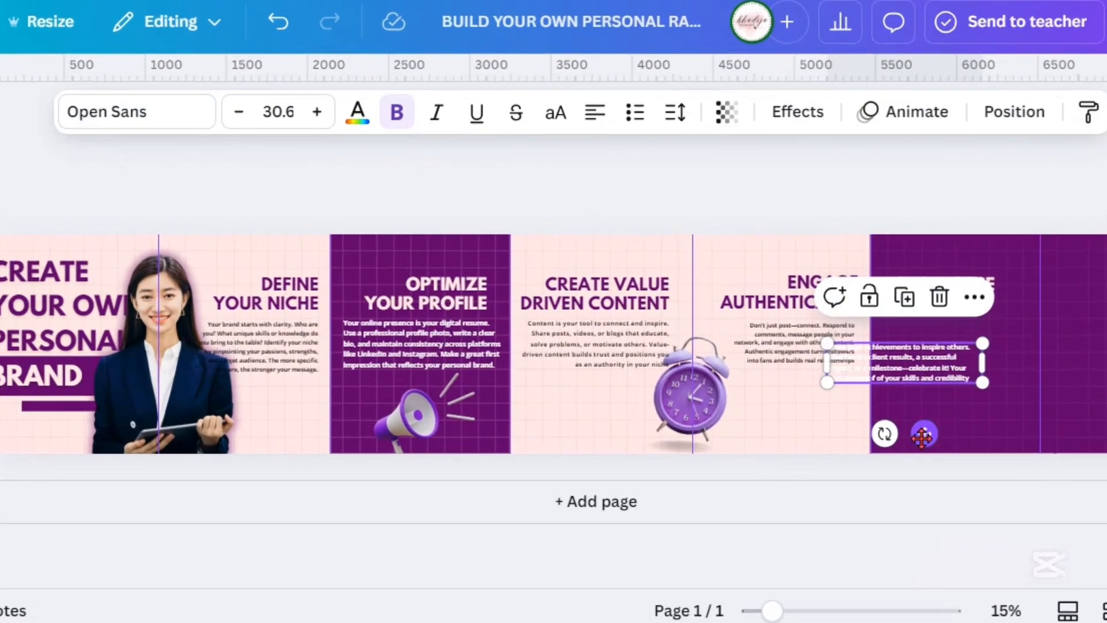
left_click_drag(914, 432, 965, 414)
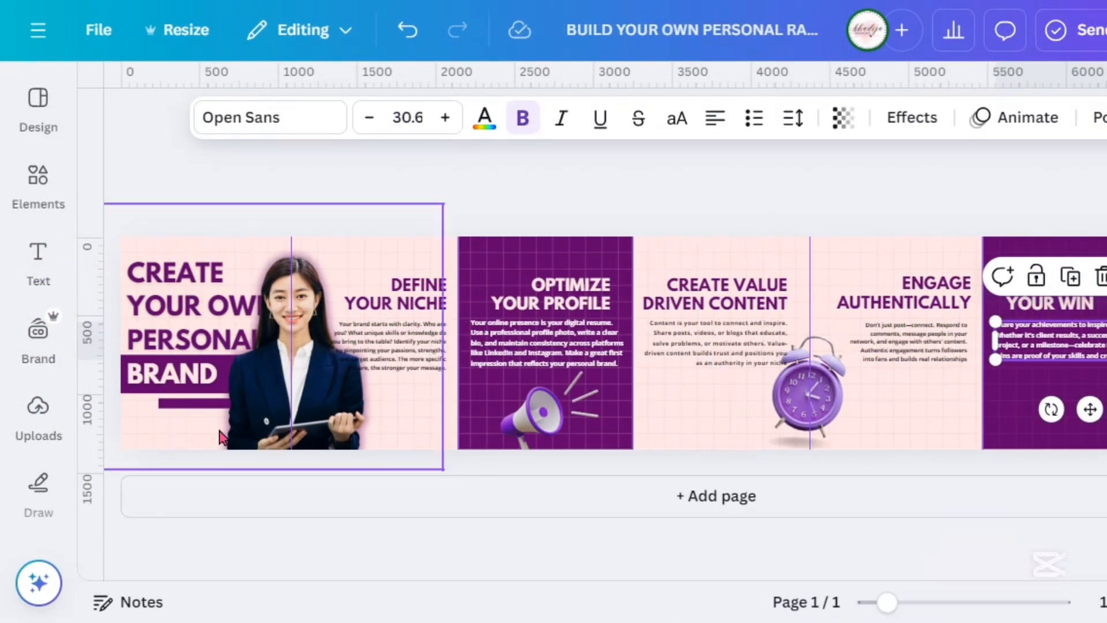
- Search the element graphics for "arrow" and add the black hand-drawn straight arrow pointing right
left_click(37, 183)
left_click(175, 110)
left_click_drag(236, 100, 134, 116)
key("BackSpace")
type("arrow")
key("Return")
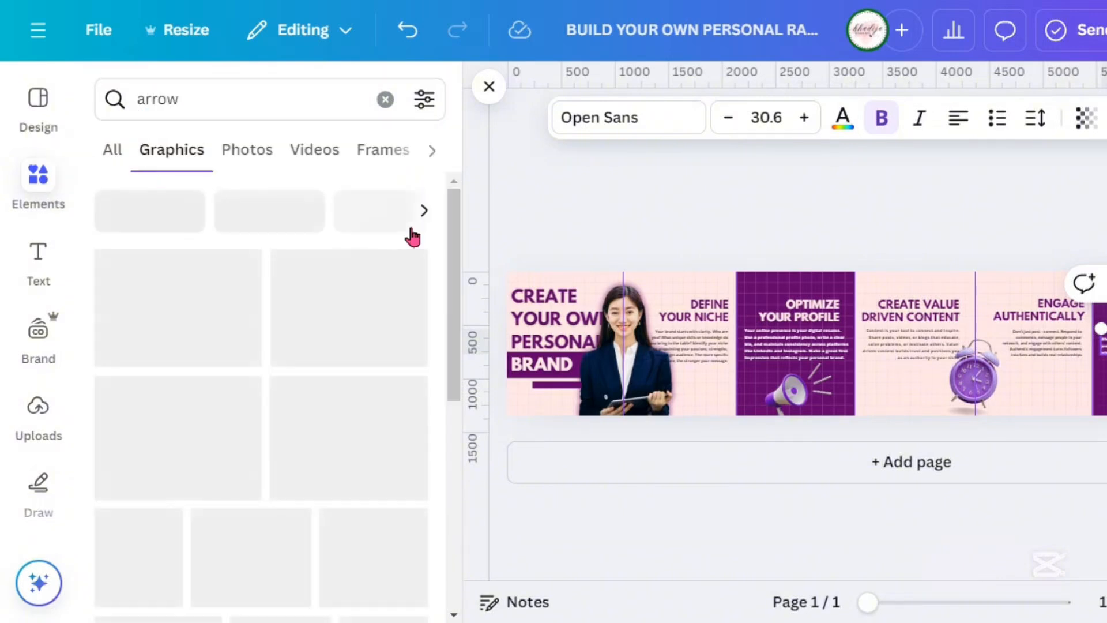
scroll(444, 340, "down", 3)
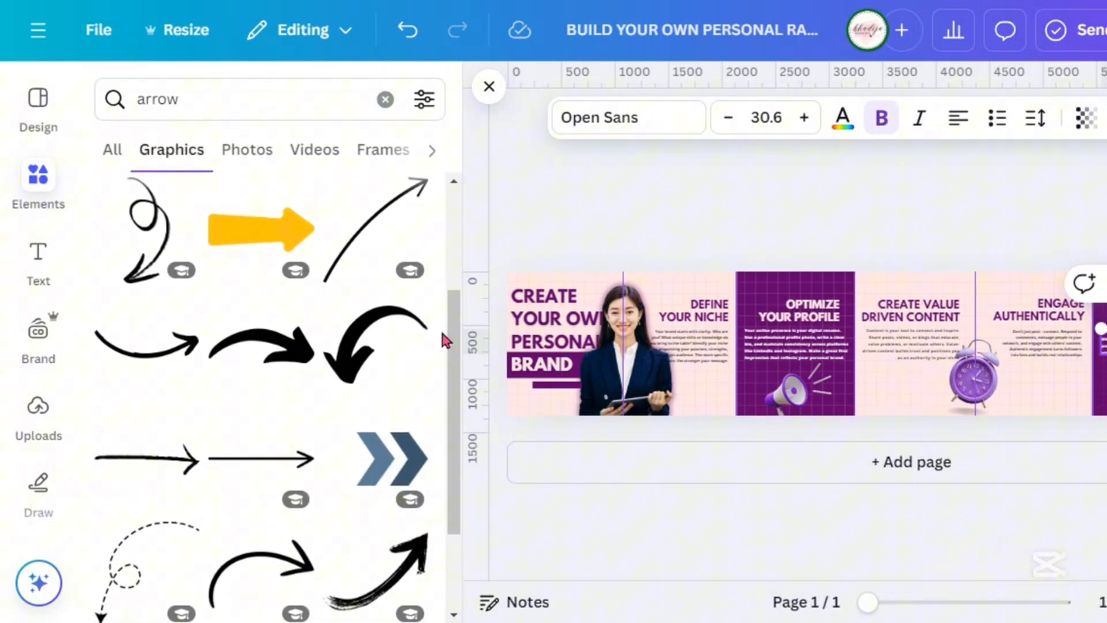
left_click(118, 455)
left_click(480, 104)
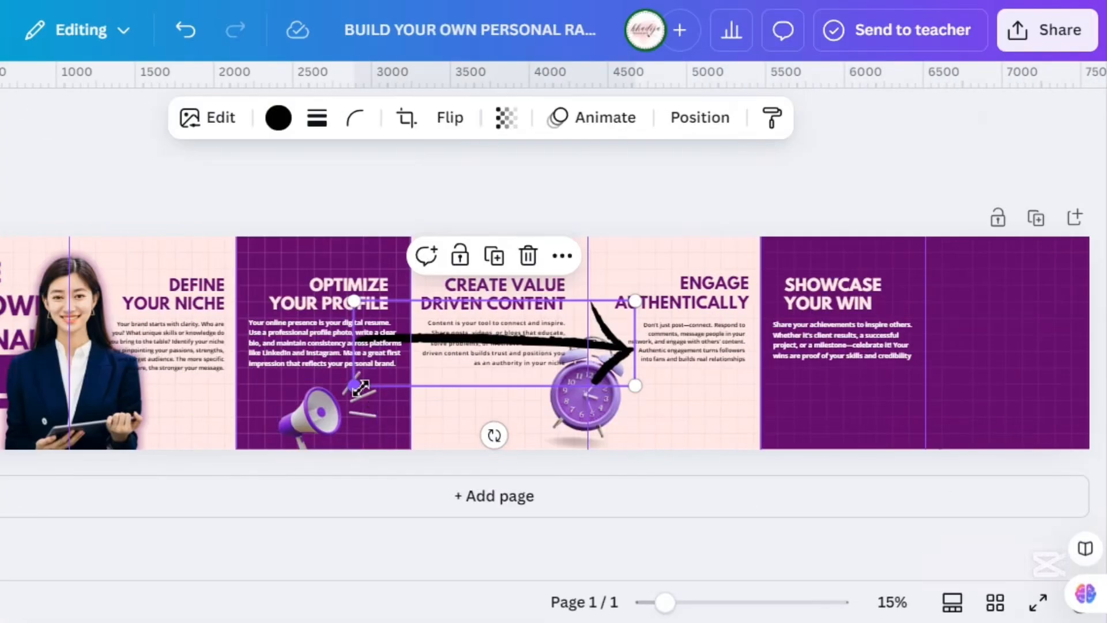
- Place the arrow at reduced size across the divider between the sixth and seventh panels and recolour it pale pink
left_click_drag(651, 372, 789, 379)
left_click_drag(567, 379, 940, 440)
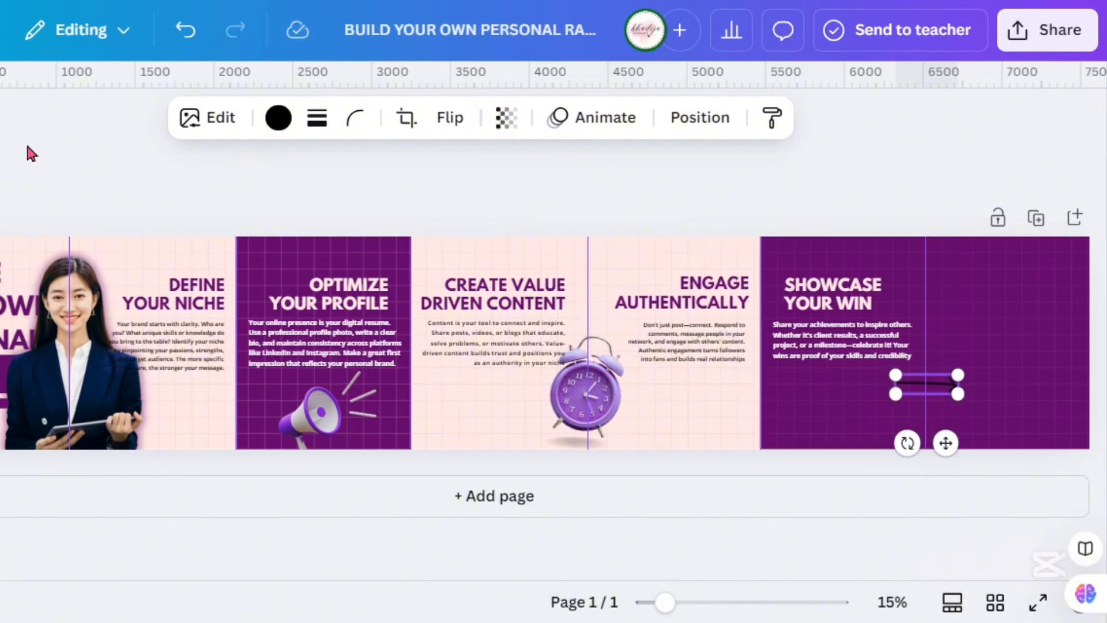
left_click(278, 117)
left_click(141, 261)
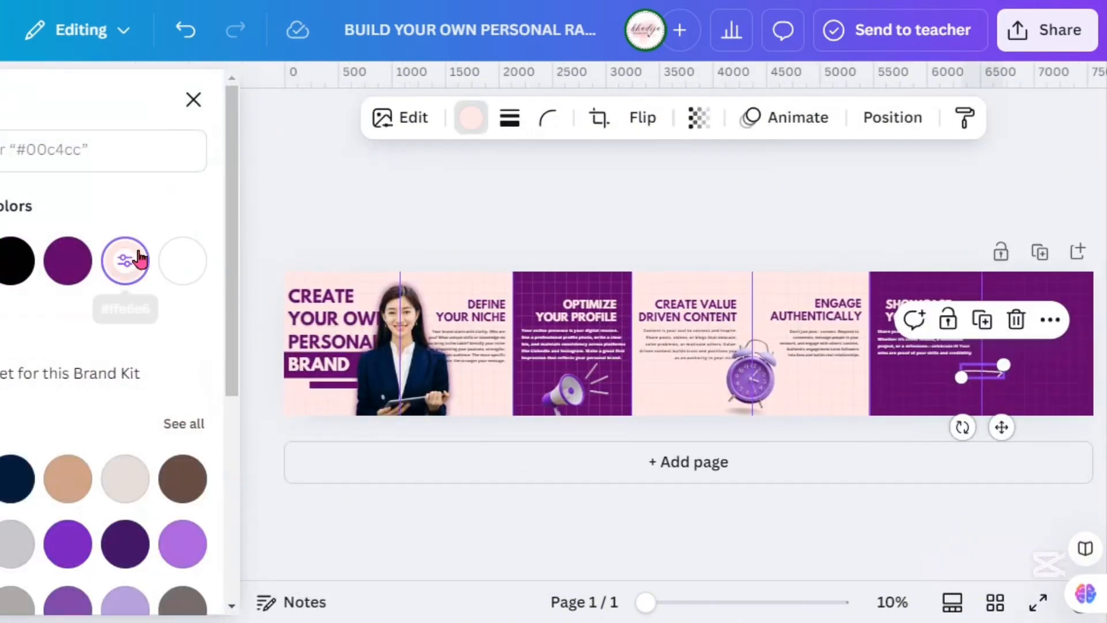
left_click(518, 222)
left_click(426, 212)
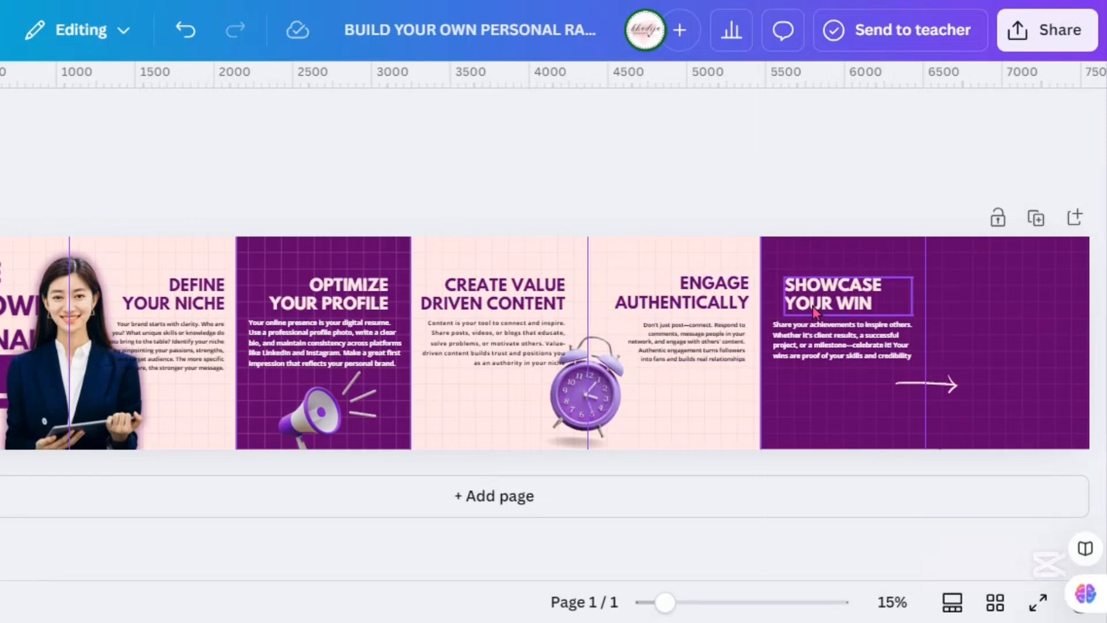
- Duplicate the SHOWCASE YOUR WIN heading and change the copy's text to DONE FORGET TO LIKE AND SAVE THIS POST
left_click(842, 295)
left_click(850, 247)
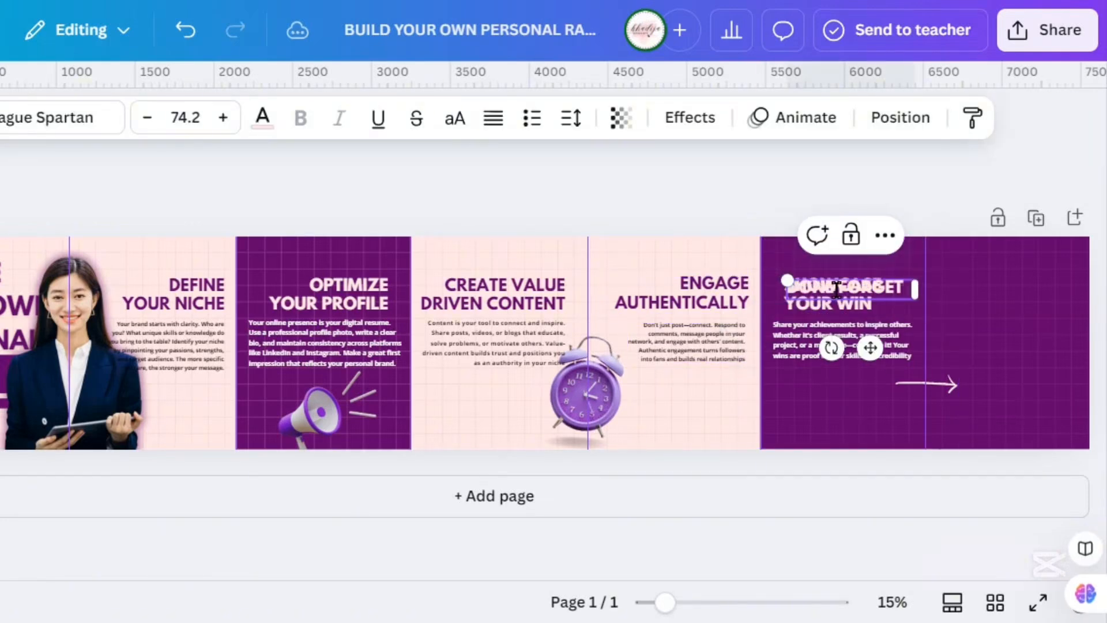
type("TO LIKE AND")
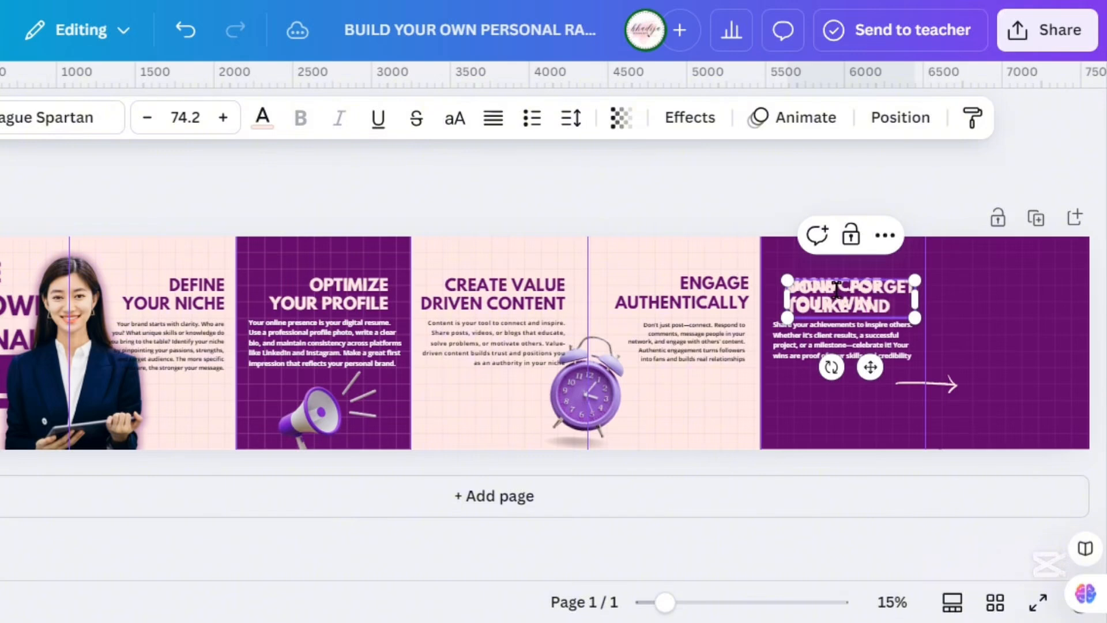
type(" SAVE THIS POS")
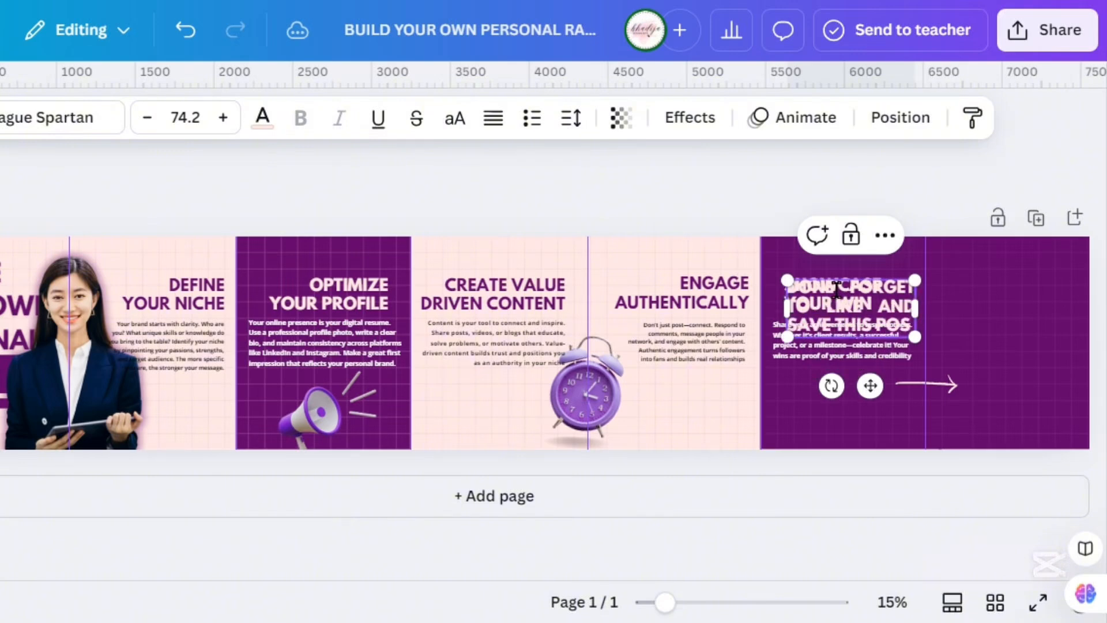
type("T")
- Centre-align the copied heading, widen its text box slightly, and move it onto the last purple panel
key("ctrl+a")
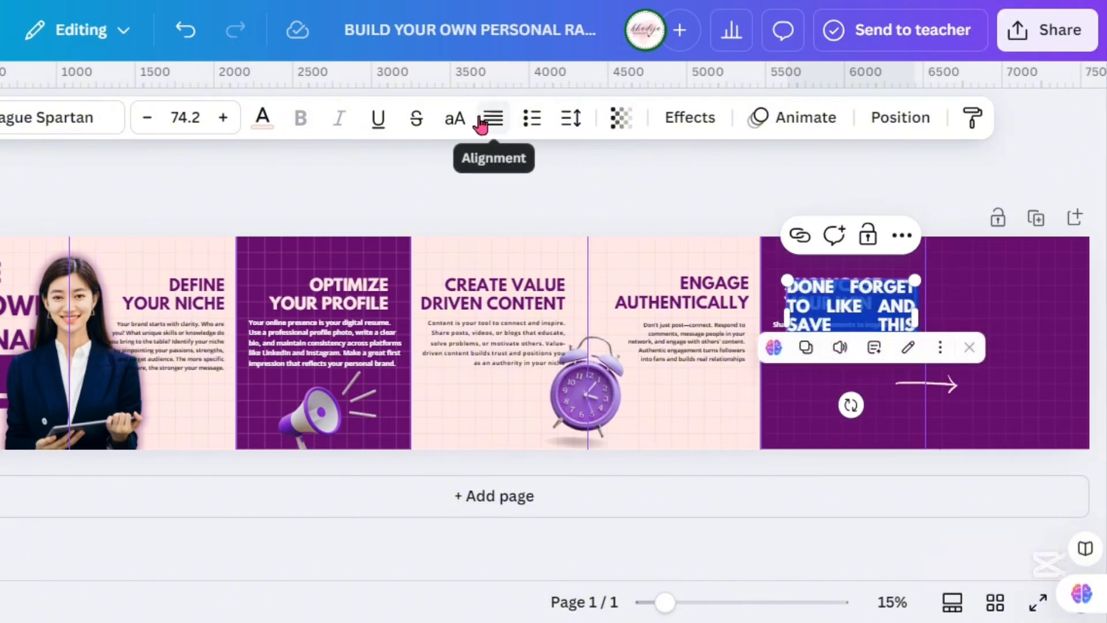
left_click(481, 121)
left_click(480, 121)
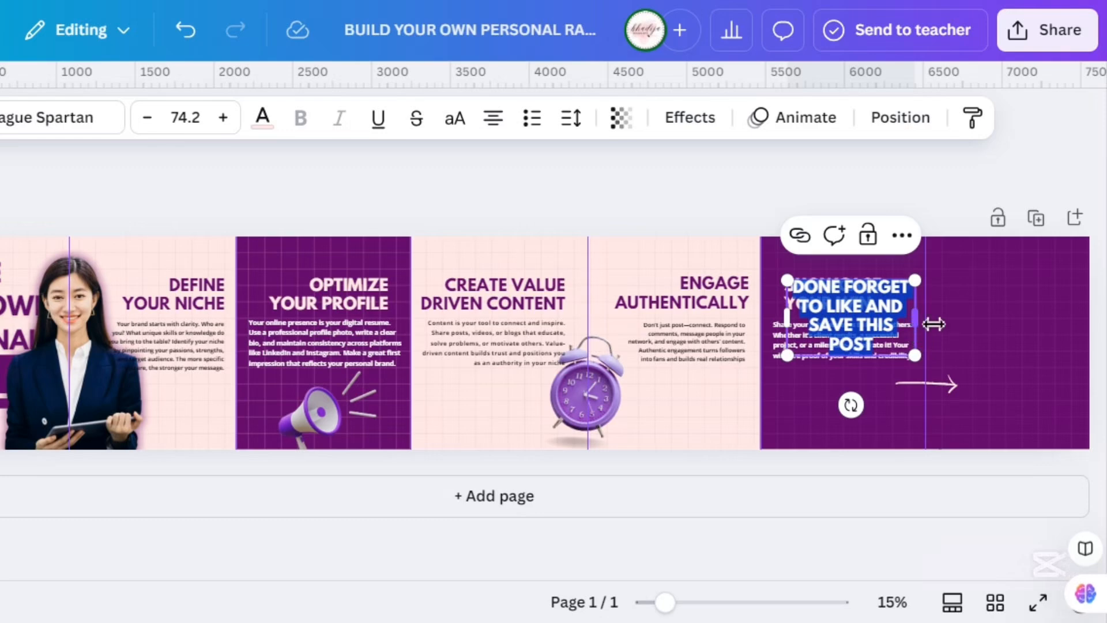
left_click_drag(934, 324, 944, 324)
left_click_drag(879, 386, 1021, 395)
left_click(618, 174)
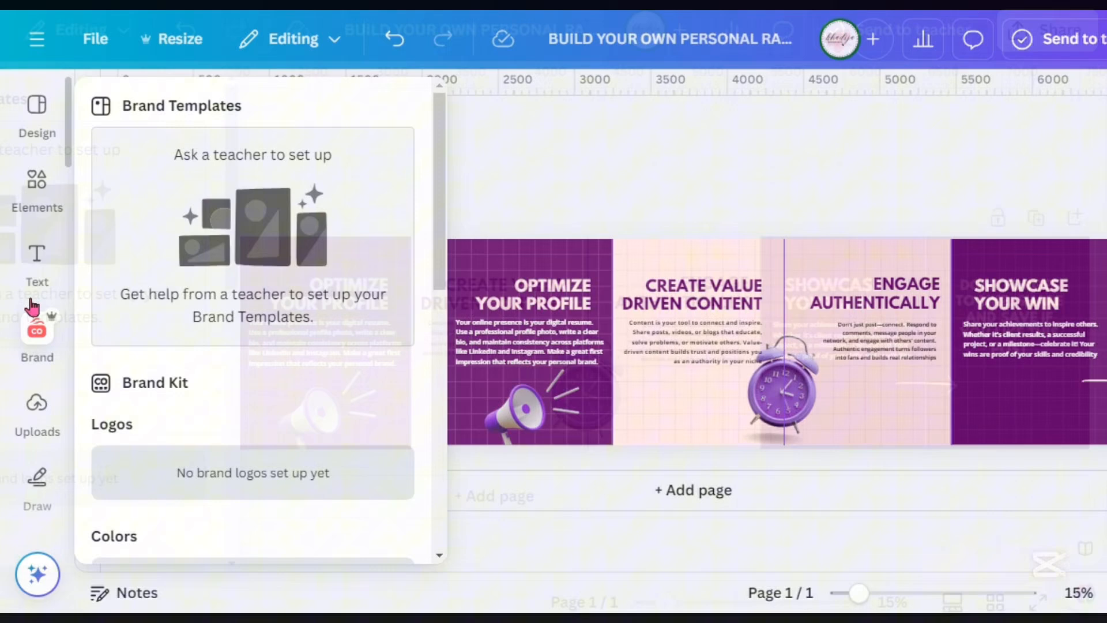
- Search the element graphics for "instagram save" and add the solid black bookmark icon
left_click(29, 191)
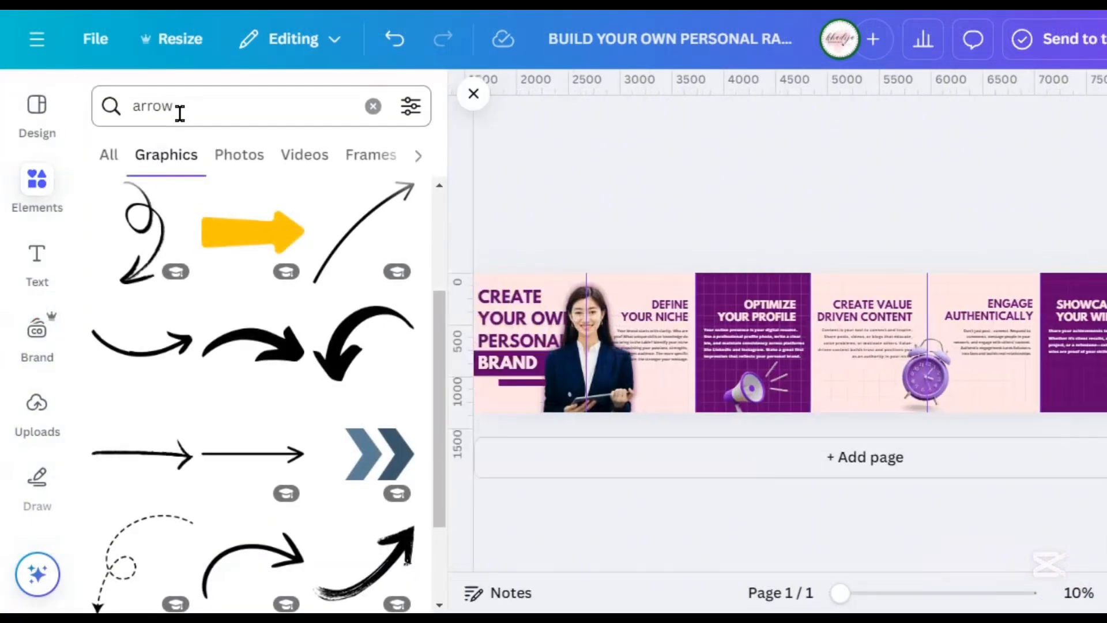
left_click_drag(178, 112, 104, 118)
type("ins")
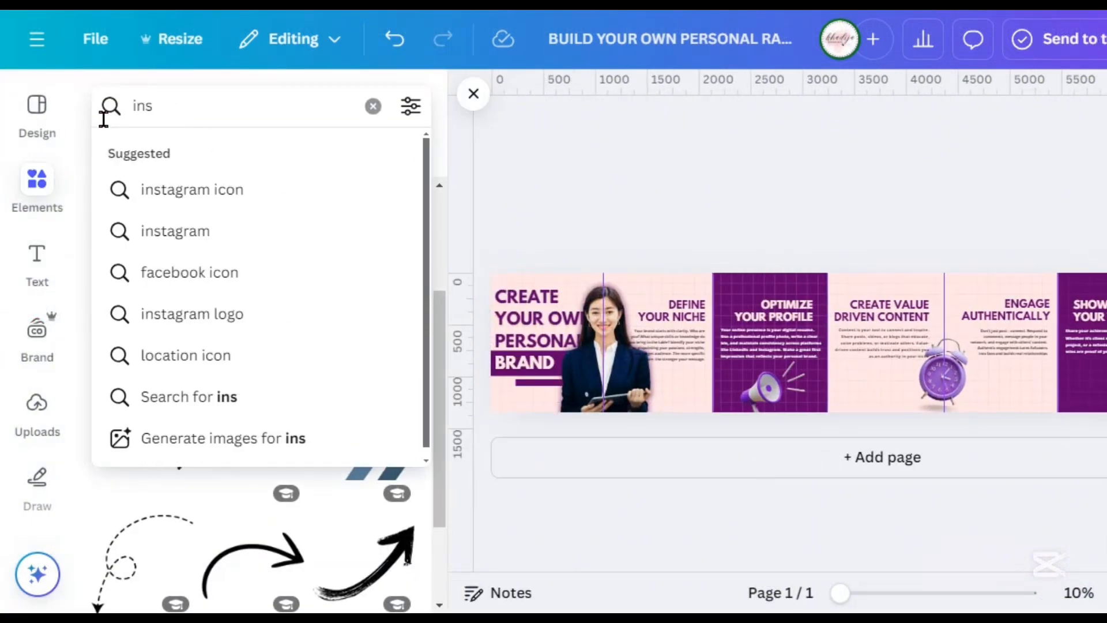
type("tagram save")
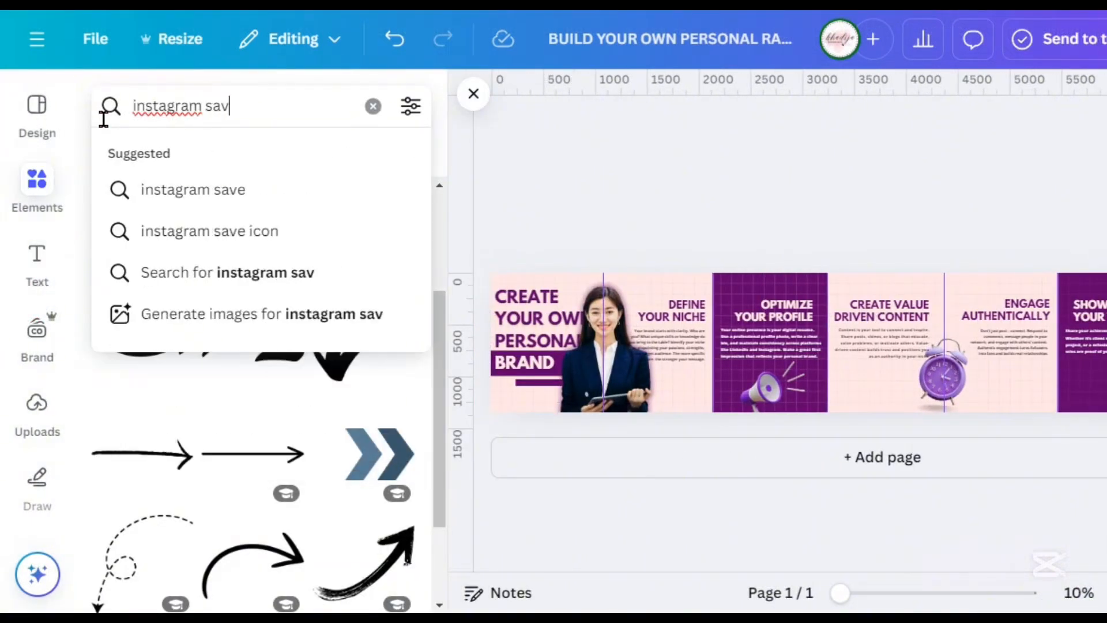
key("Return")
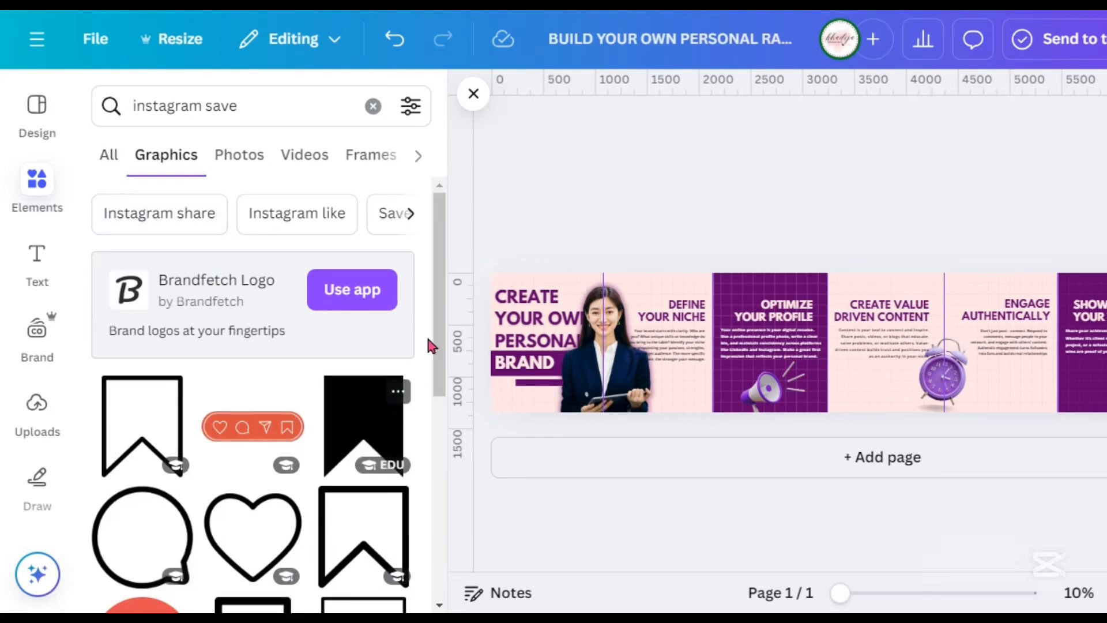
left_click(327, 404)
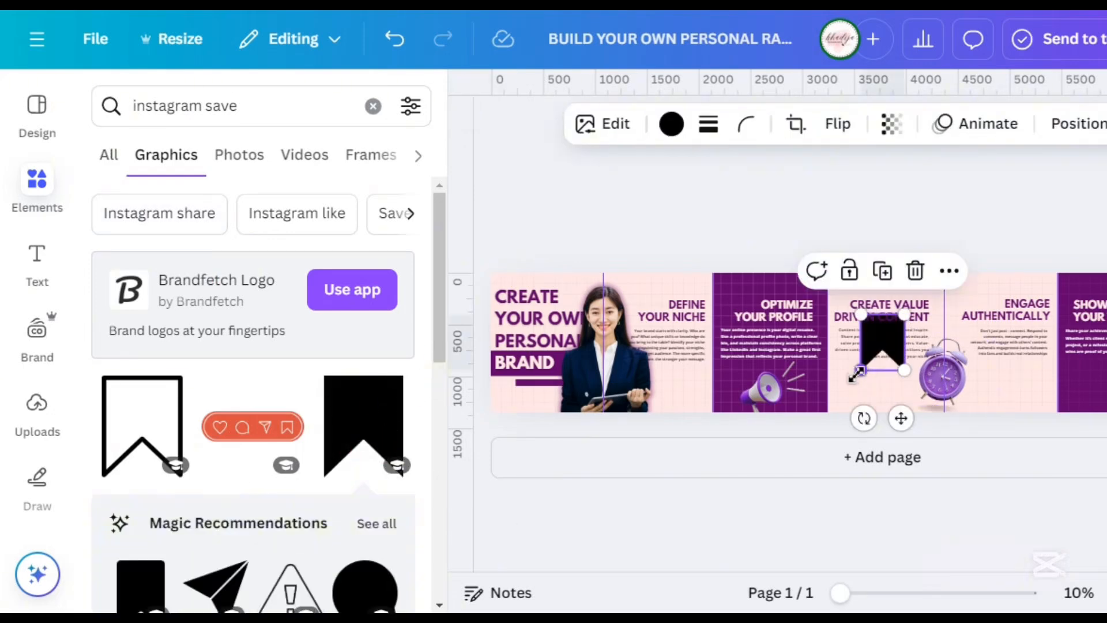
- Shrink the bookmark icon and place it beneath the closing heading near the last panel's right edge
left_click_drag(872, 374, 908, 346)
left_click_drag(736, 379, 1089, 428)
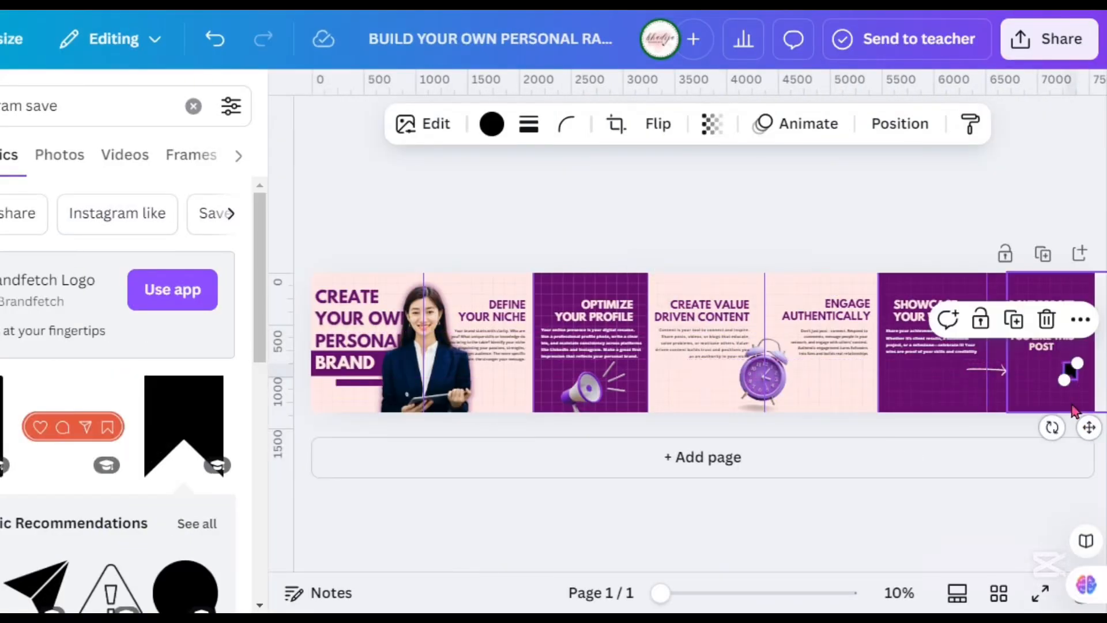
left_click_drag(1065, 383, 1067, 380)
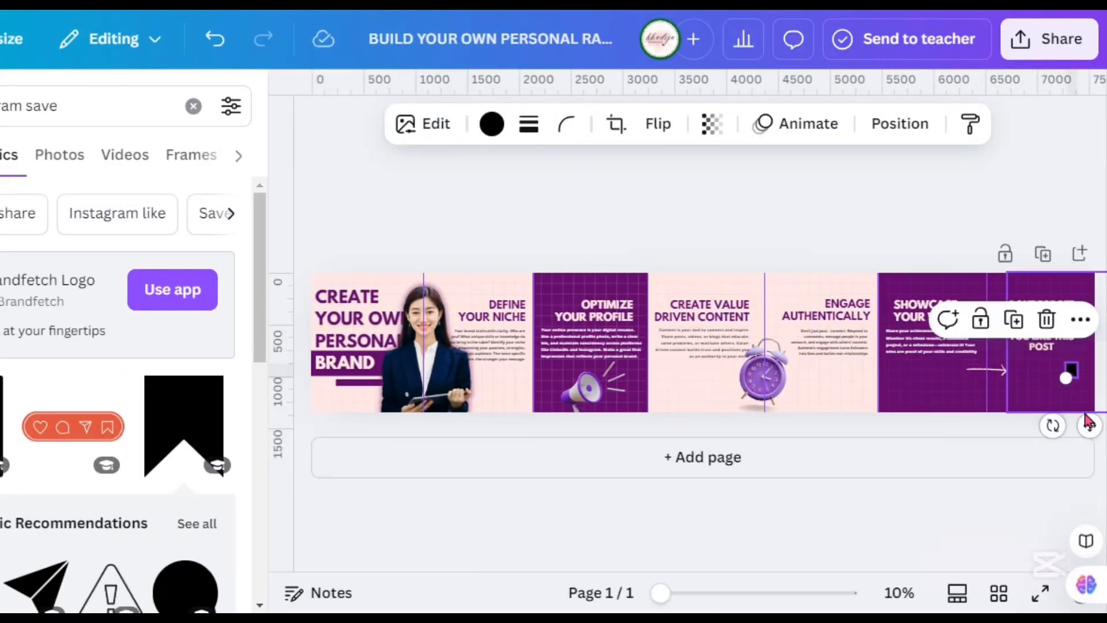
- Recolour the bookmark icon on the last panel yellow and fine-tune its size
left_click(492, 124)
left_click(0, 263)
left_click(0, 442)
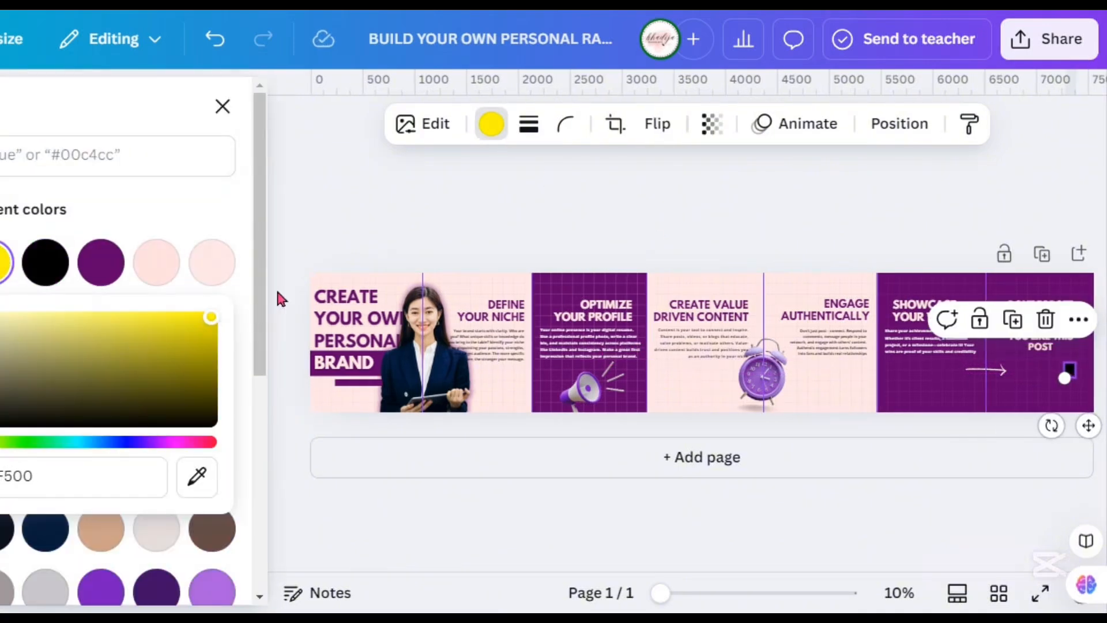
left_click(423, 191)
left_click(1063, 371)
left_click(1070, 370)
left_click_drag(1064, 378, 1066, 378)
left_click(867, 251)
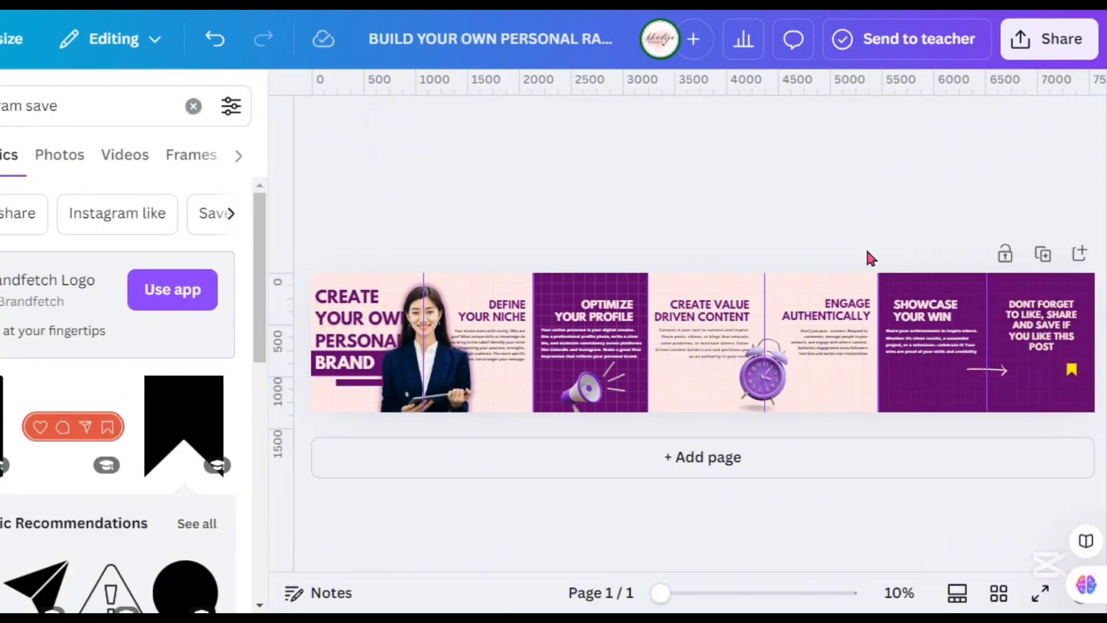
left_click(276, 91)
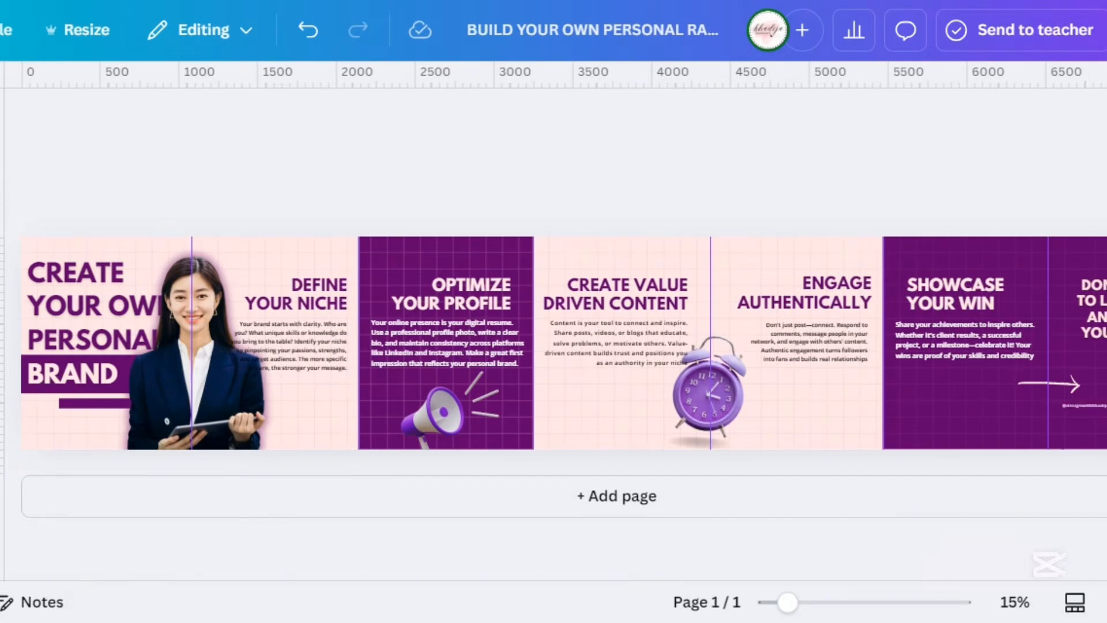
- Search the elements for "like" and add the round blue thumbs-up graphic
mouse_move(37, 185)
left_click(168, 117)
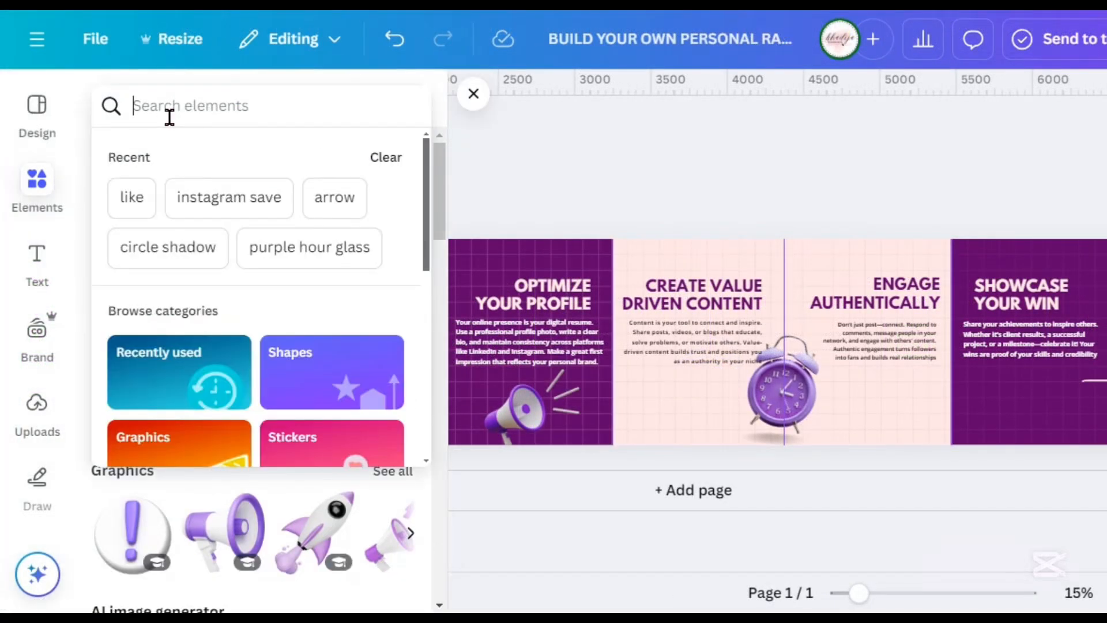
type("like")
key("Return")
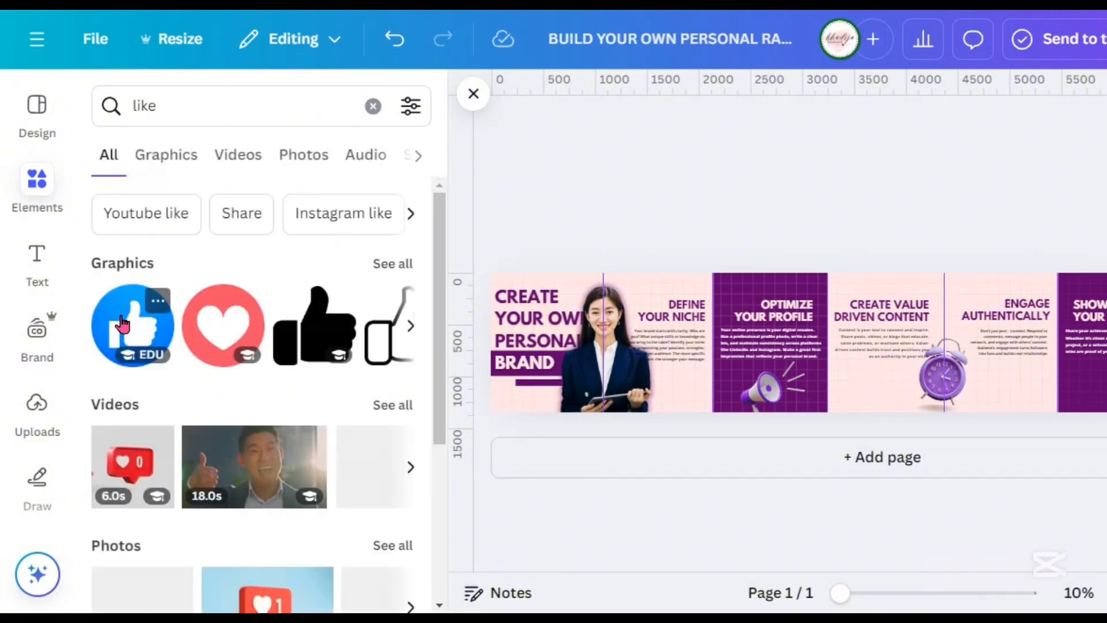
left_click(121, 324)
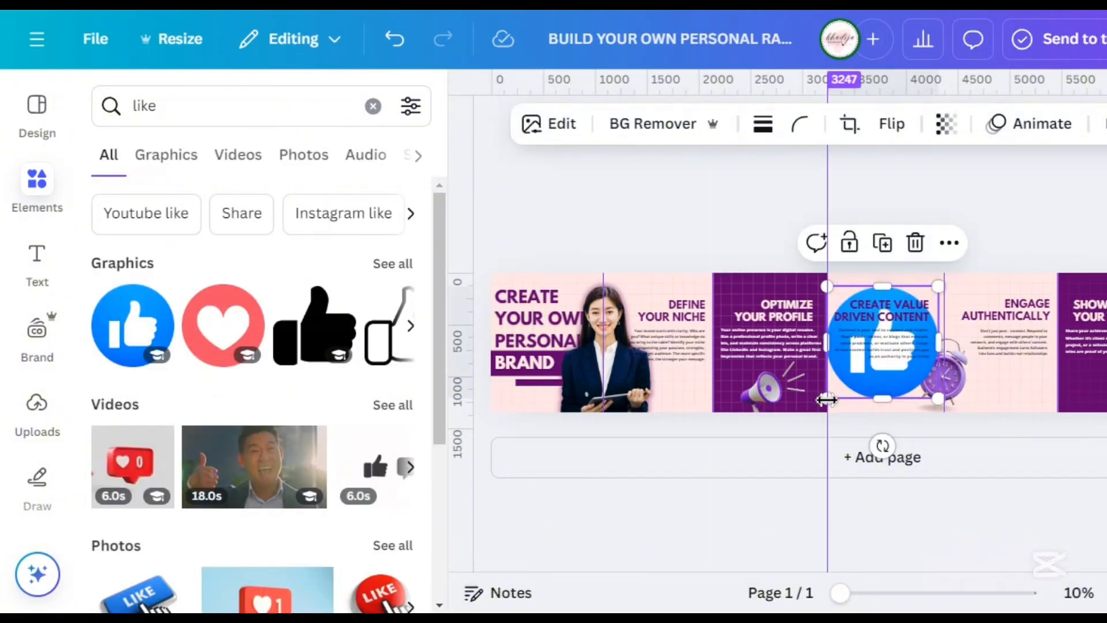
- Shrink the blue thumbs-up and arrange three of them around the last panel, one above the heading and two near the bottom
left_click_drag(827, 398, 1007, 464)
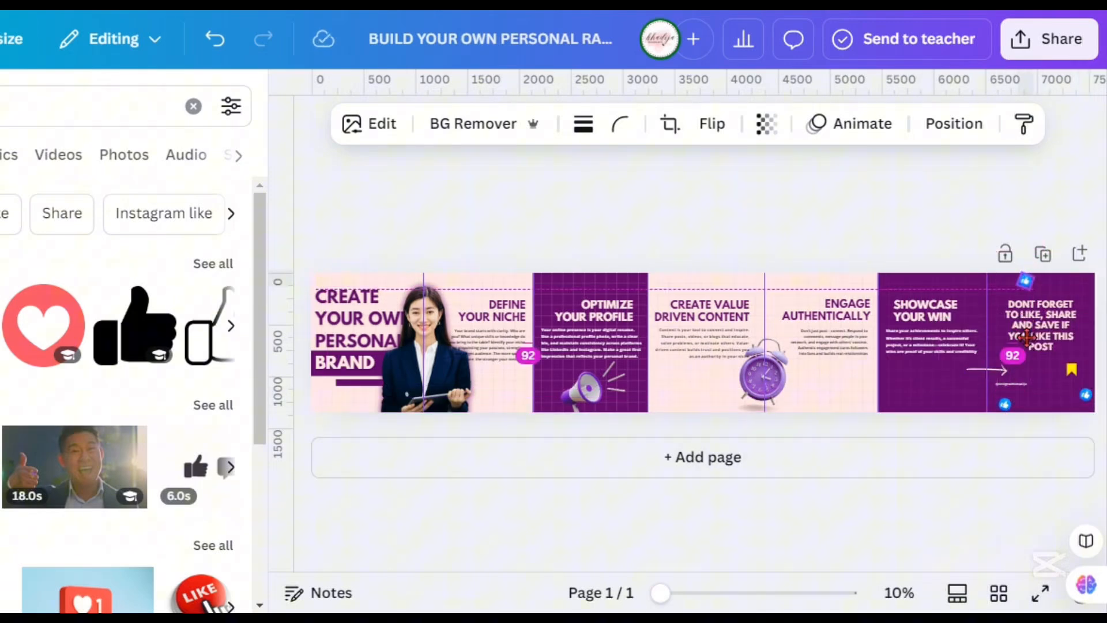
left_click(837, 261)
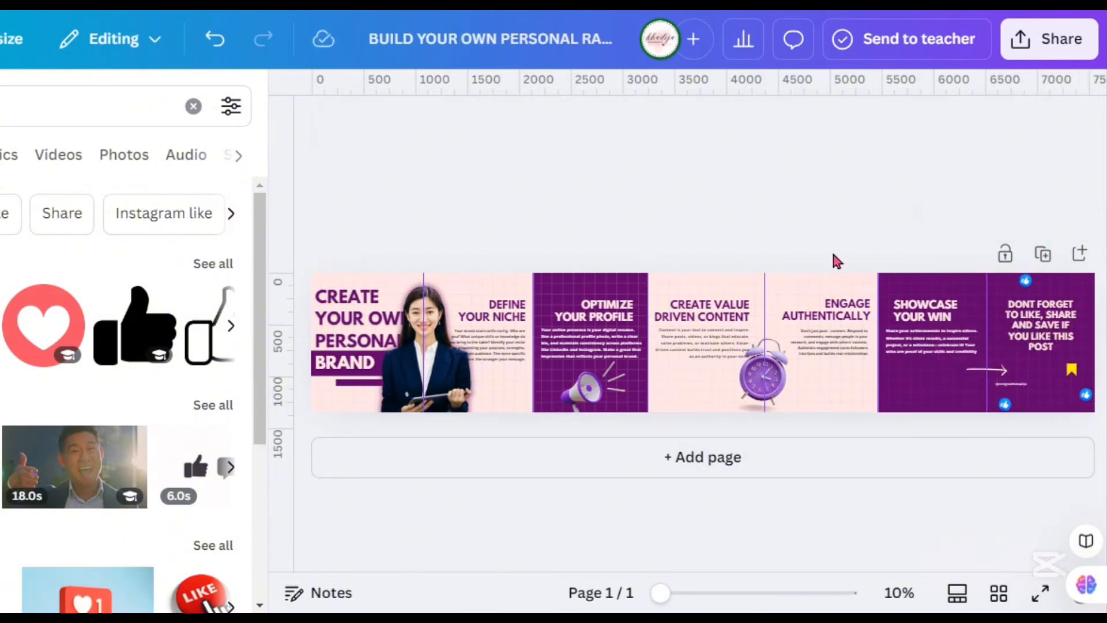
scroll(959, 450, "up", 2)
left_click(958, 433)
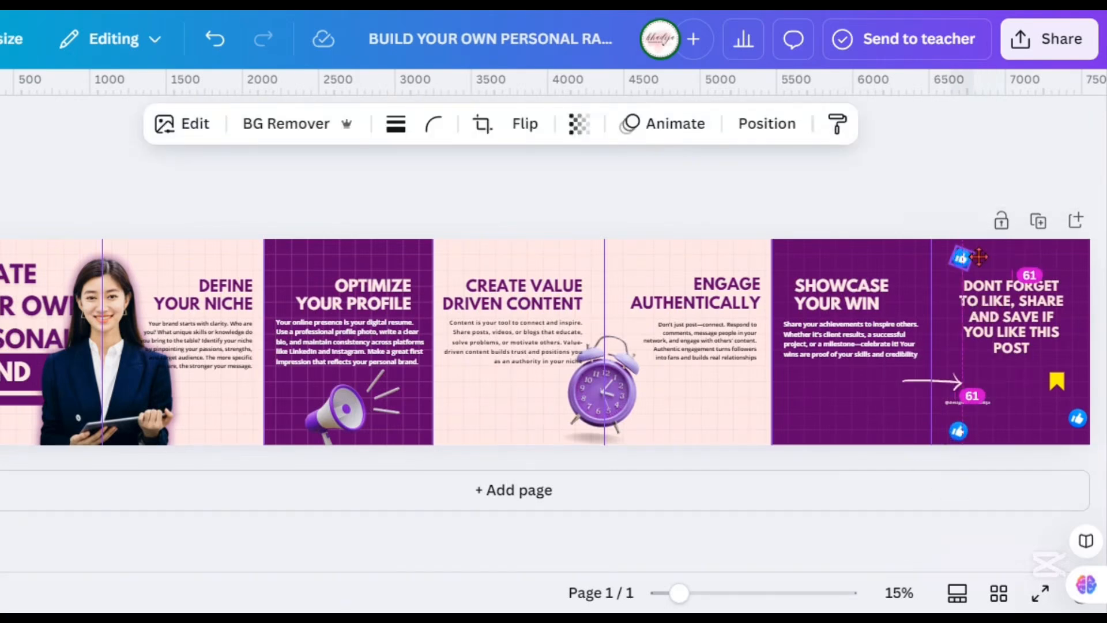
left_click_drag(974, 254, 1041, 260)
left_click(829, 172)
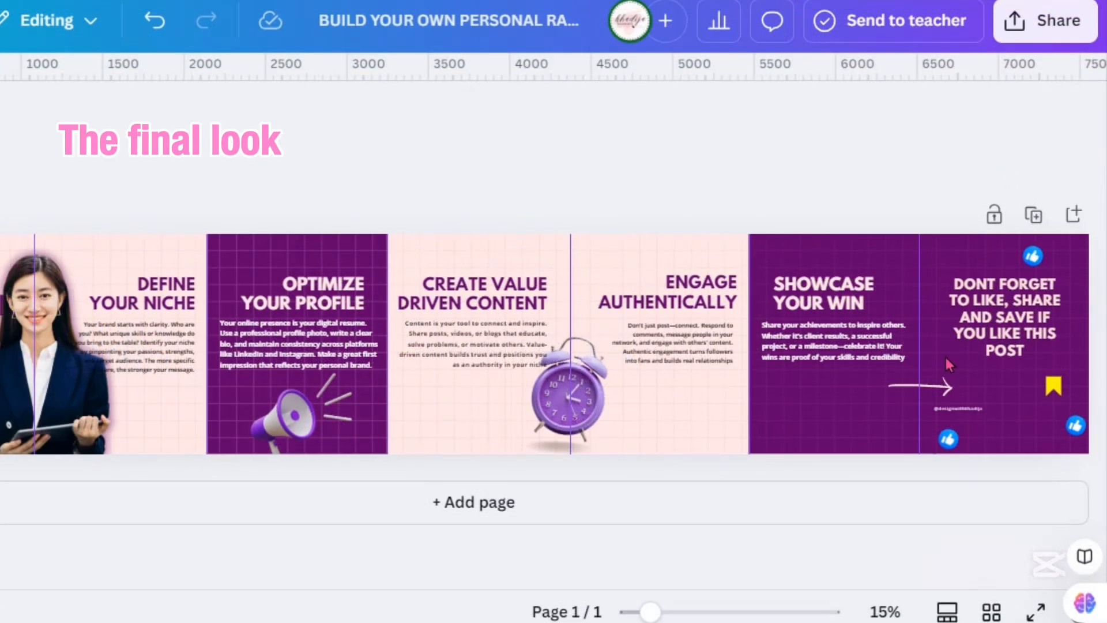
- Download the finished carousel as a PNG at size 1, 7,560 × 1,350 px
left_click(1051, 35)
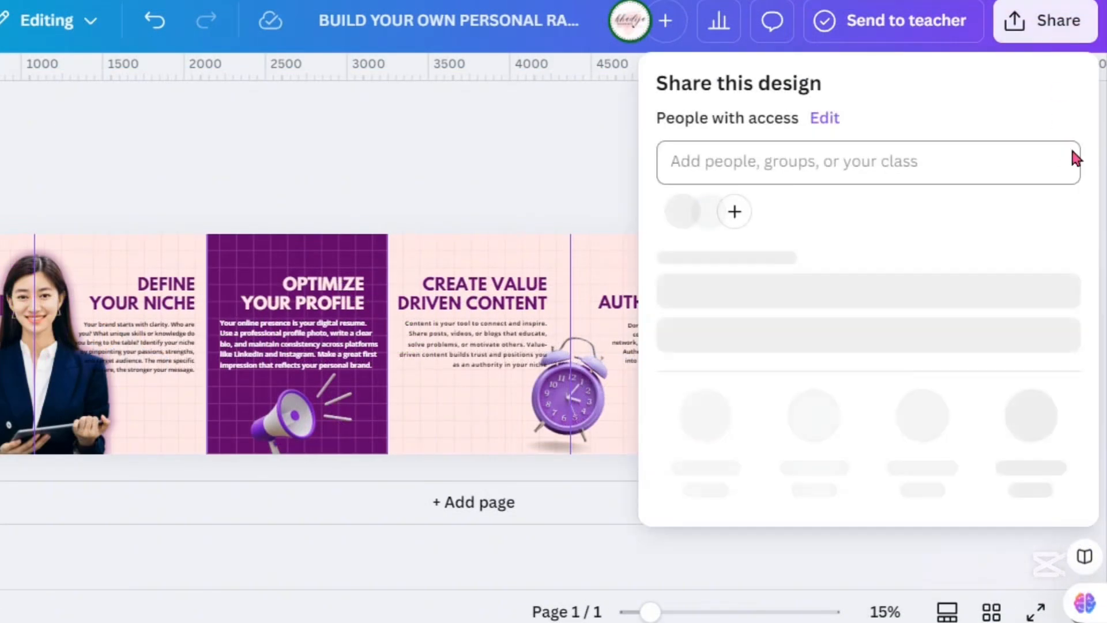
scroll(1093, 185, "down", 2)
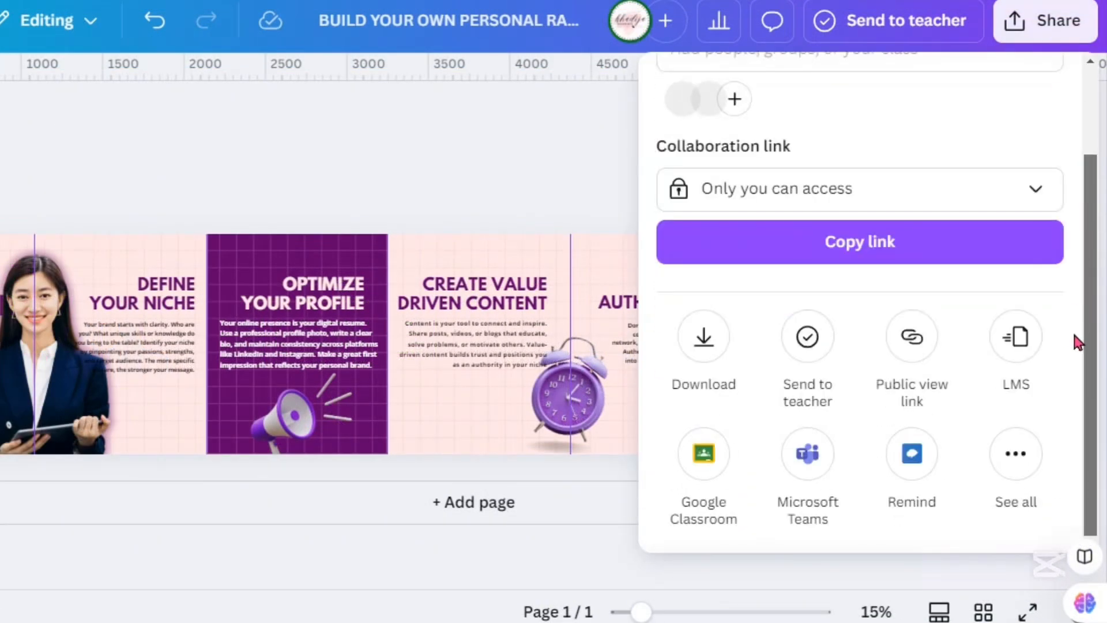
left_click(705, 341)
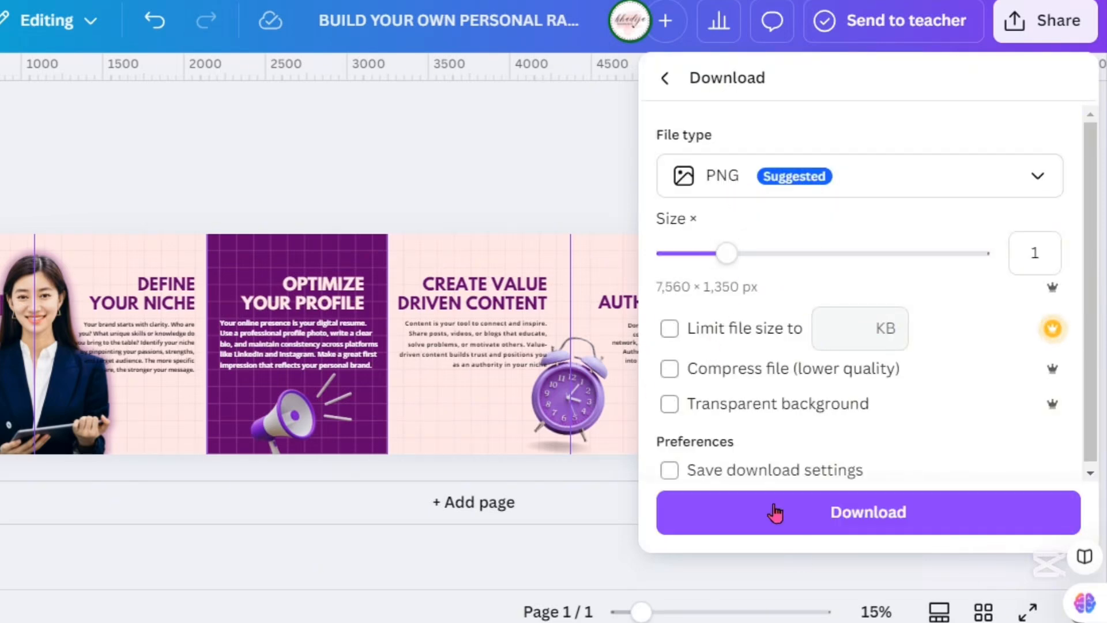
left_click(772, 507)
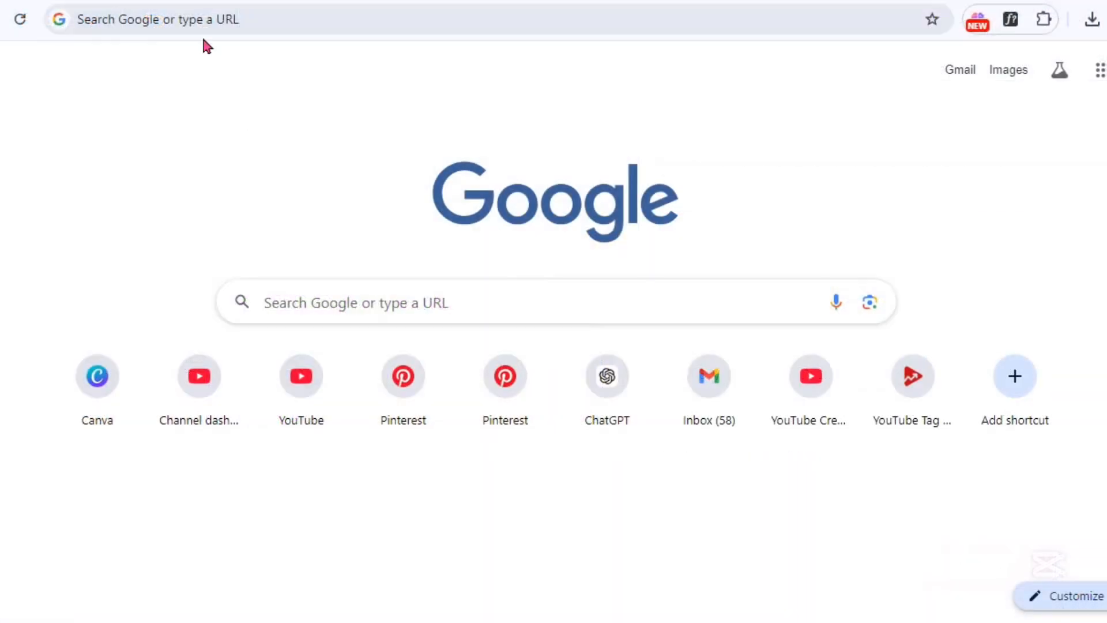
- Switch to a Google tab, search for "instagram image splitter", and find the carouselmaker.co result
left_click(200, 25)
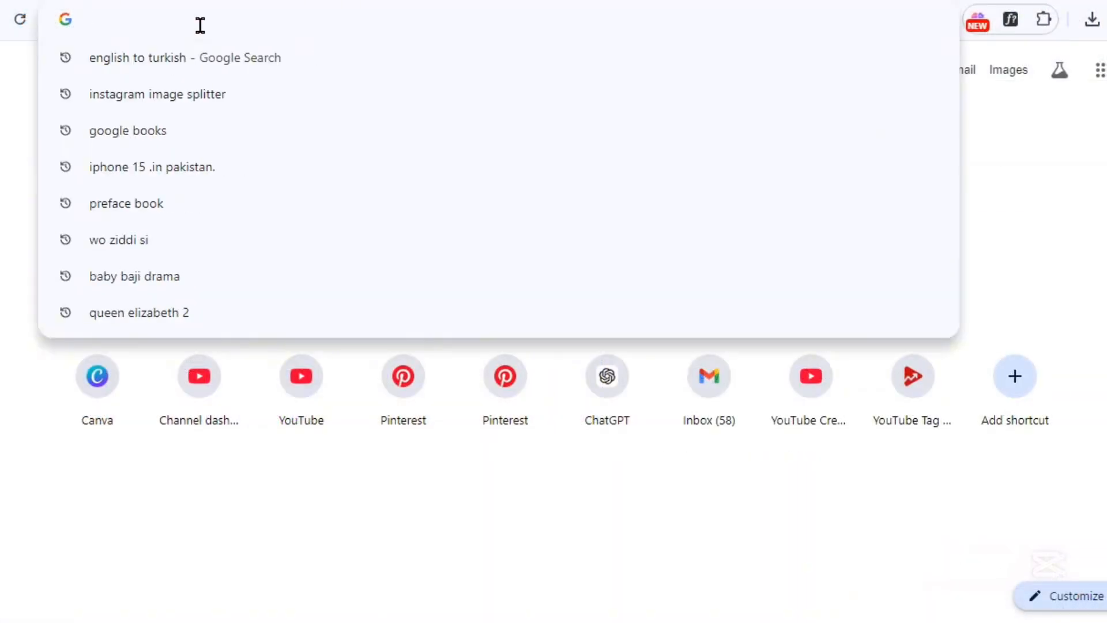
type("instagram imag")
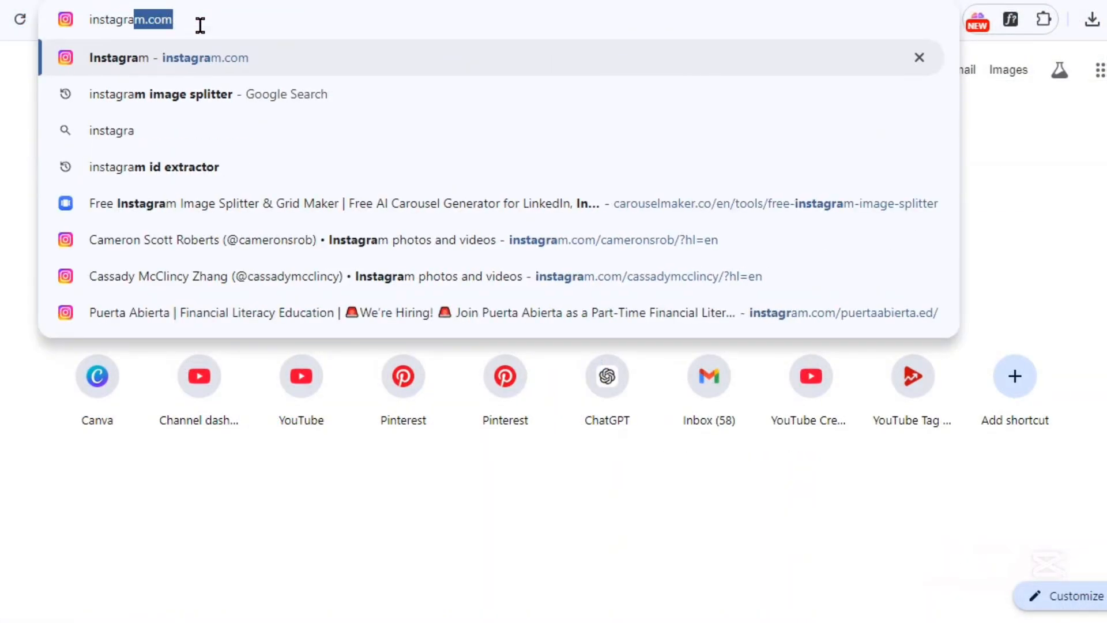
type("e splitter")
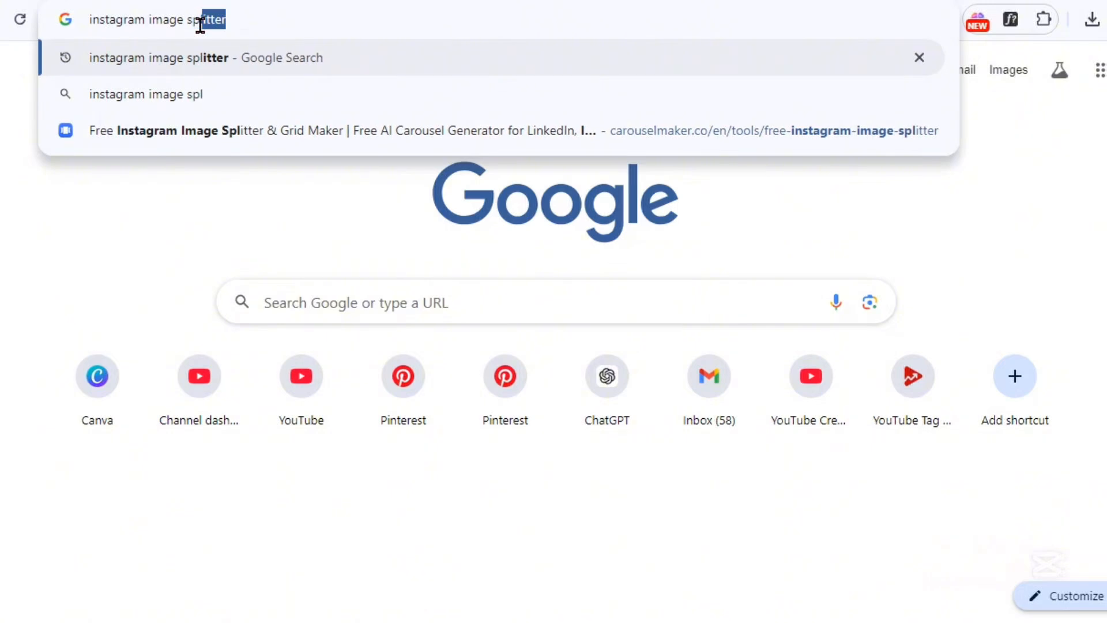
key("Return")
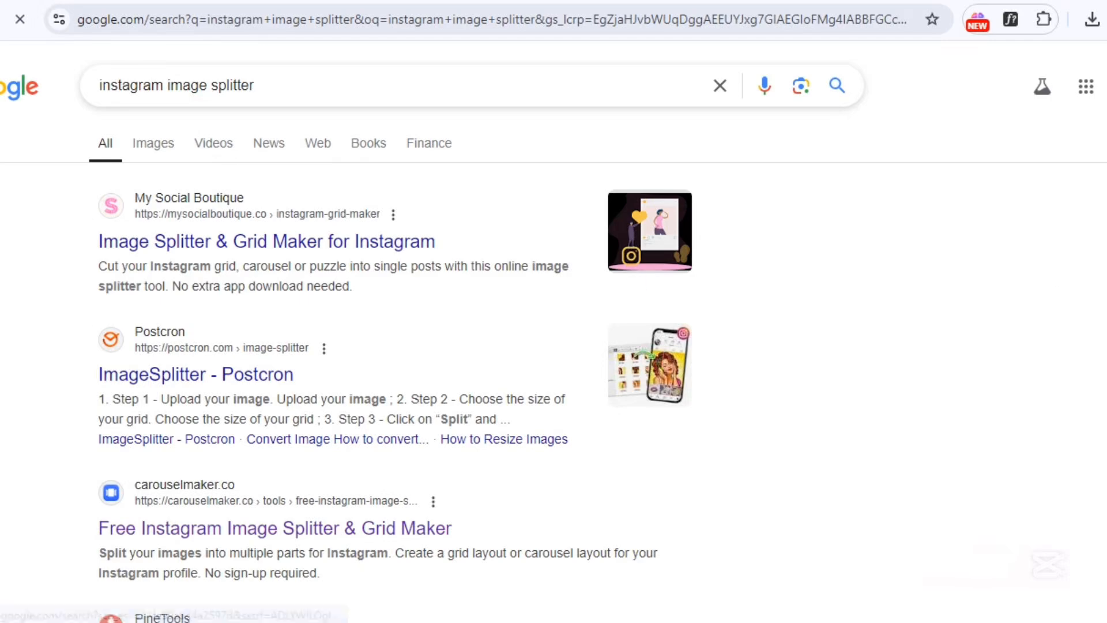
scroll(554, 332, "down", 2)
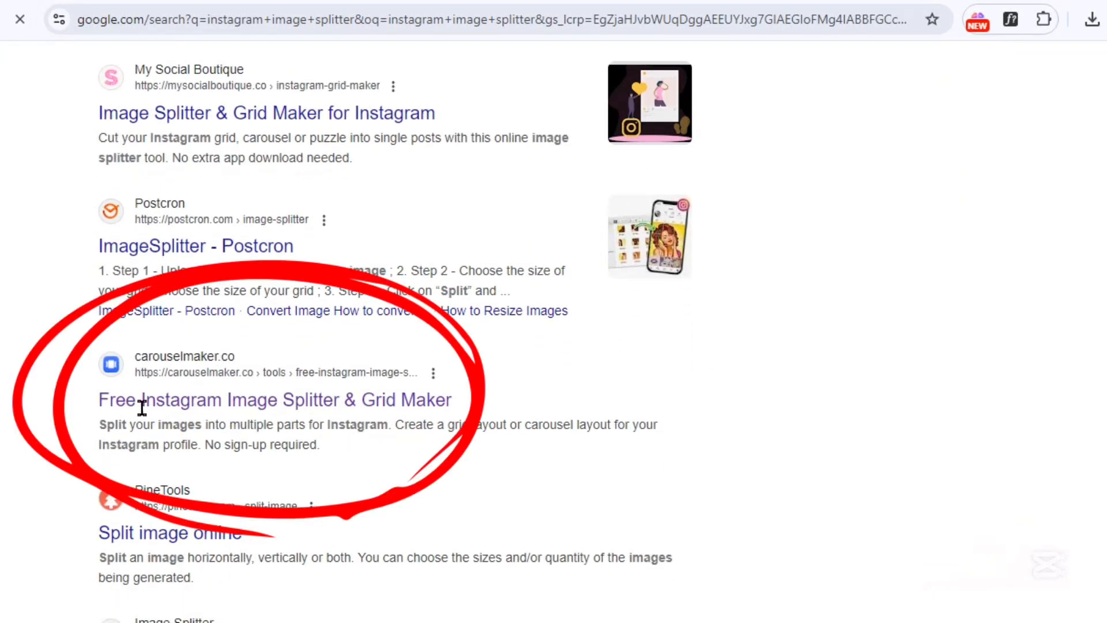
- Open carouselmaker.co's Free Instagram Image Splitter & Grid Maker and upload the carousel PNG from the Downloads folder
left_click(223, 401)
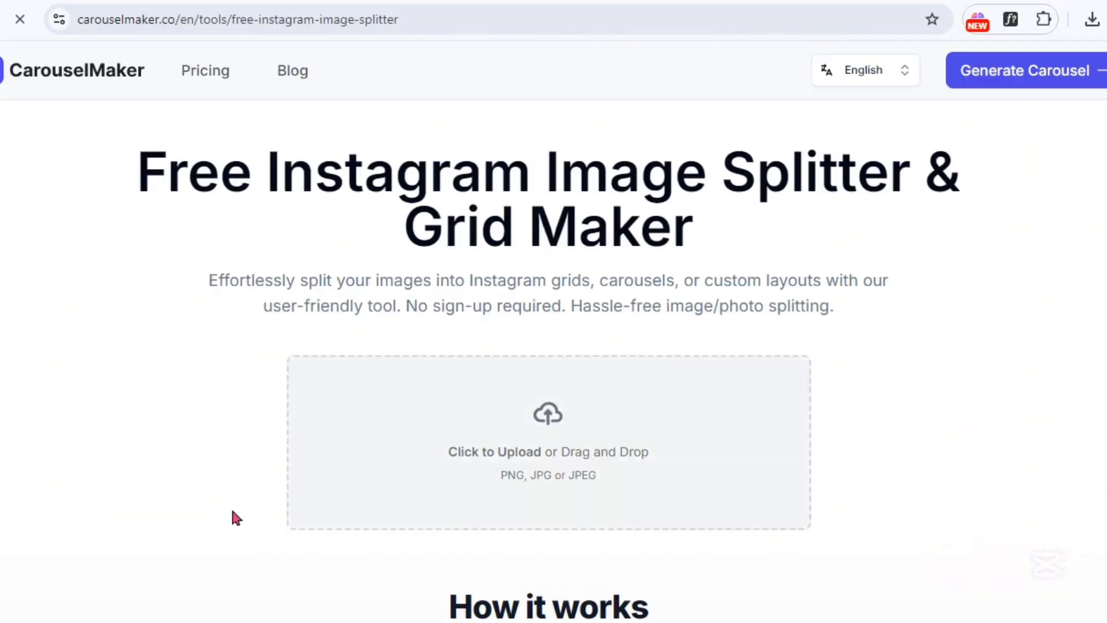
left_click(568, 451)
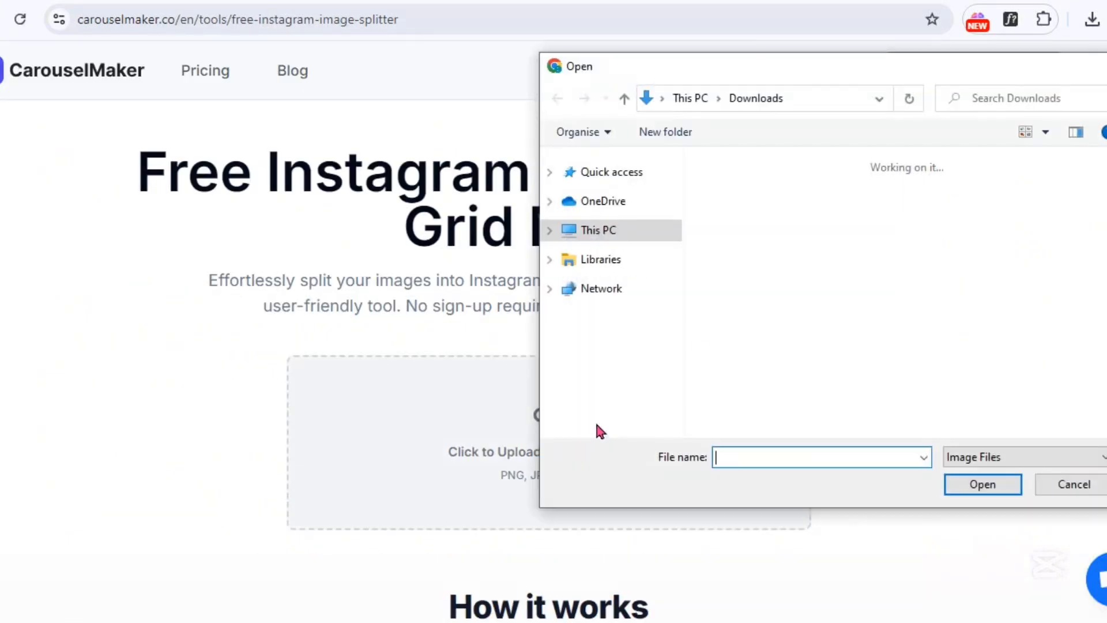
left_click(730, 208)
left_click(979, 485)
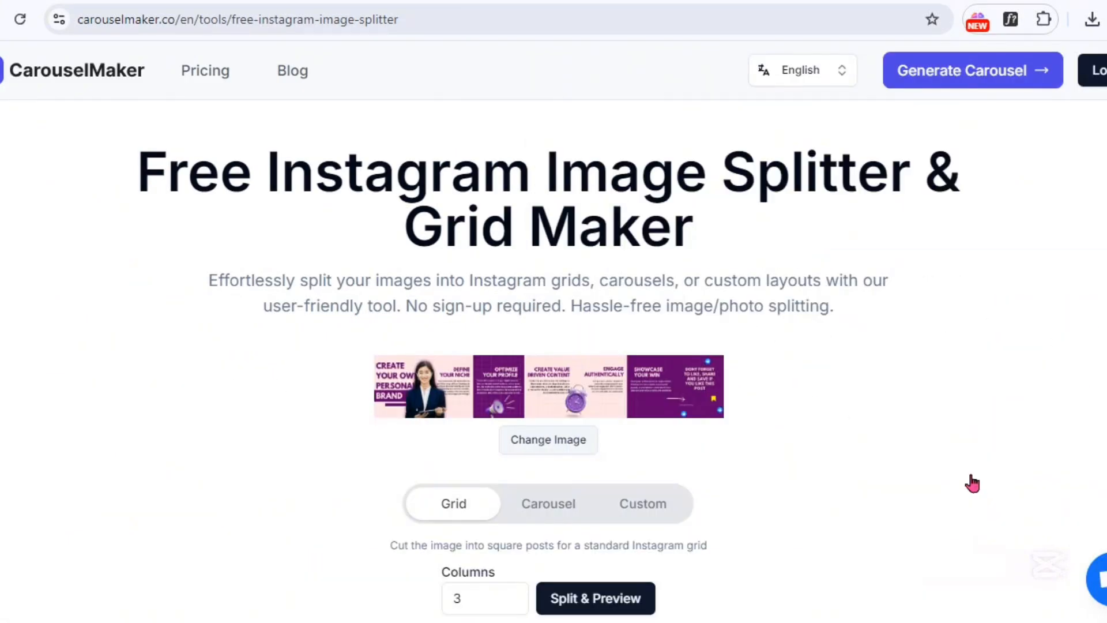
- Split the uploaded image in Carousel mode into 7 columns and download the slides as a ZIP
scroll(683, 264, "down", 5)
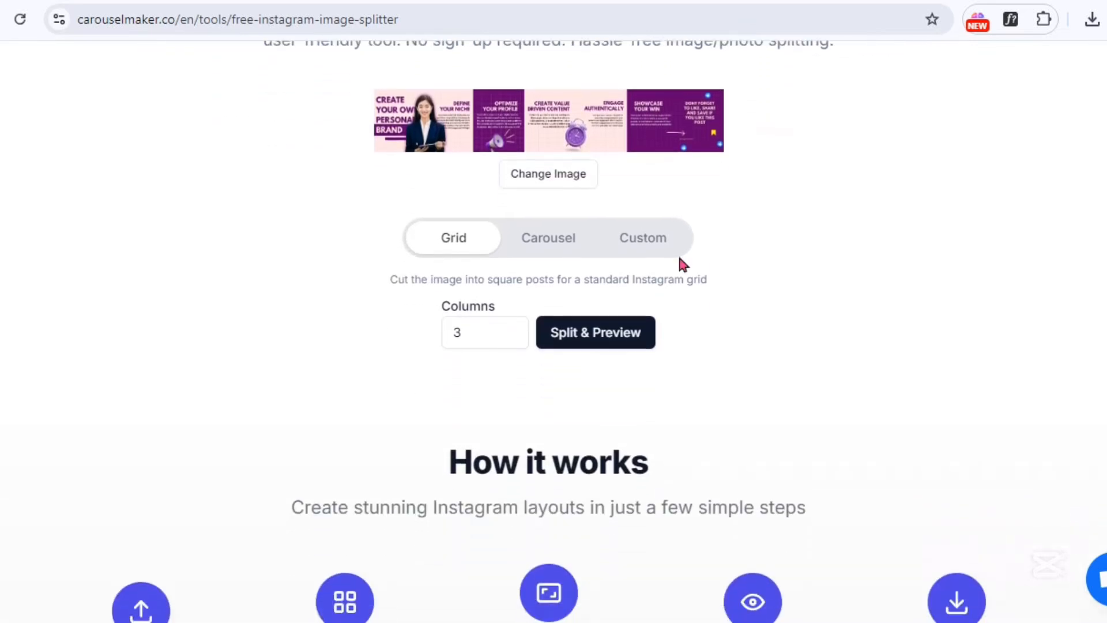
left_click(561, 257)
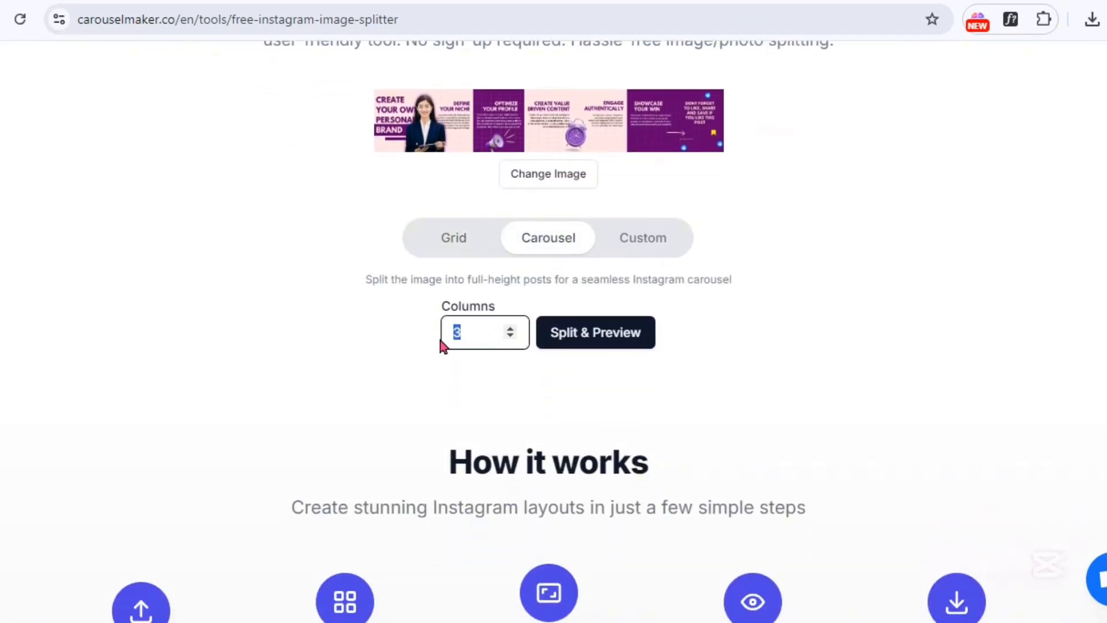
left_click(553, 336)
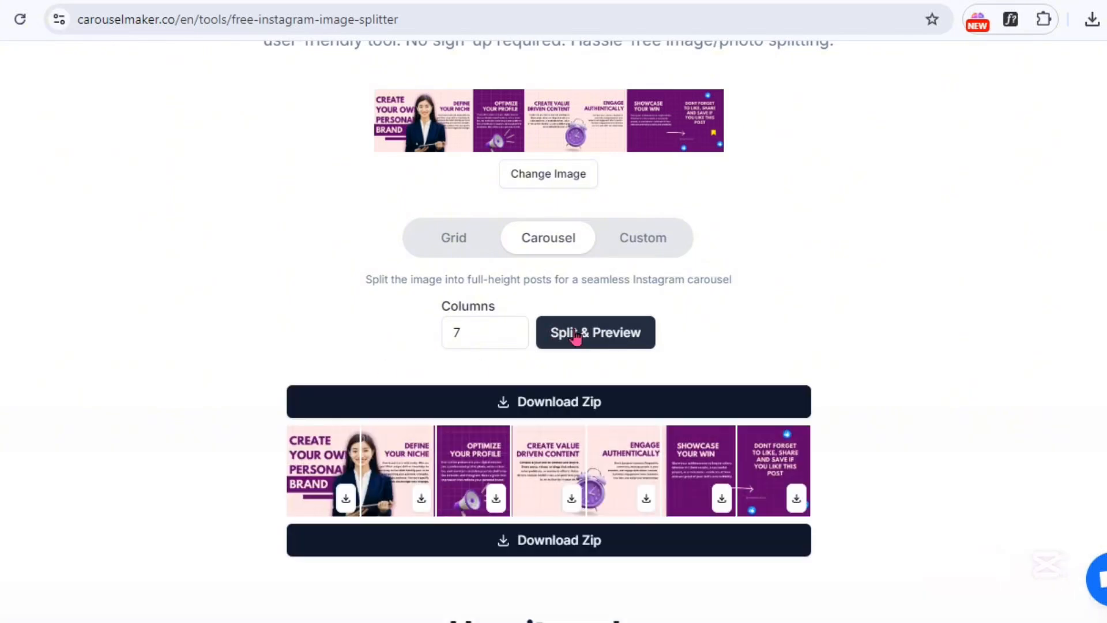
scroll(959, 210, "down", 2)
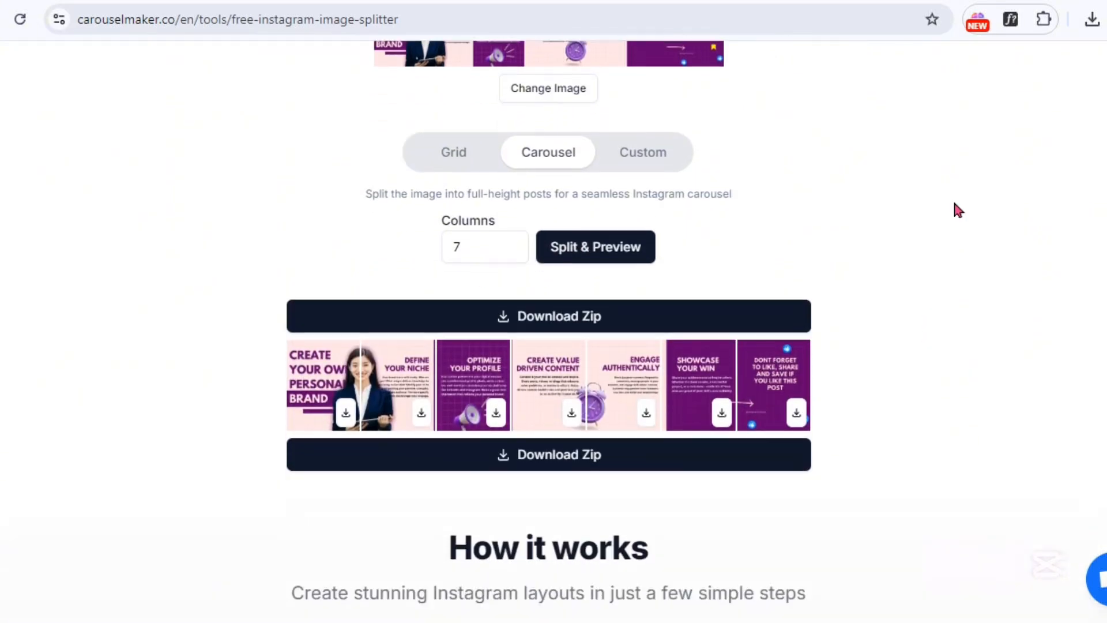
left_click(626, 451)
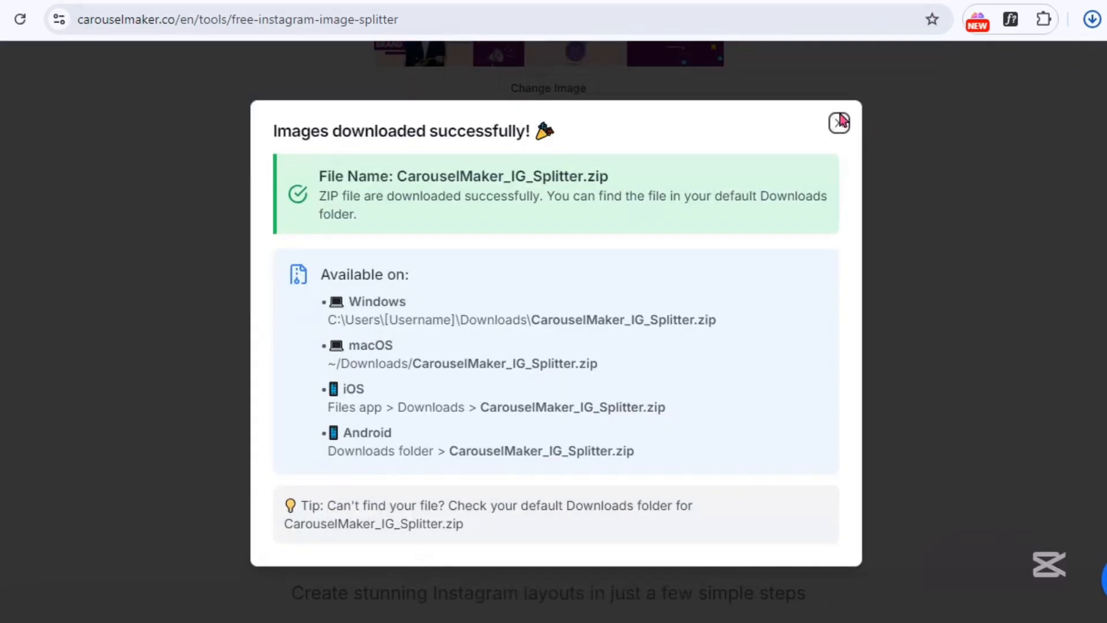